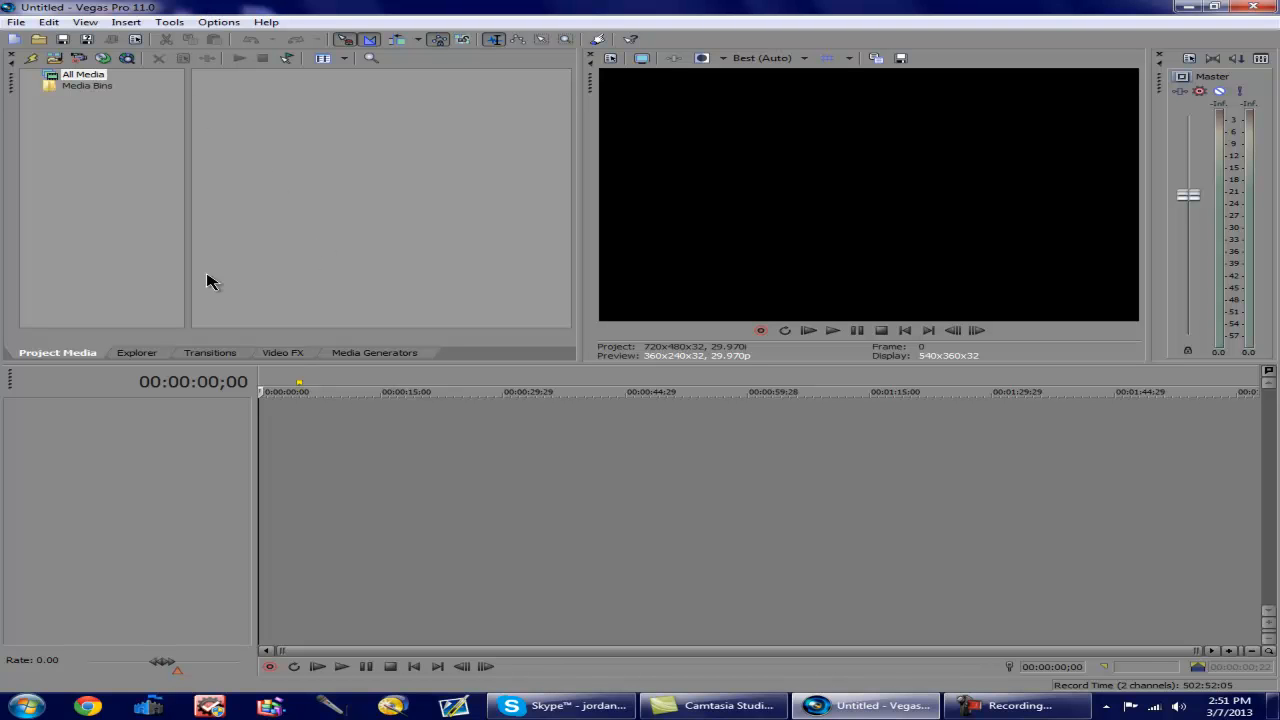
- Open the recorded gameplay video so it is placed on the timeline
click(20, 22)
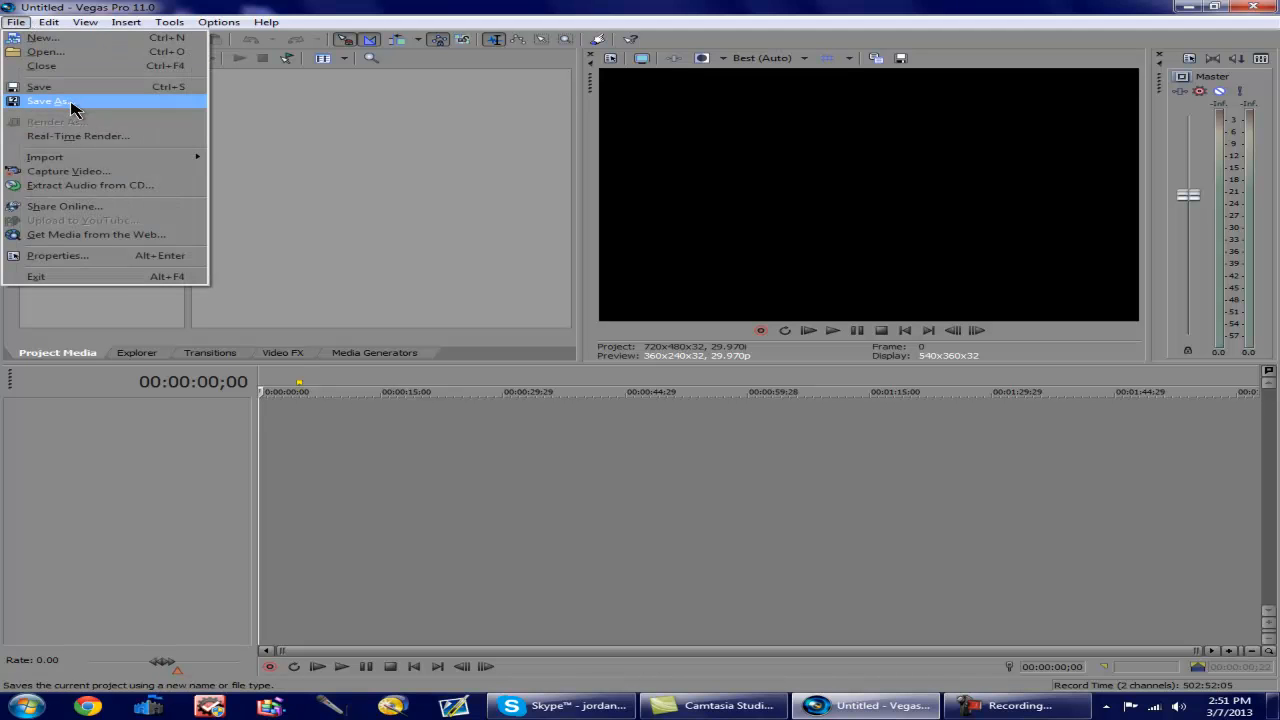
click(47, 52)
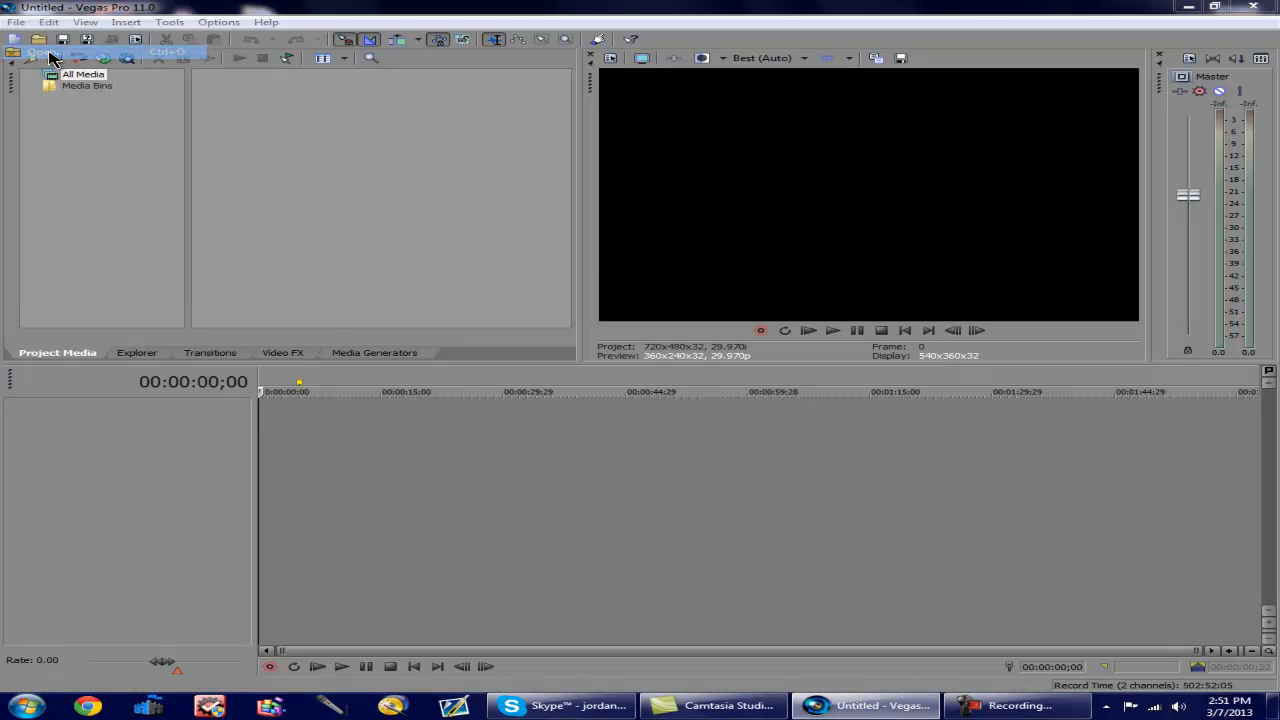
double_click(620, 220)
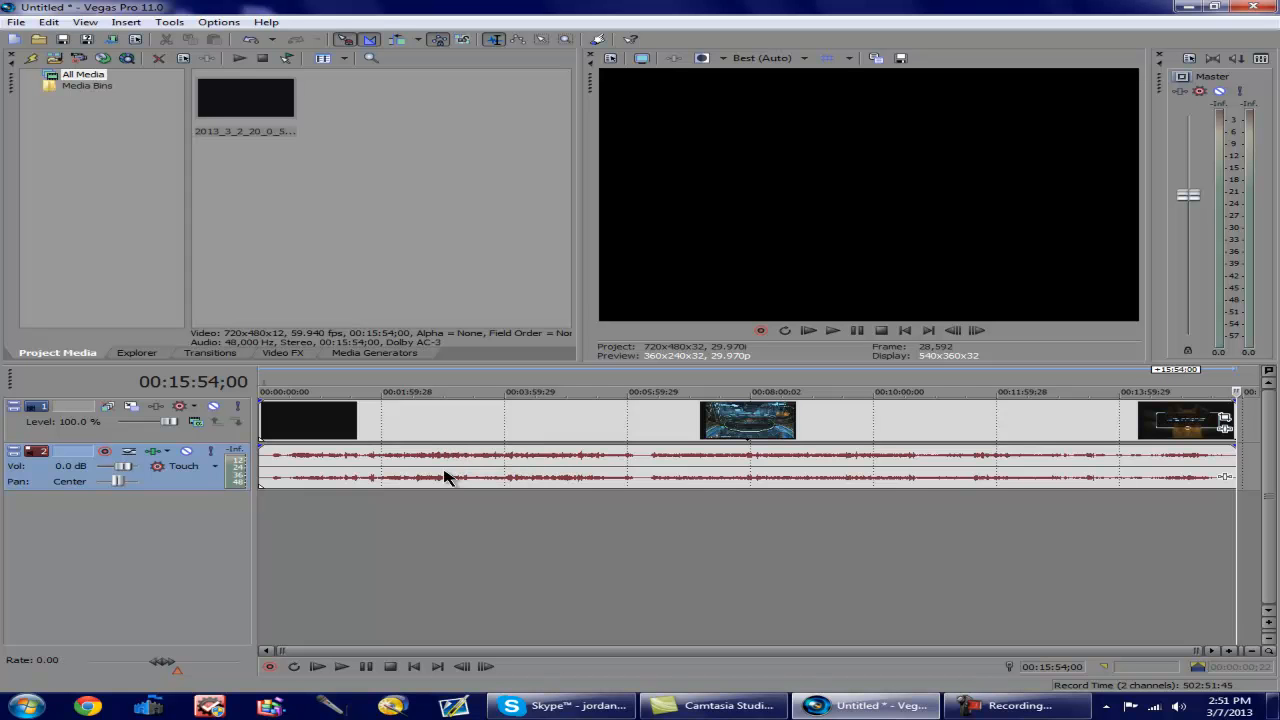
- Preview frames at various points along the gameplay clip to find a section worth keeping
click(491, 429)
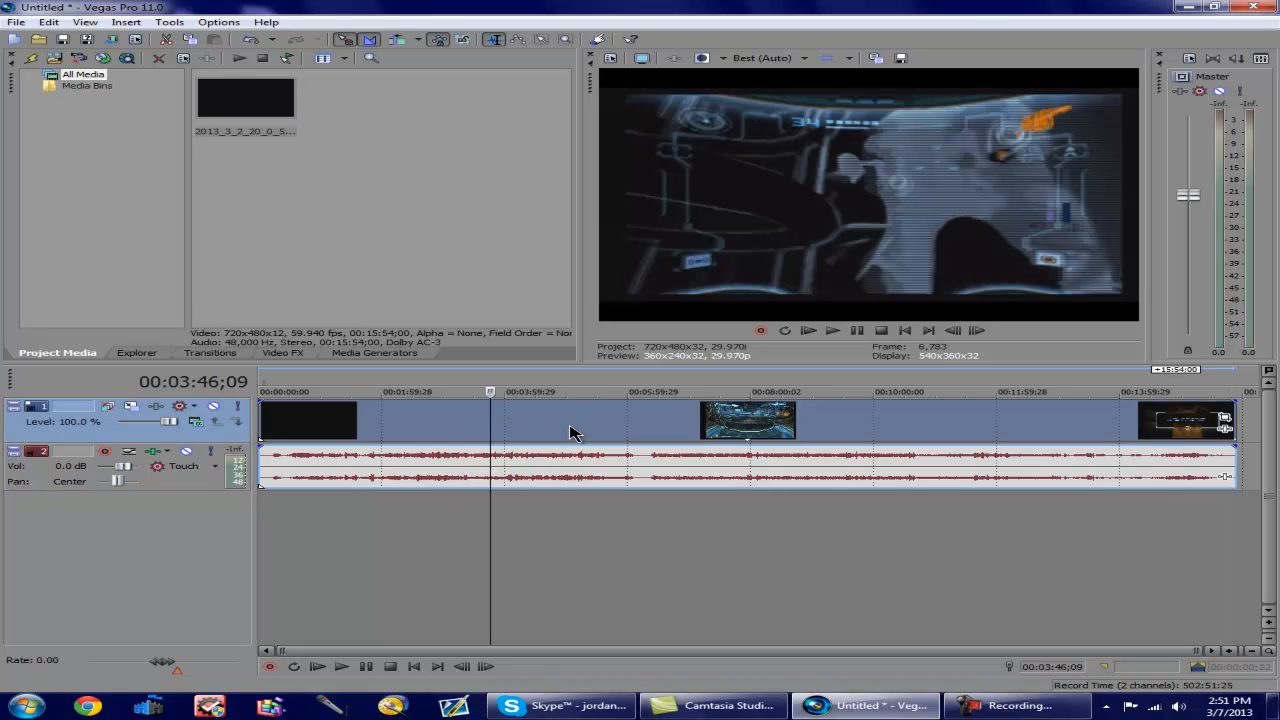
click(569, 430)
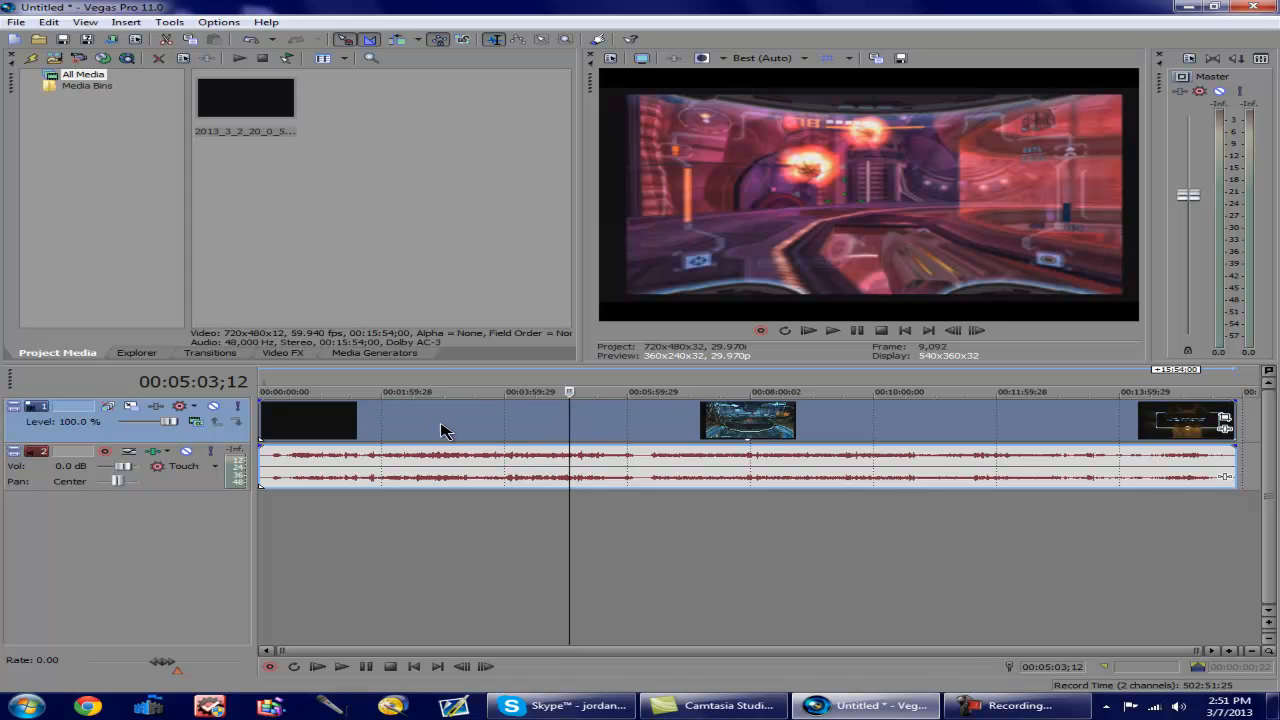
click(611, 413)
click(841, 420)
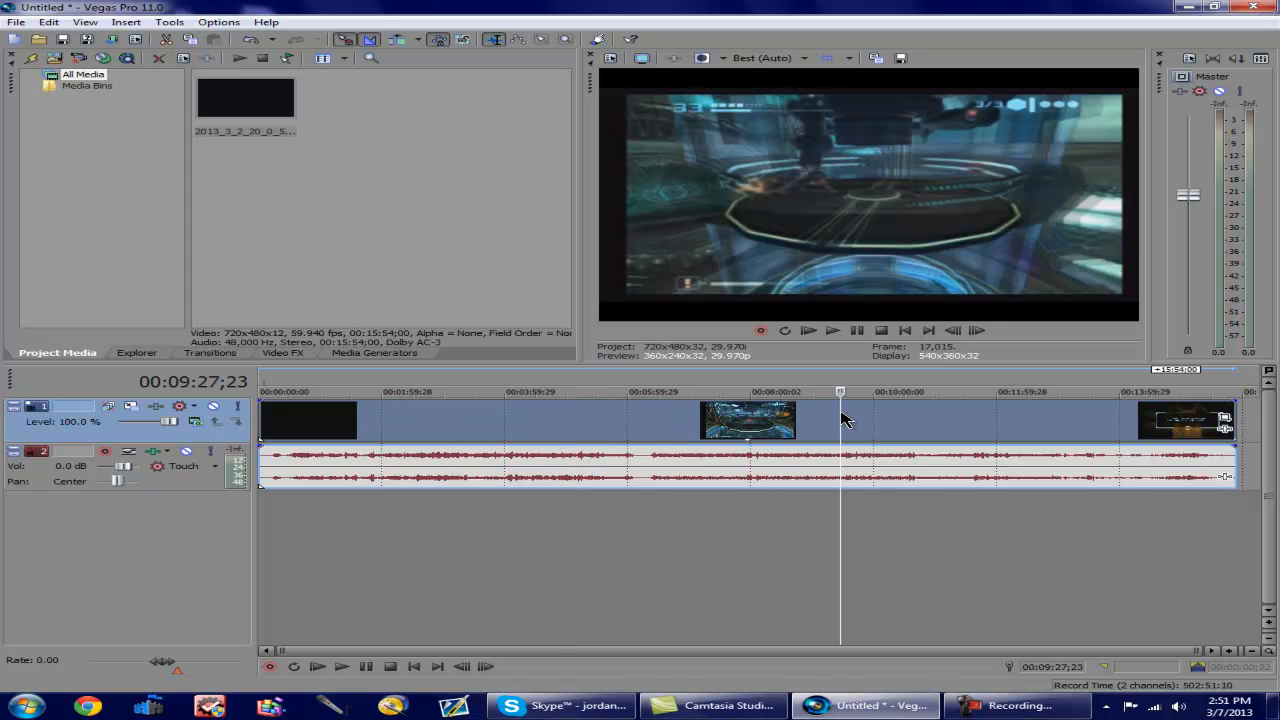
click(910, 420)
click(939, 420)
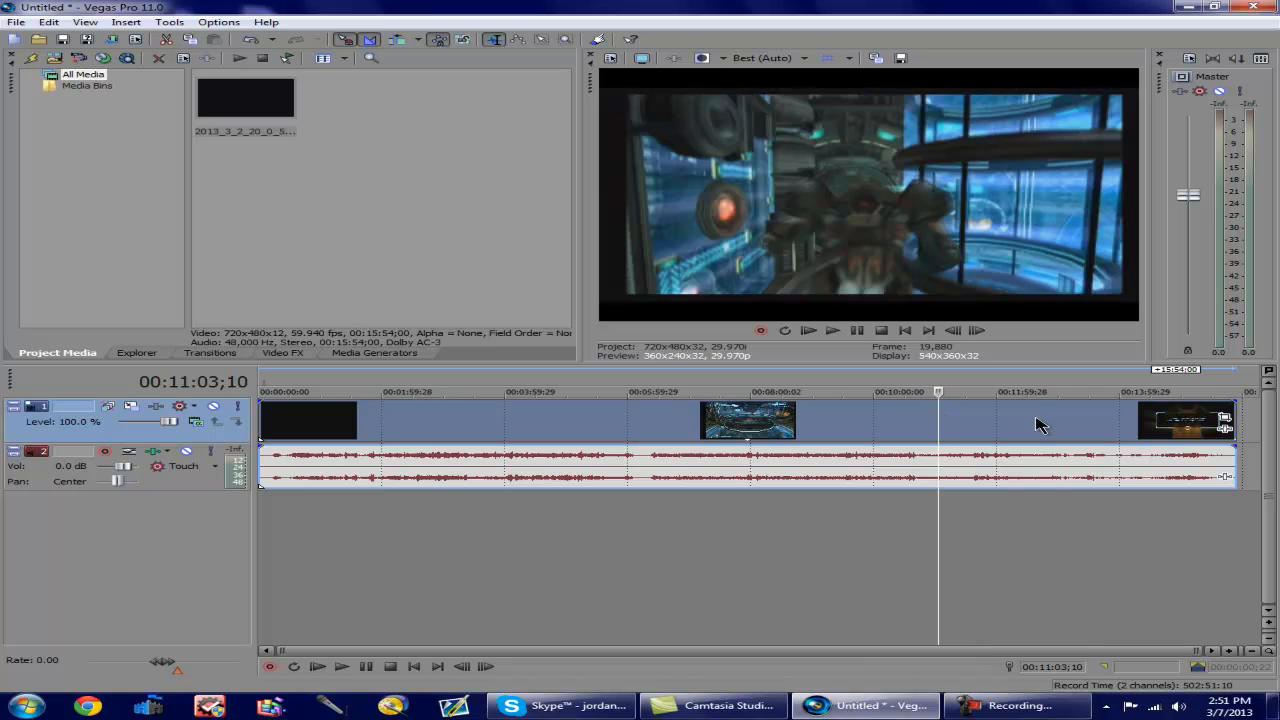
click(1036, 426)
click(376, 422)
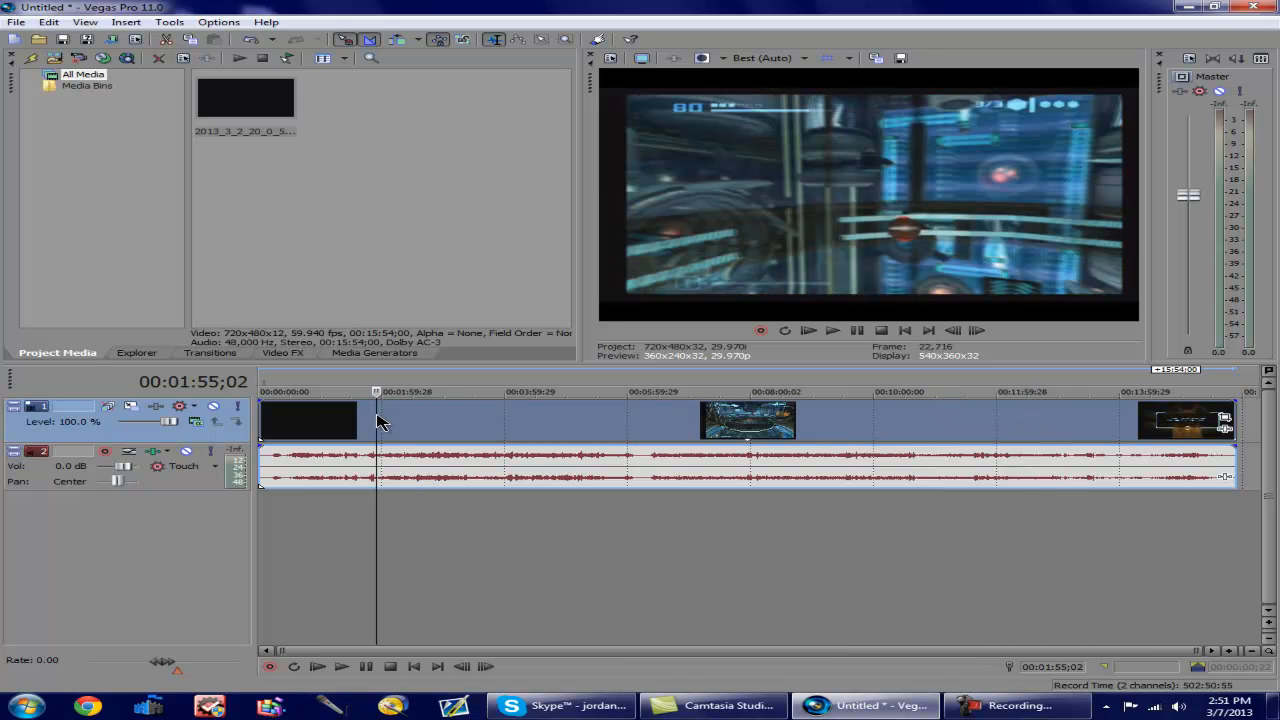
click(389, 422)
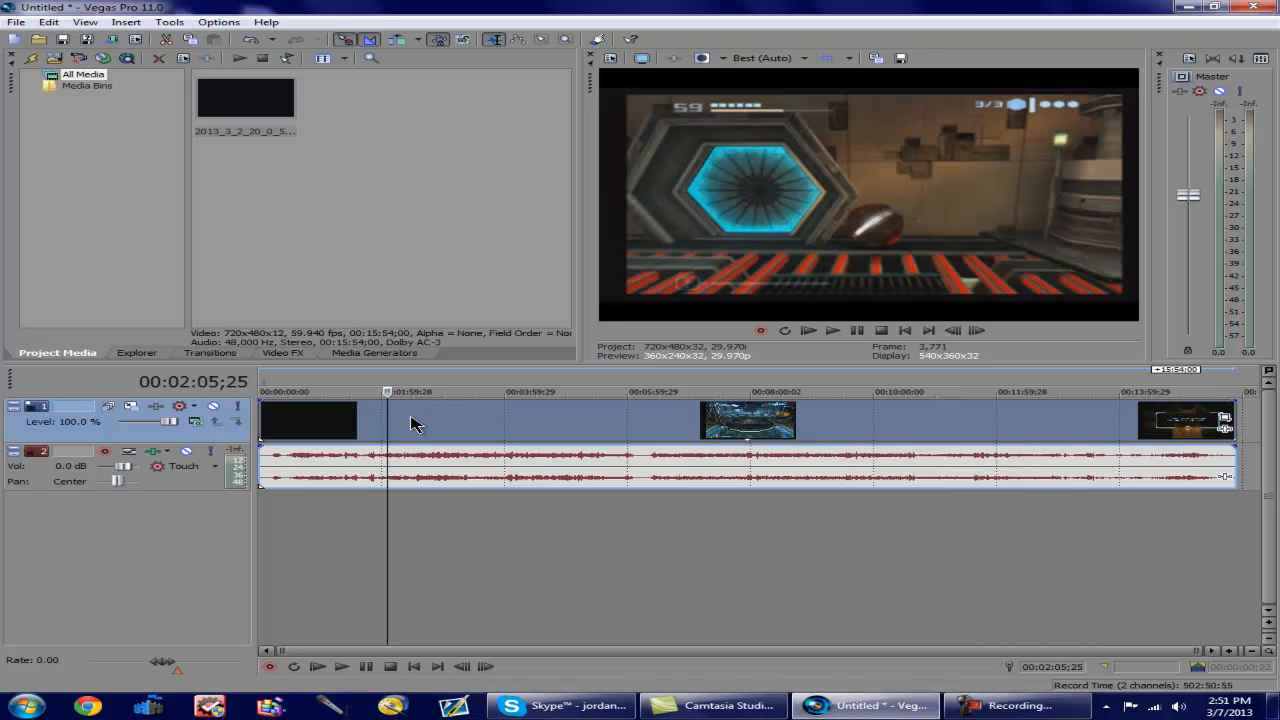
click(411, 422)
click(432, 423)
click(457, 427)
click(493, 428)
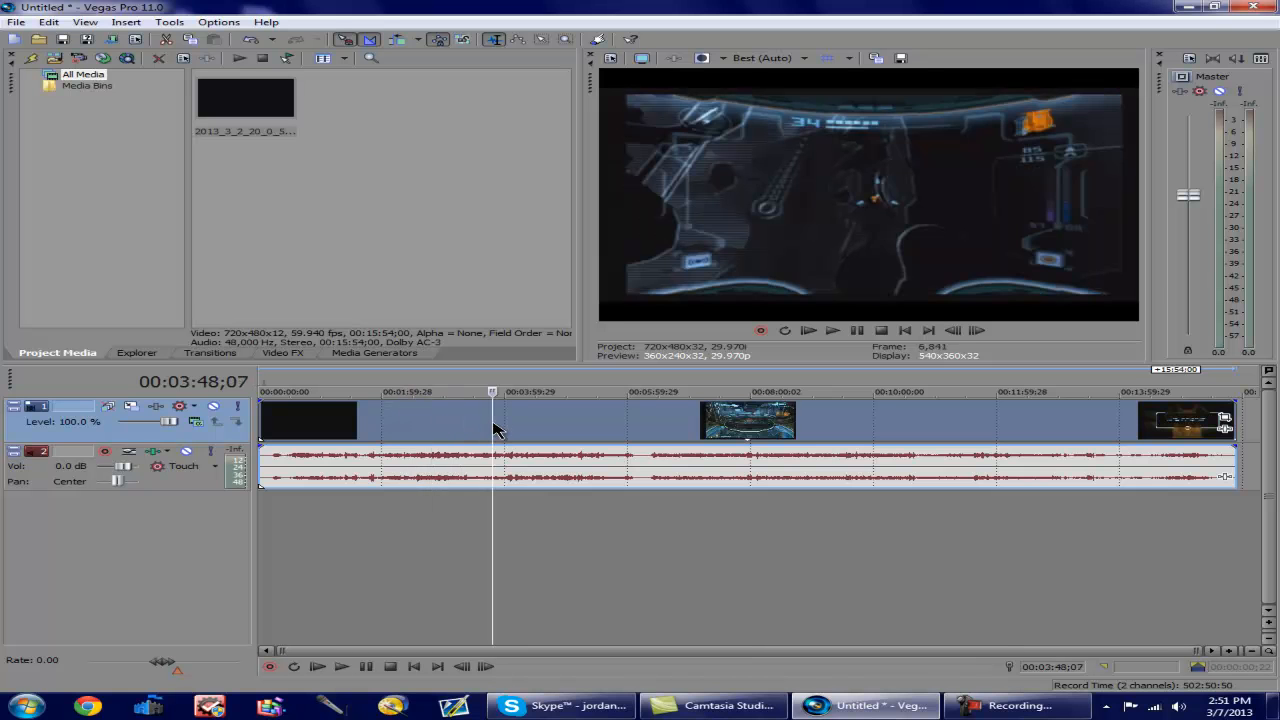
click(471, 428)
- Split the video and its audio at 00:04:32;05 and again at 00:05:19;29
click(537, 428)
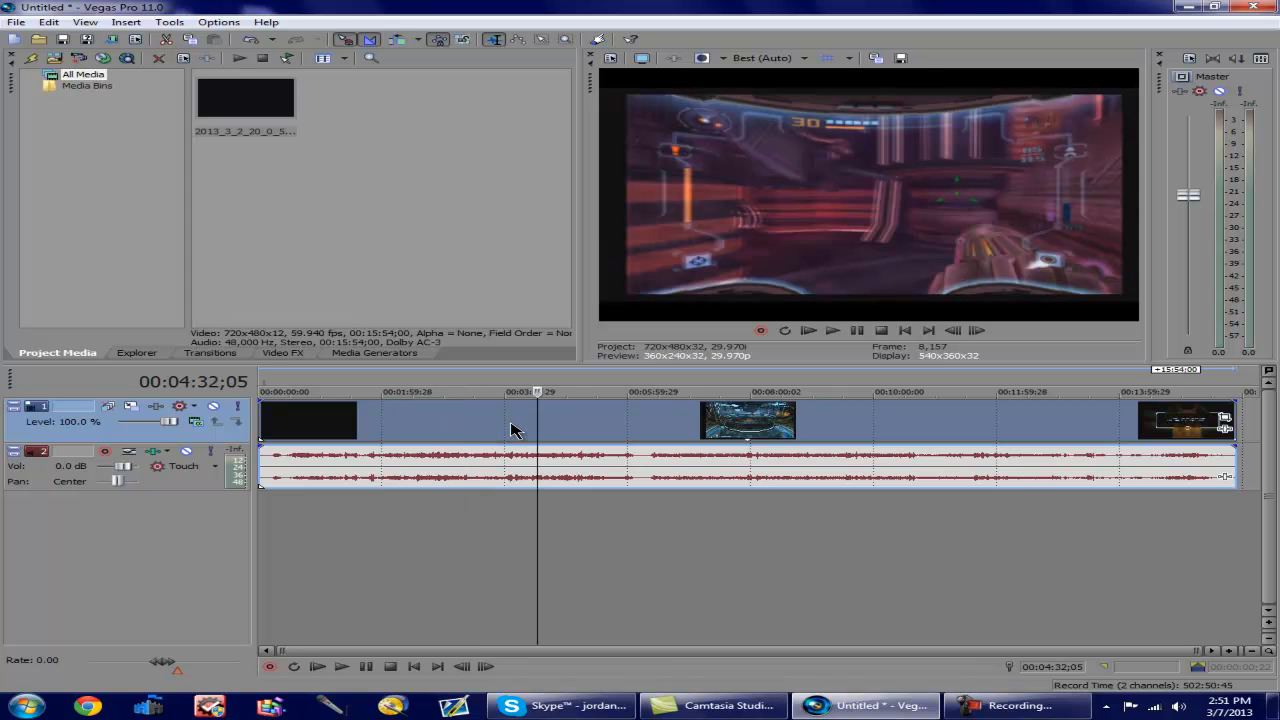
key(s)
click(477, 424)
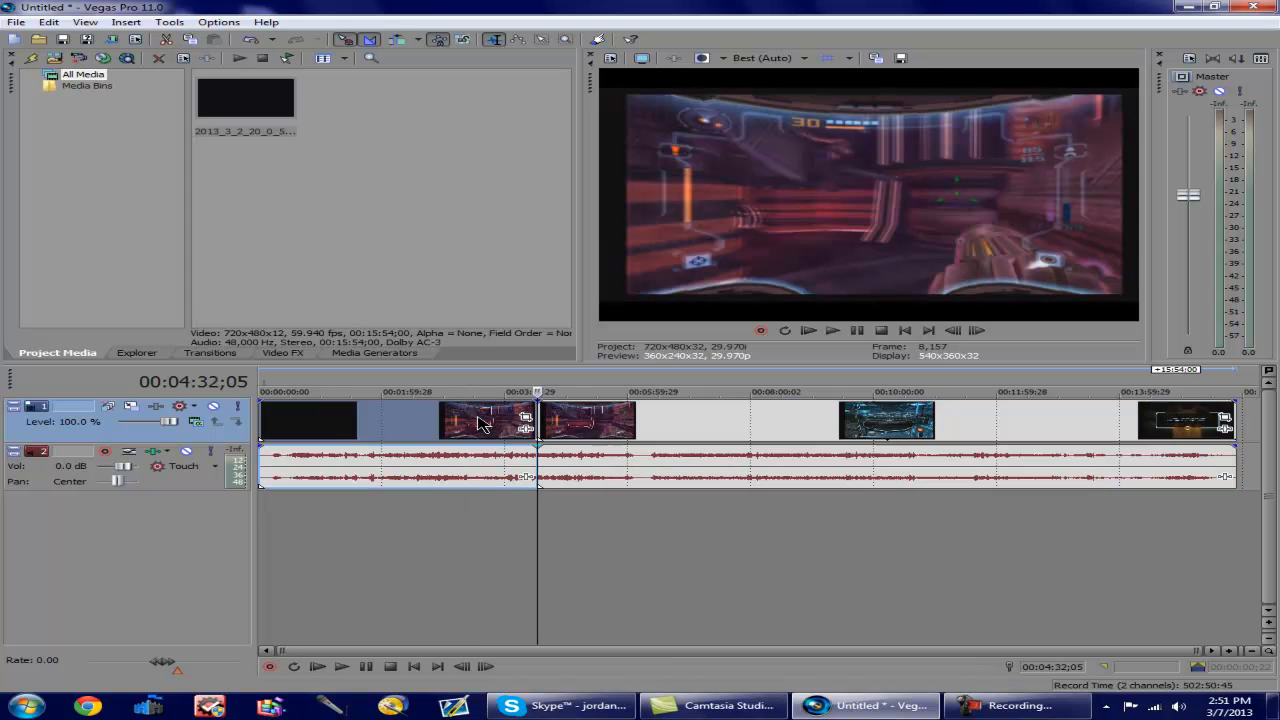
drag(478, 425, 586, 425)
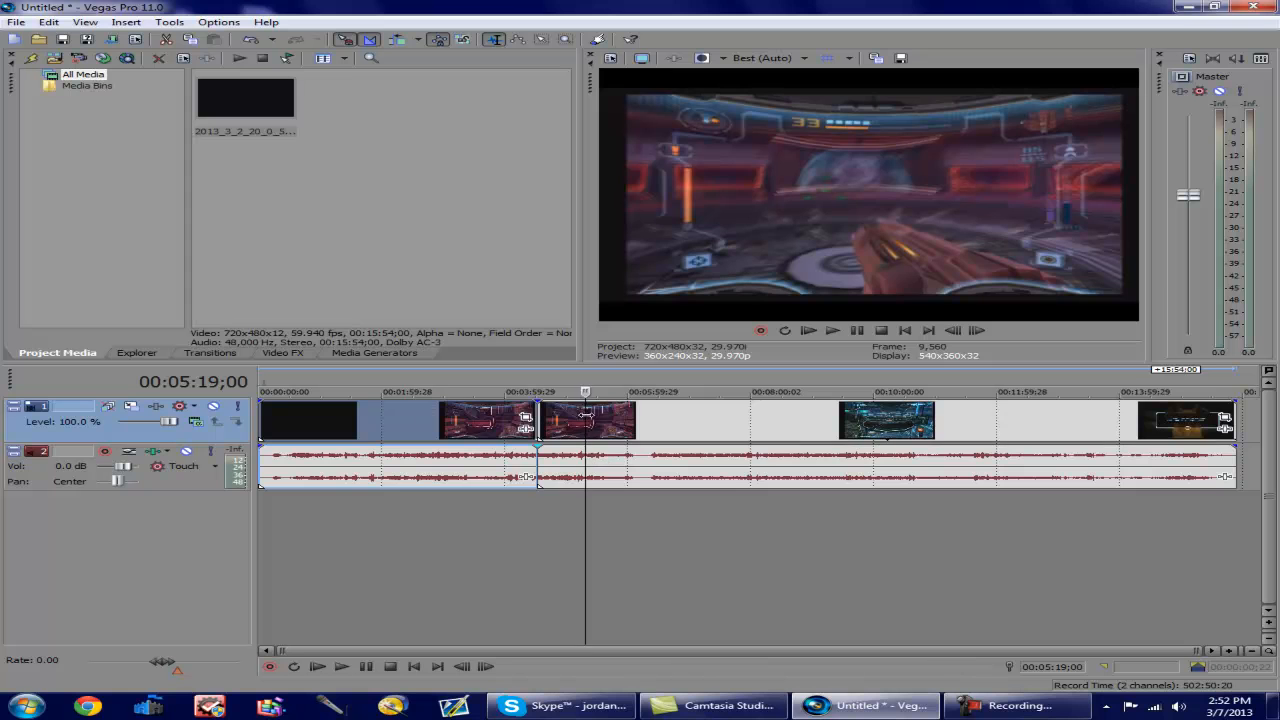
click(586, 414)
key(s)
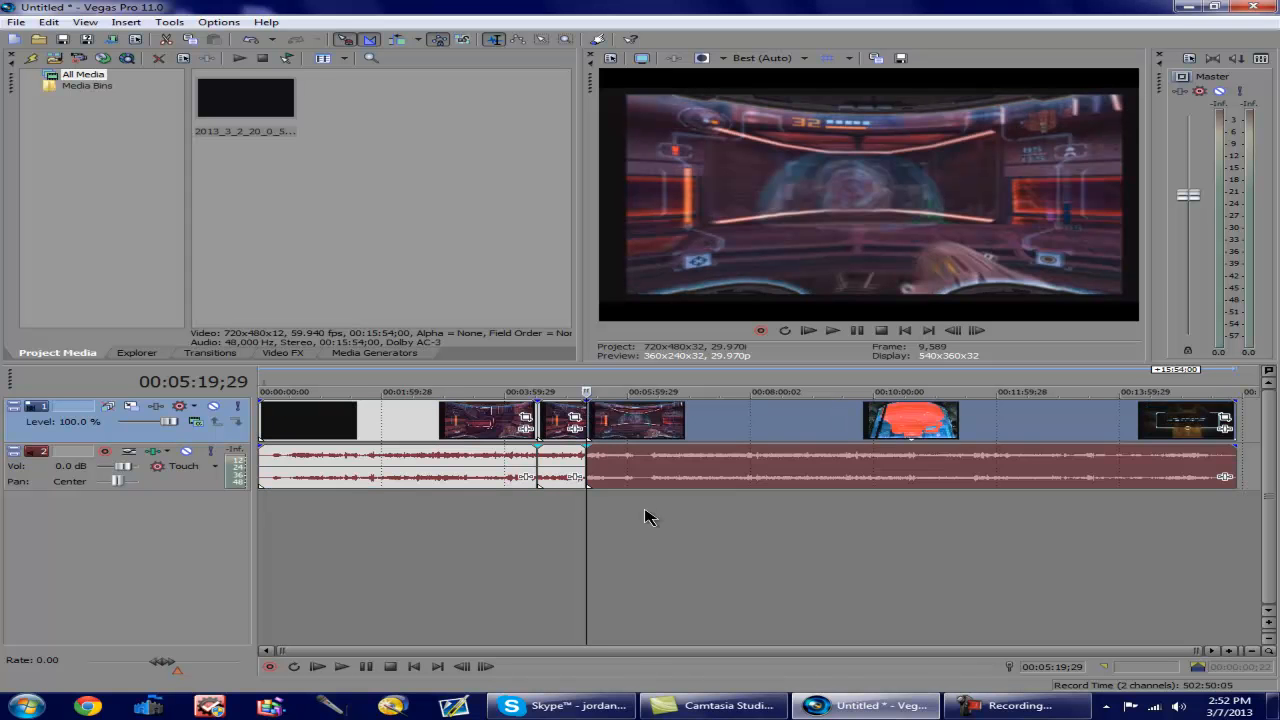
- Delete the segments after and before the short middle one, and move the remaining clip to the start of the timeline
click(628, 430)
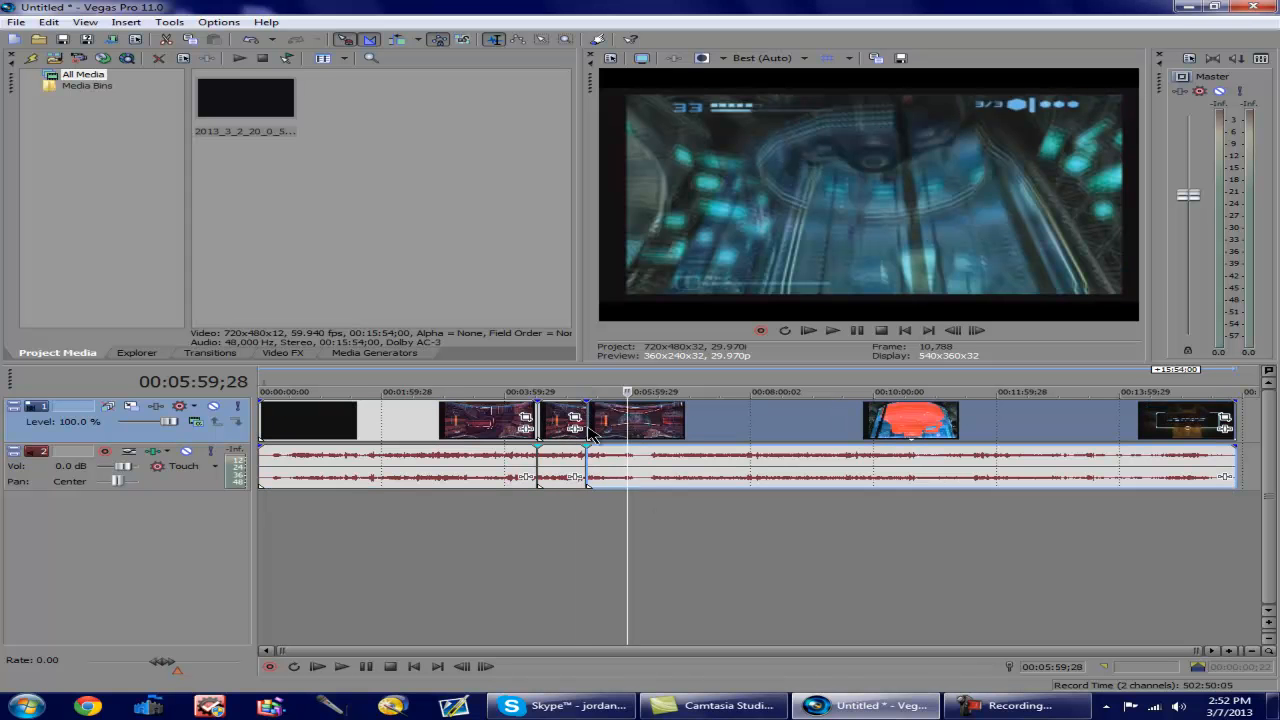
key(Delete)
click(474, 430)
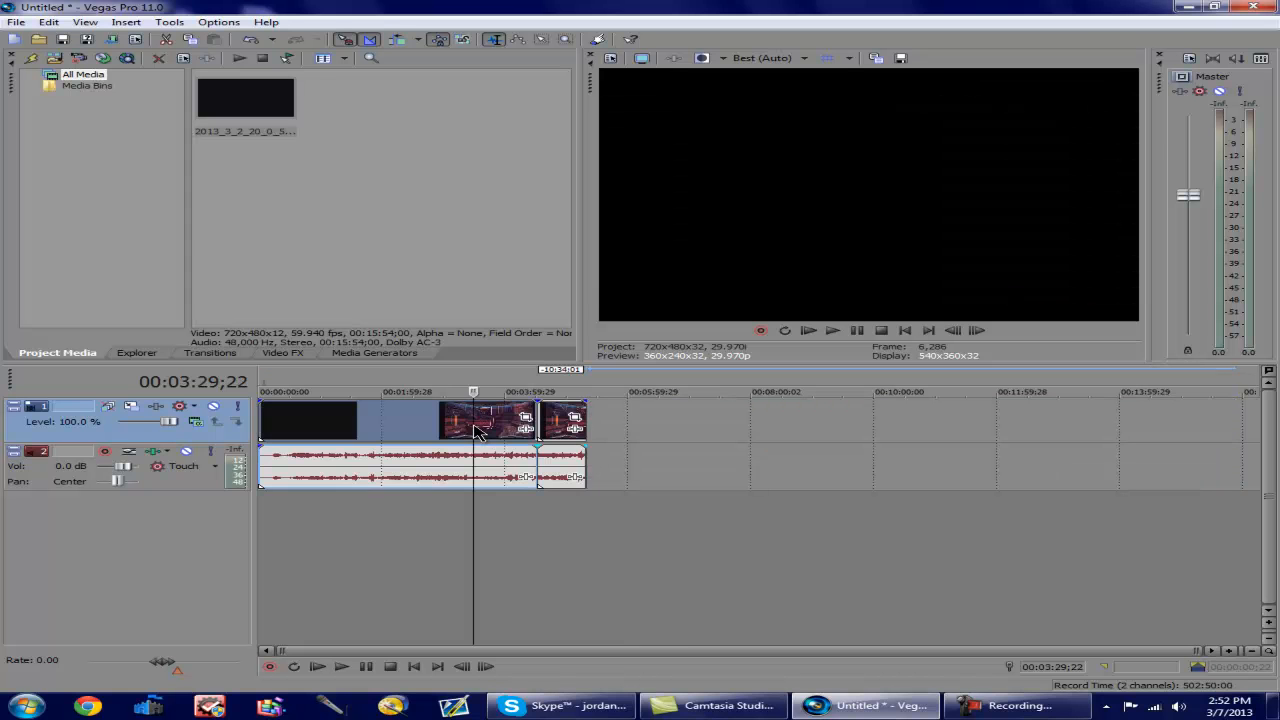
key(Delete)
drag(534, 414, 282, 452)
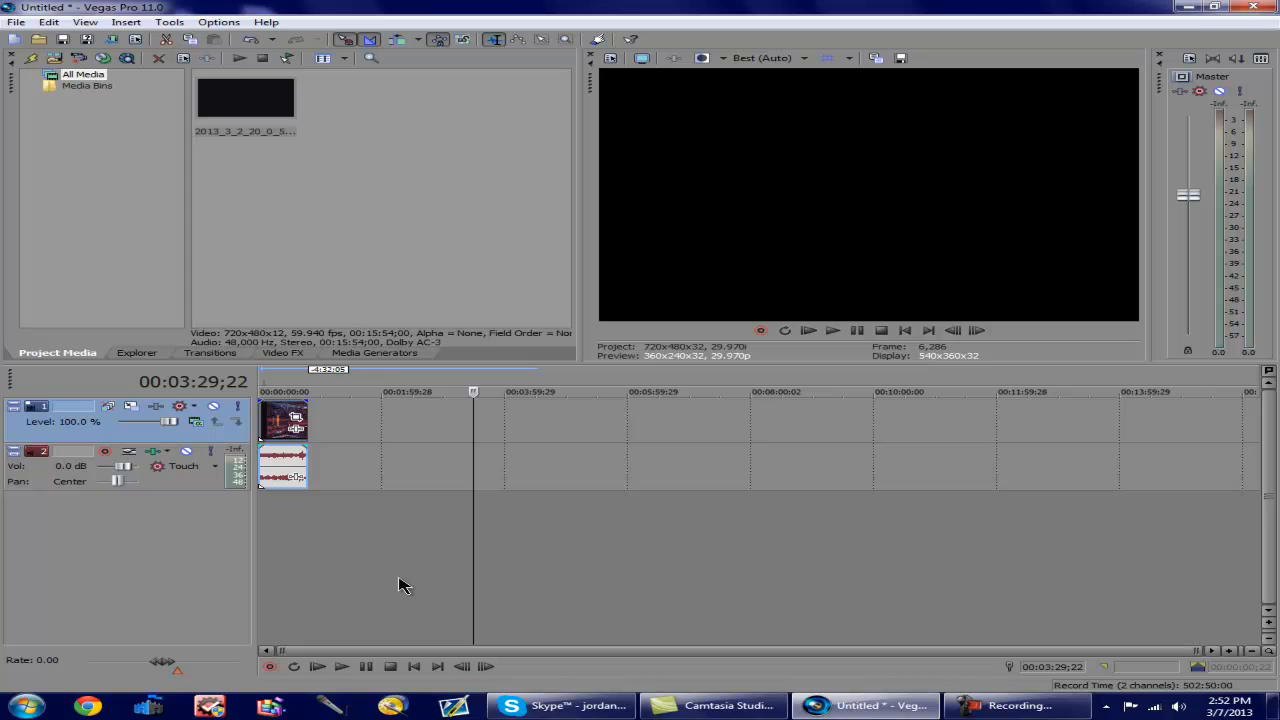
- Examine the trimmed clip up close on the timeline and preview its frame at 00:00:08;26
scroll(430, 550, up, 5)
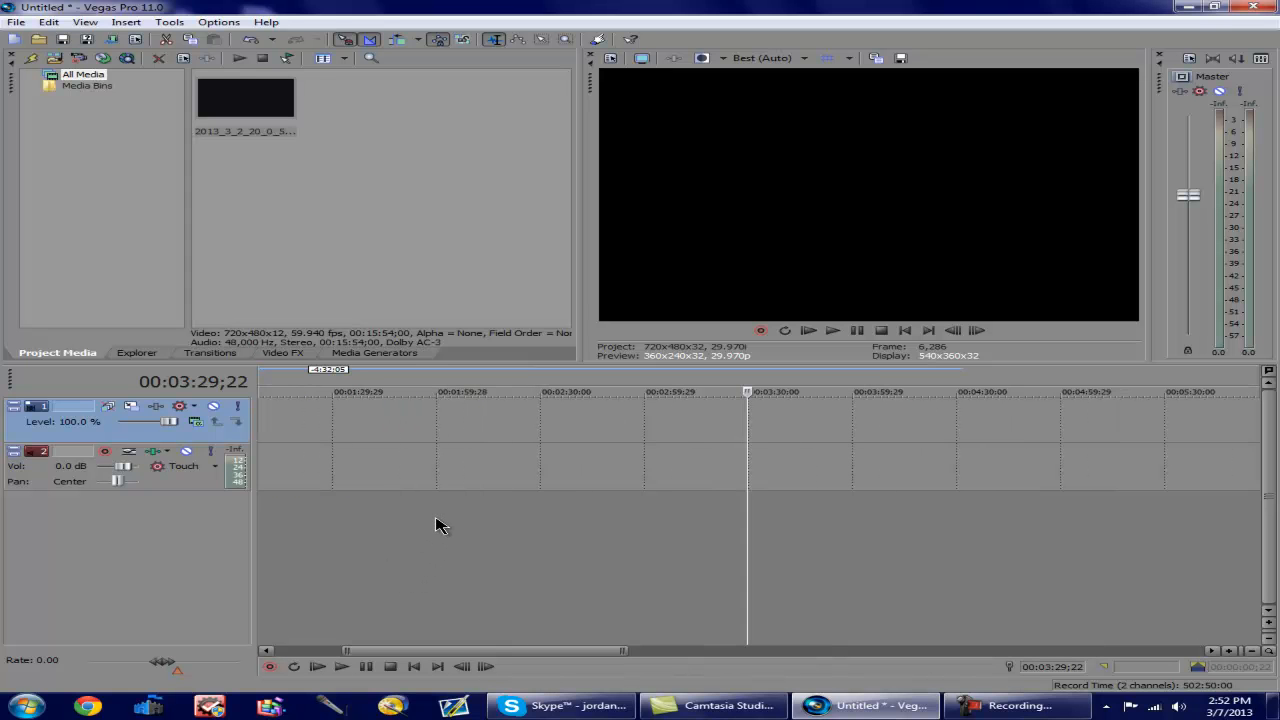
click(437, 666)
scroll(320, 460, up, 3)
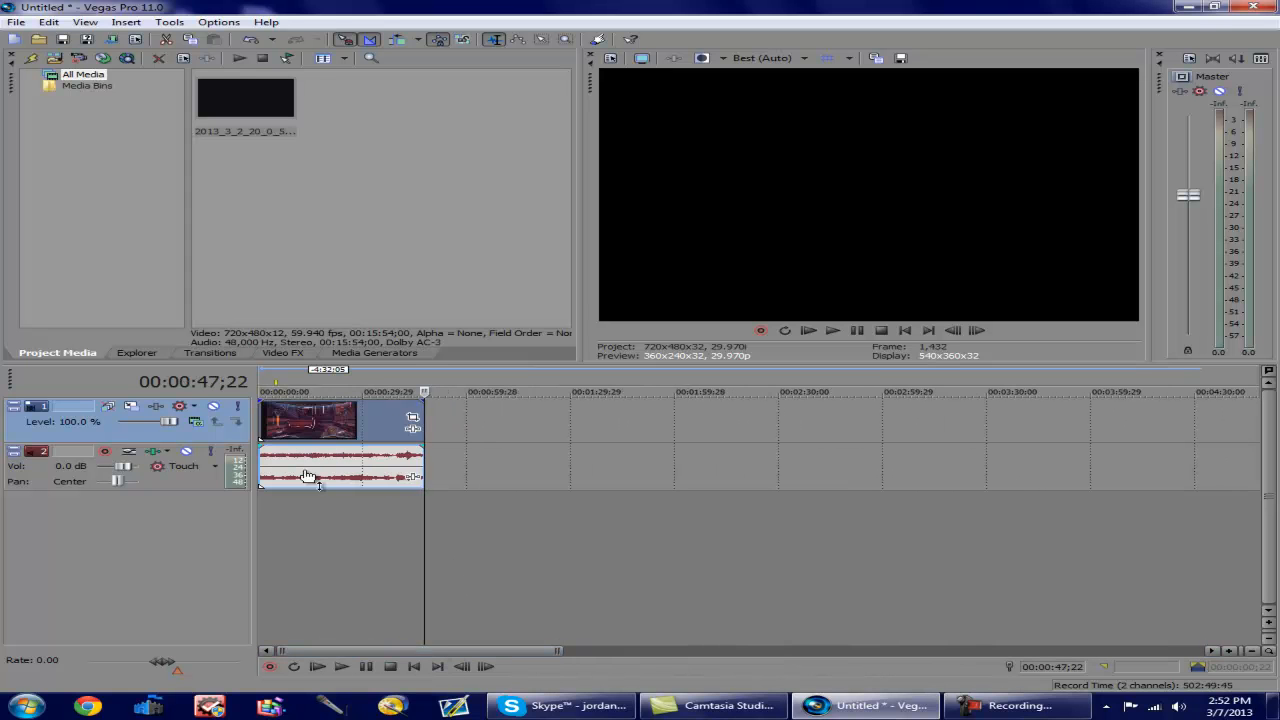
scroll(328, 440, up, 4)
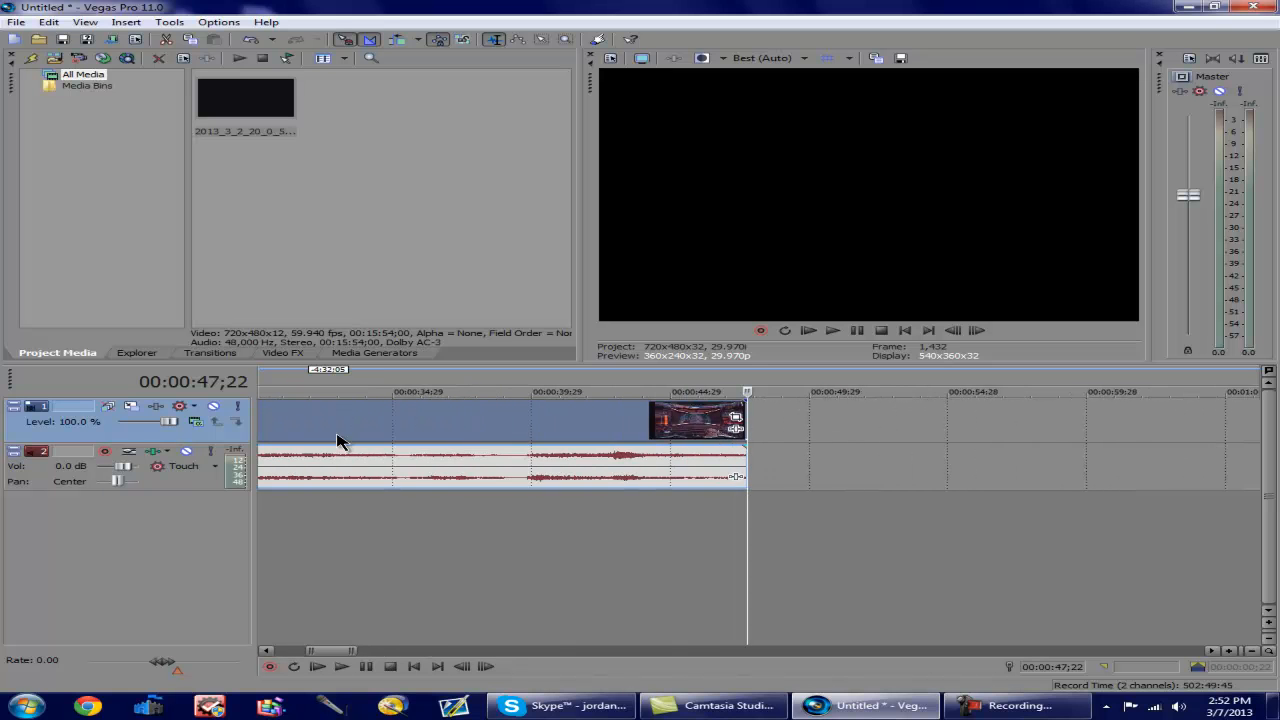
scroll(360, 660, down, 3)
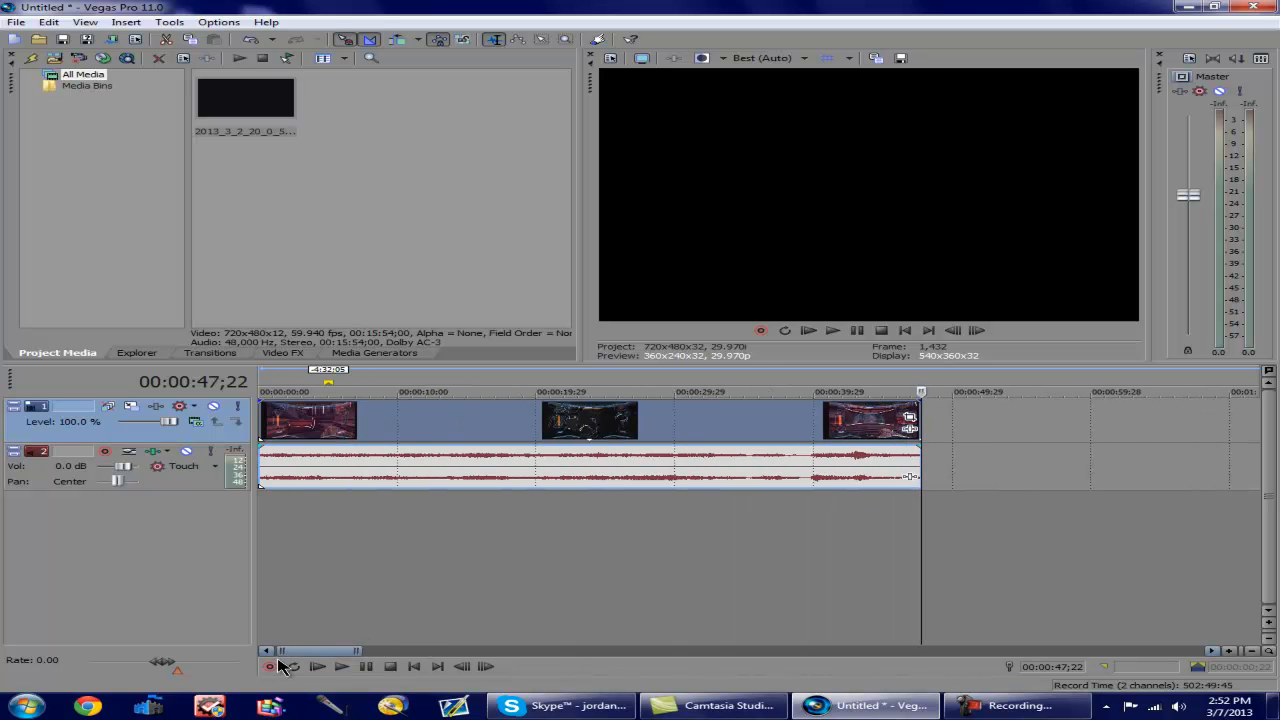
click(313, 437)
click(381, 417)
right_click(402, 428)
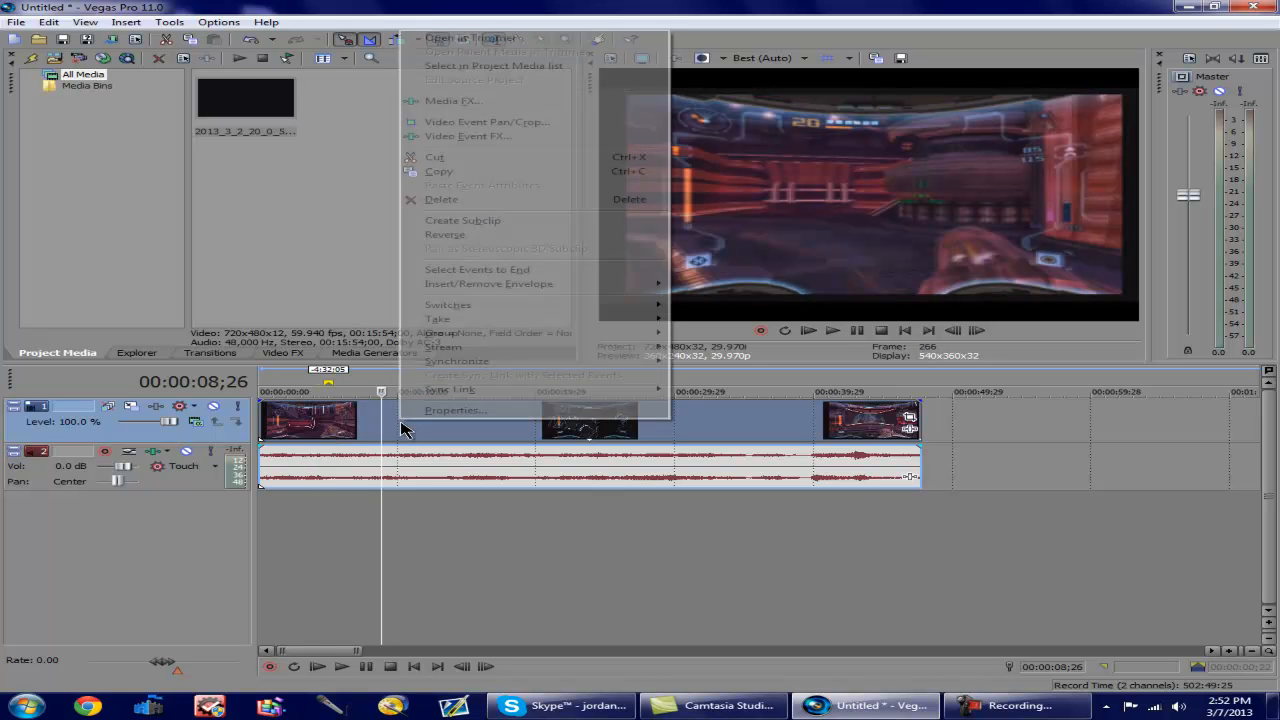
click(190, 236)
- Open the project properties and review the video template, frame width, full-resolution rendering quality and deinterlace method
click(15, 22)
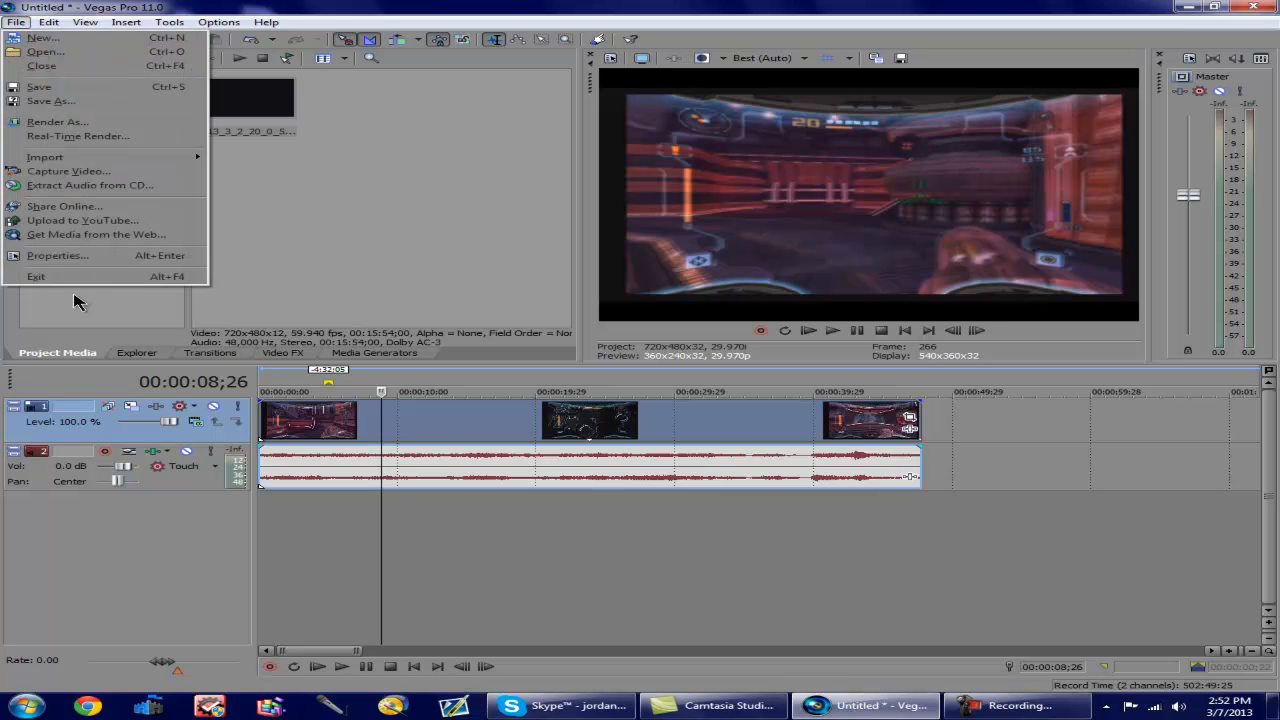
click(50, 256)
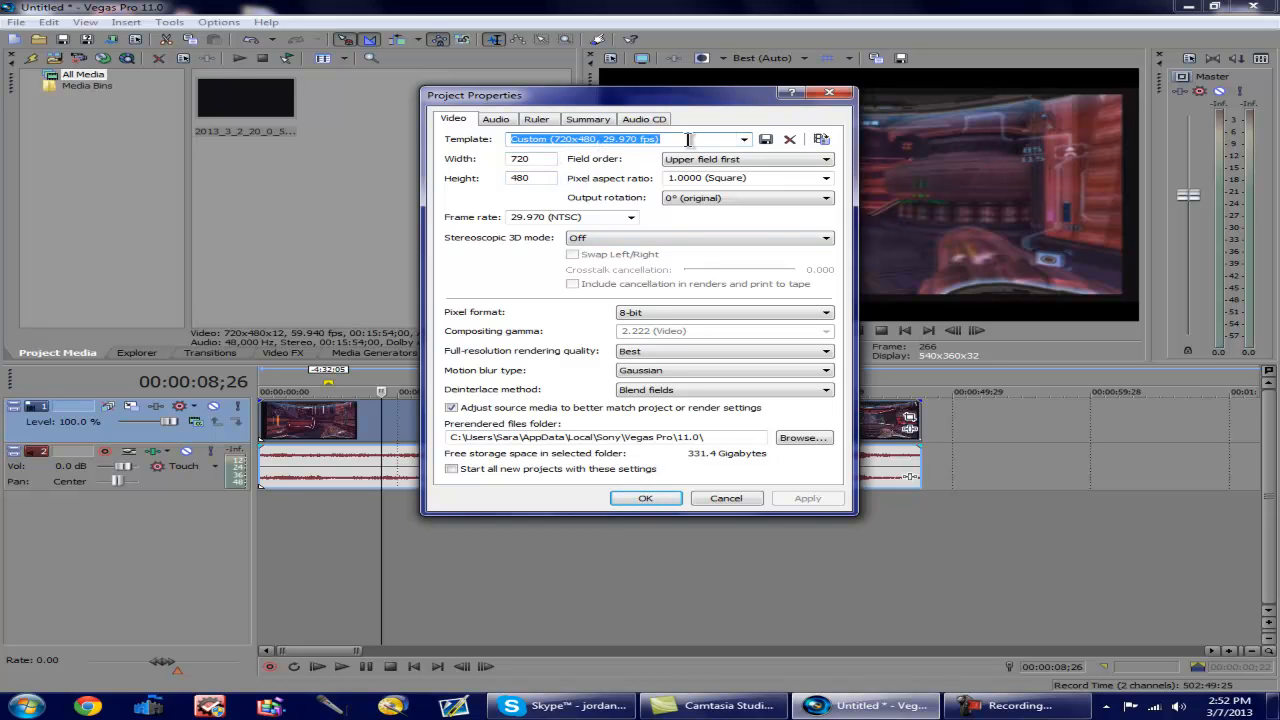
click(744, 139)
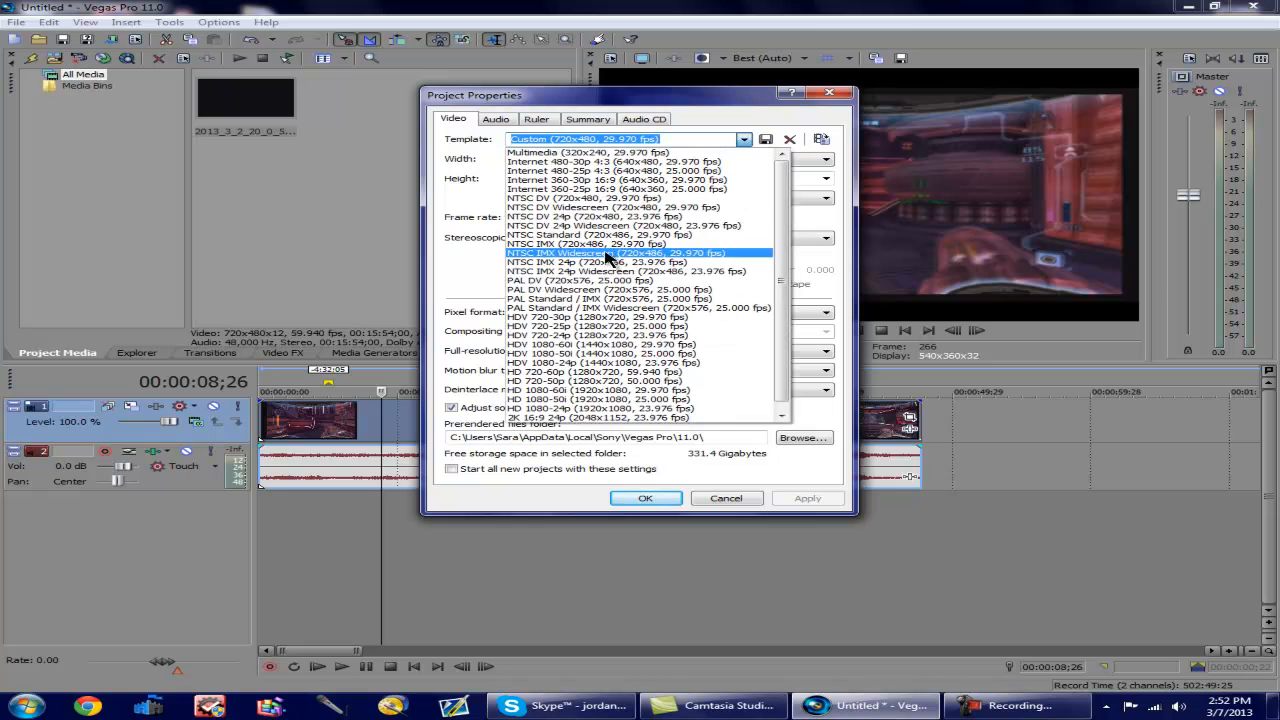
click(729, 141)
click(541, 159)
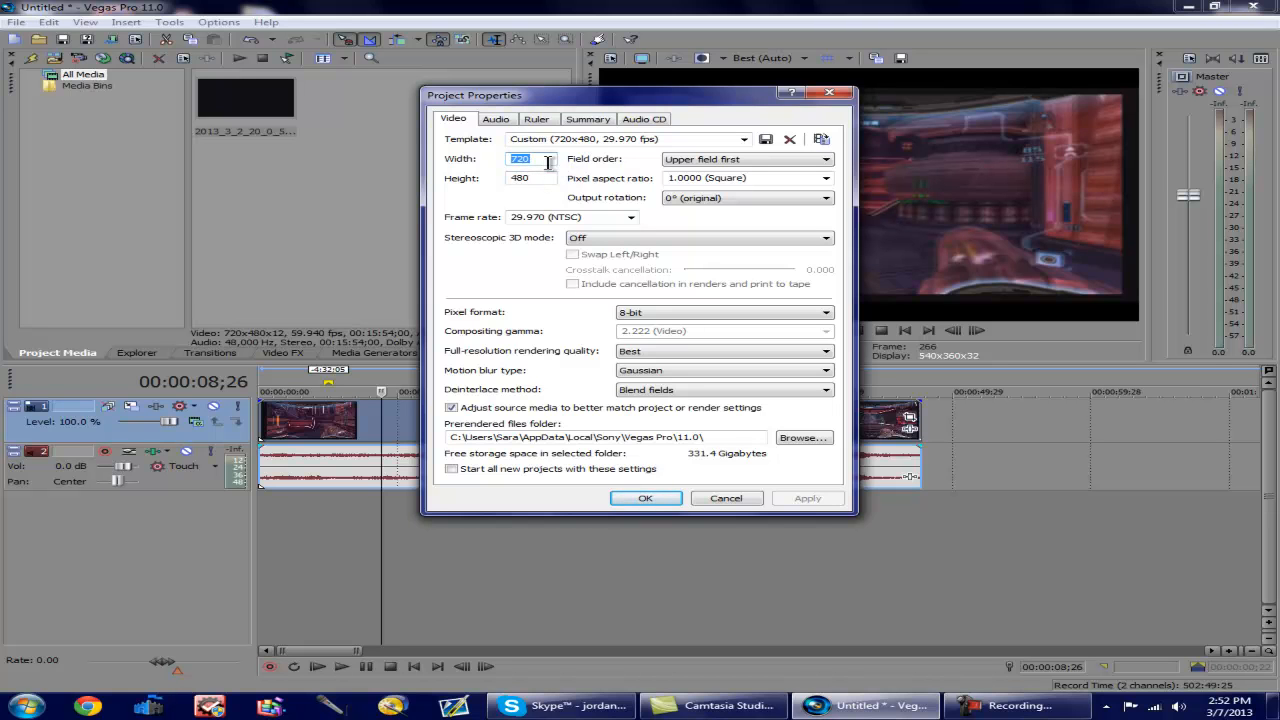
click(533, 157)
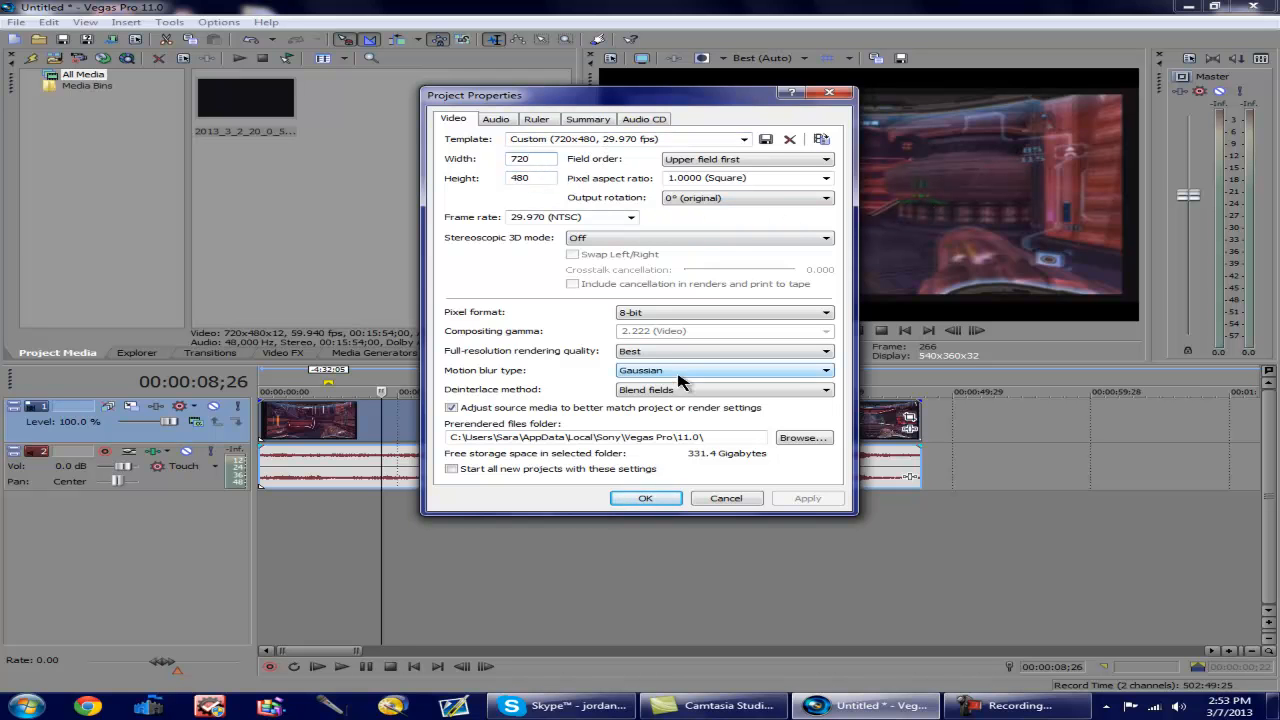
click(651, 353)
click(662, 391)
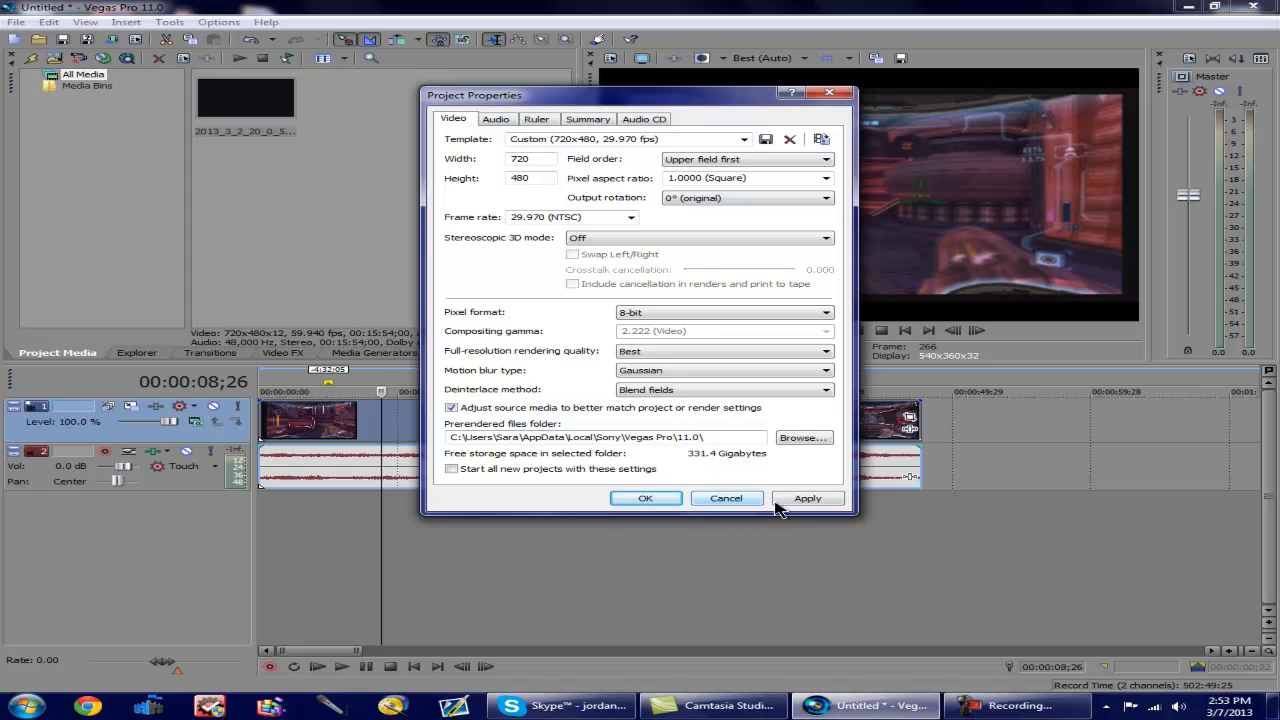
- Check the project's audio master bus mode, keep it on Stereo, and apply the project properties
click(502, 122)
click(780, 145)
click(780, 147)
click(780, 147)
click(780, 147)
click(780, 146)
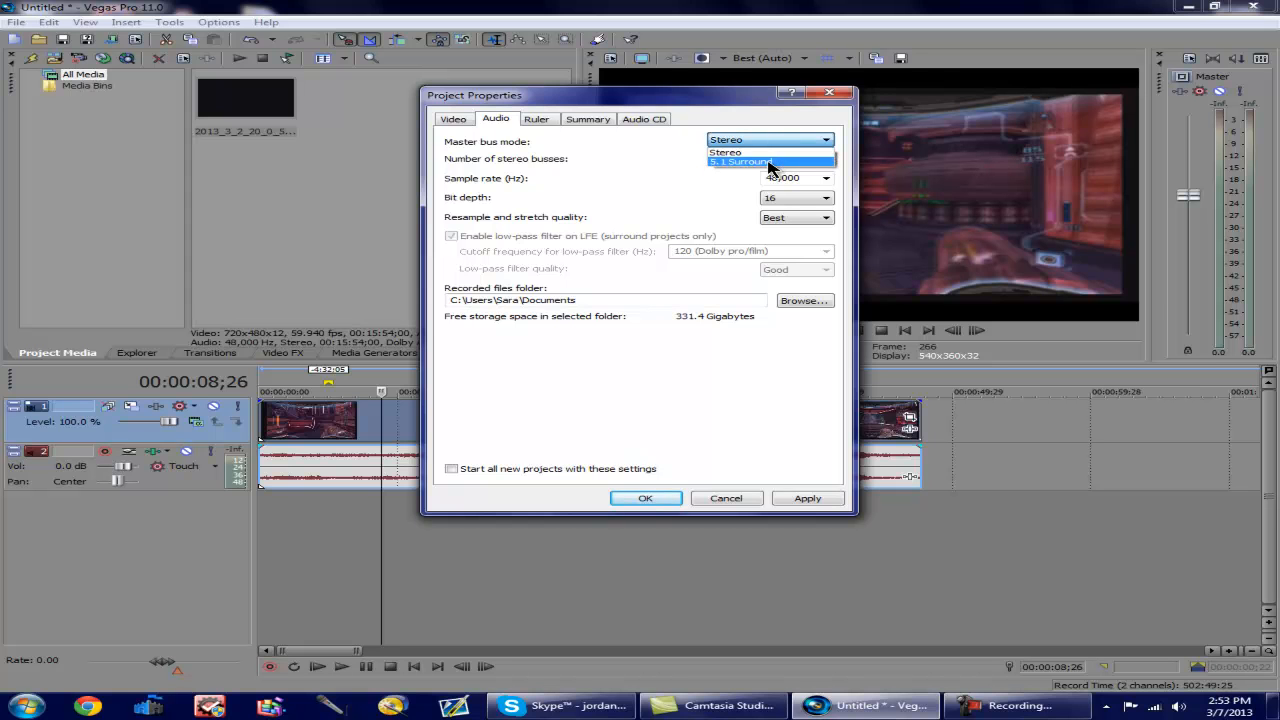
click(766, 148)
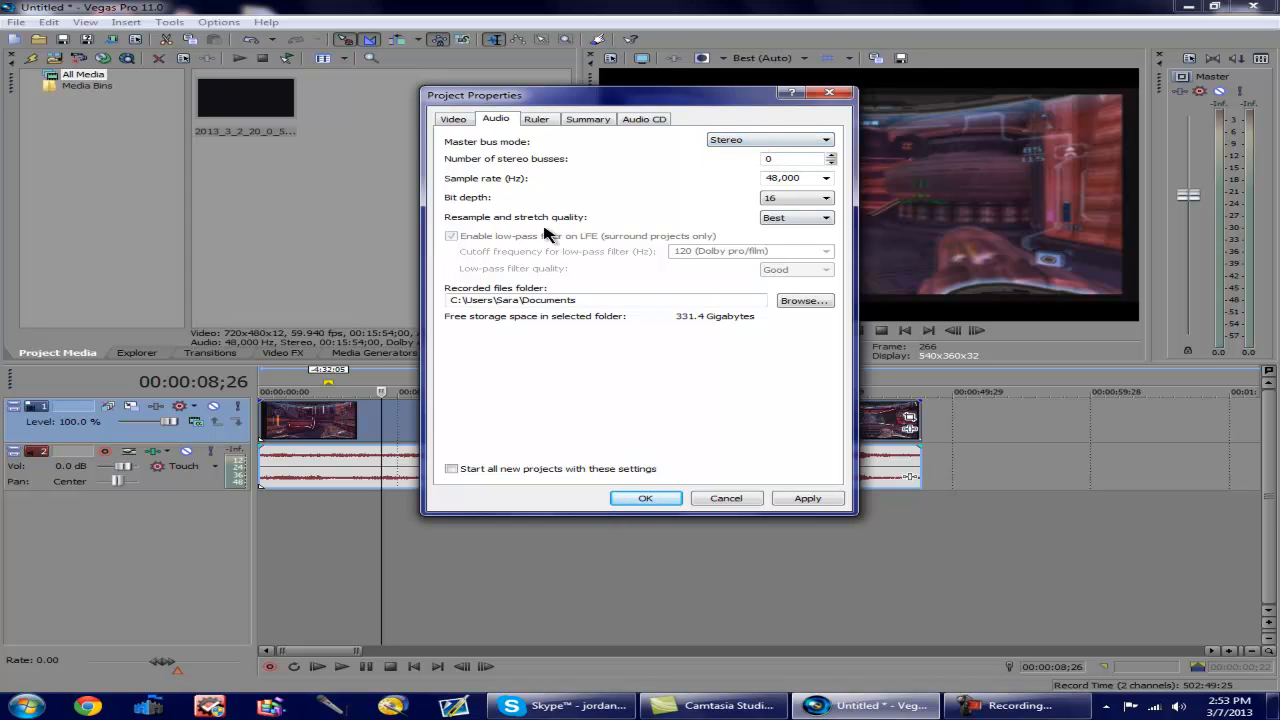
click(471, 124)
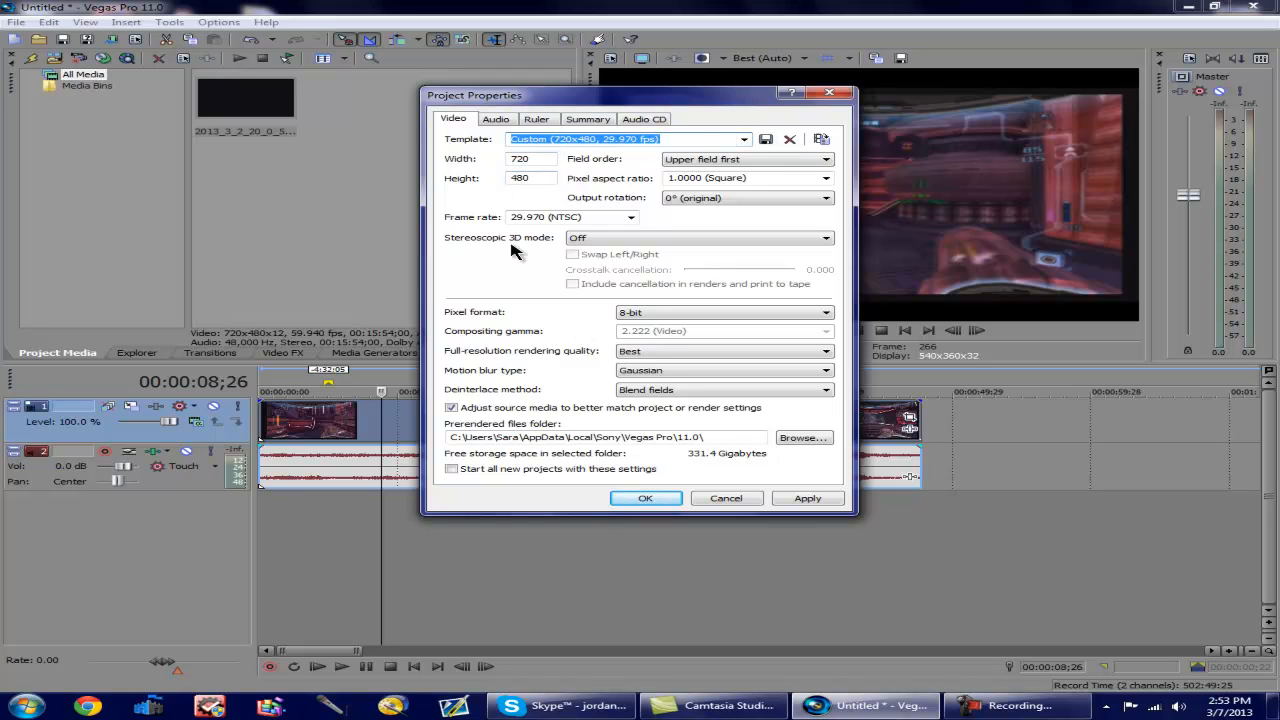
click(794, 502)
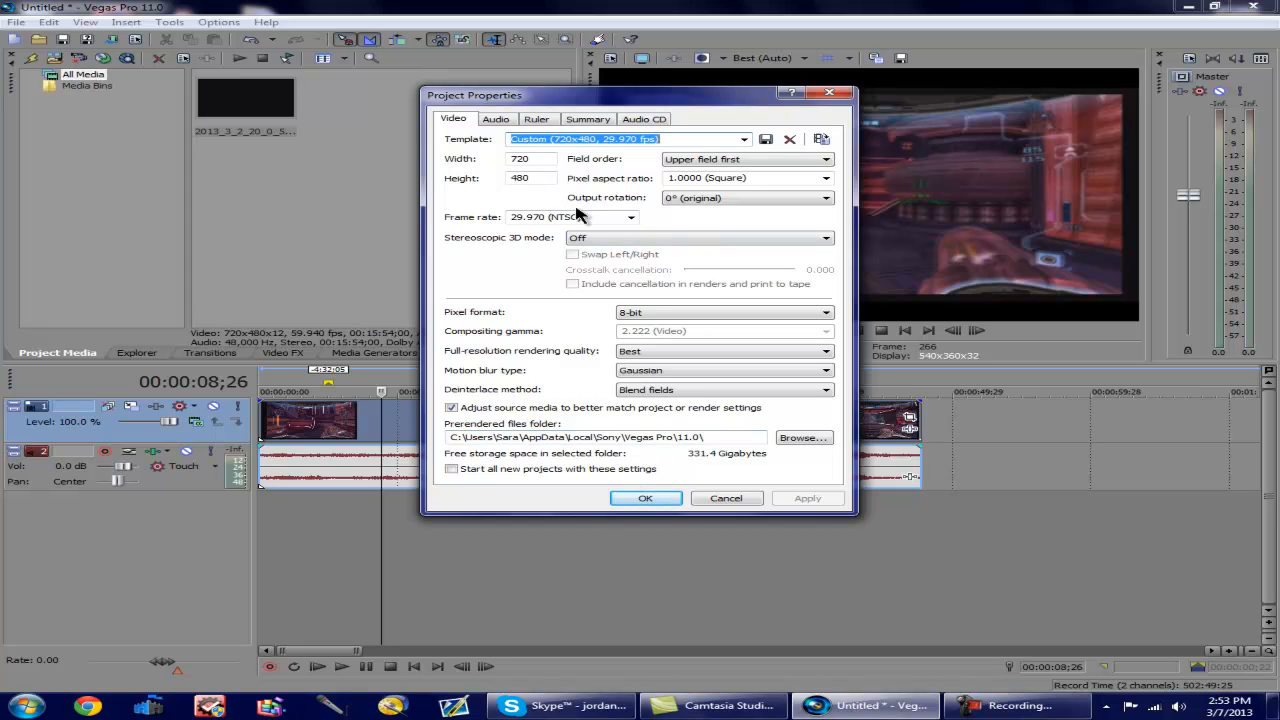
- Set the project frame rate to 29.970 (NTSC) after trying 25.000 (PAL), and apply the project properties
click(631, 218)
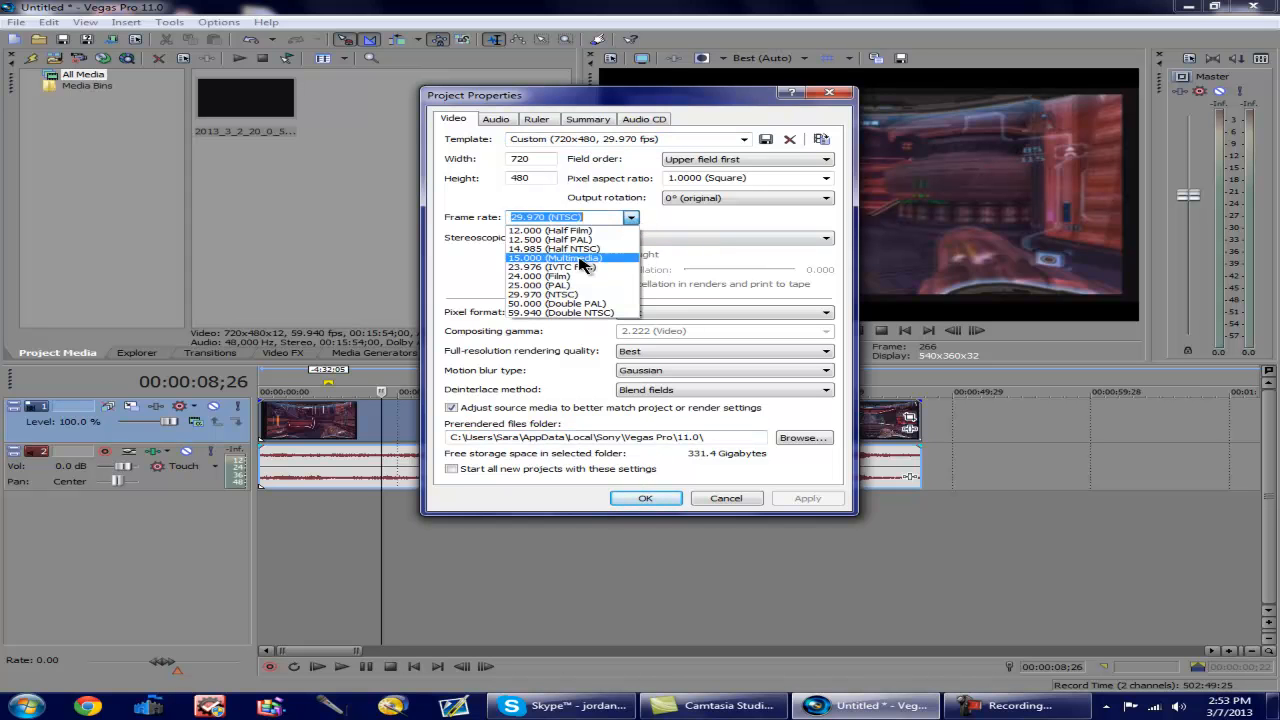
click(558, 285)
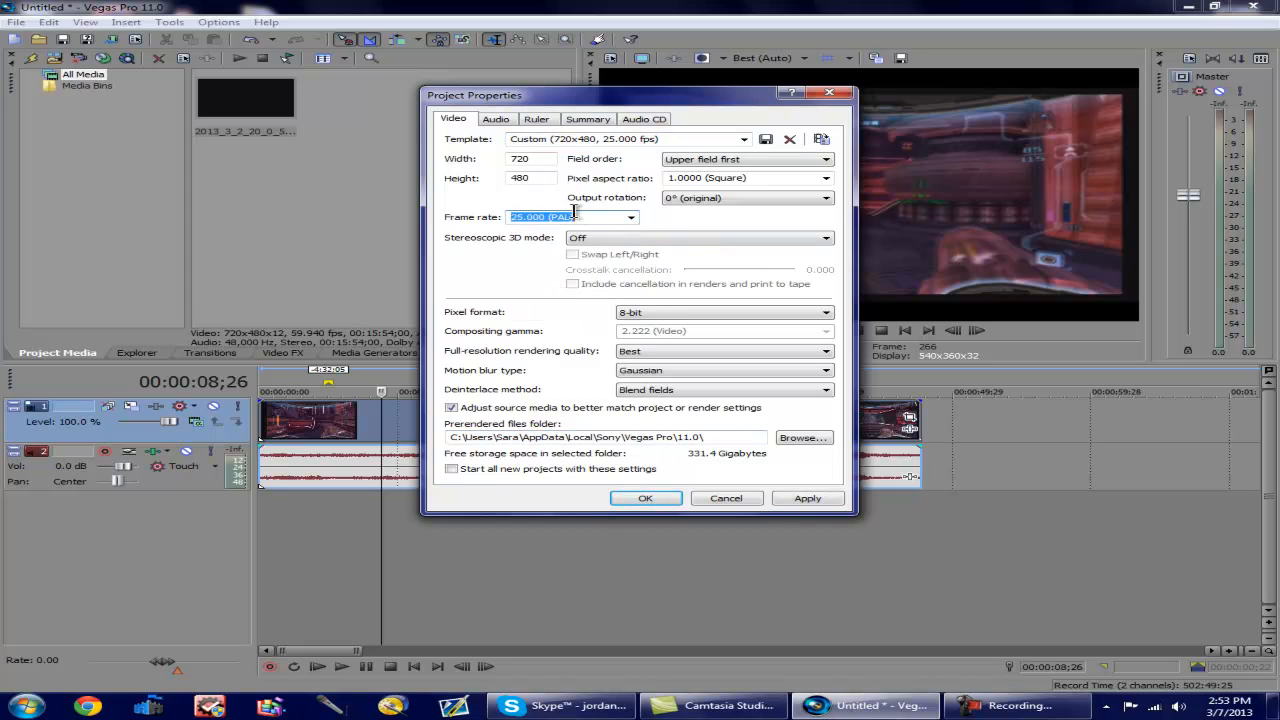
click(634, 221)
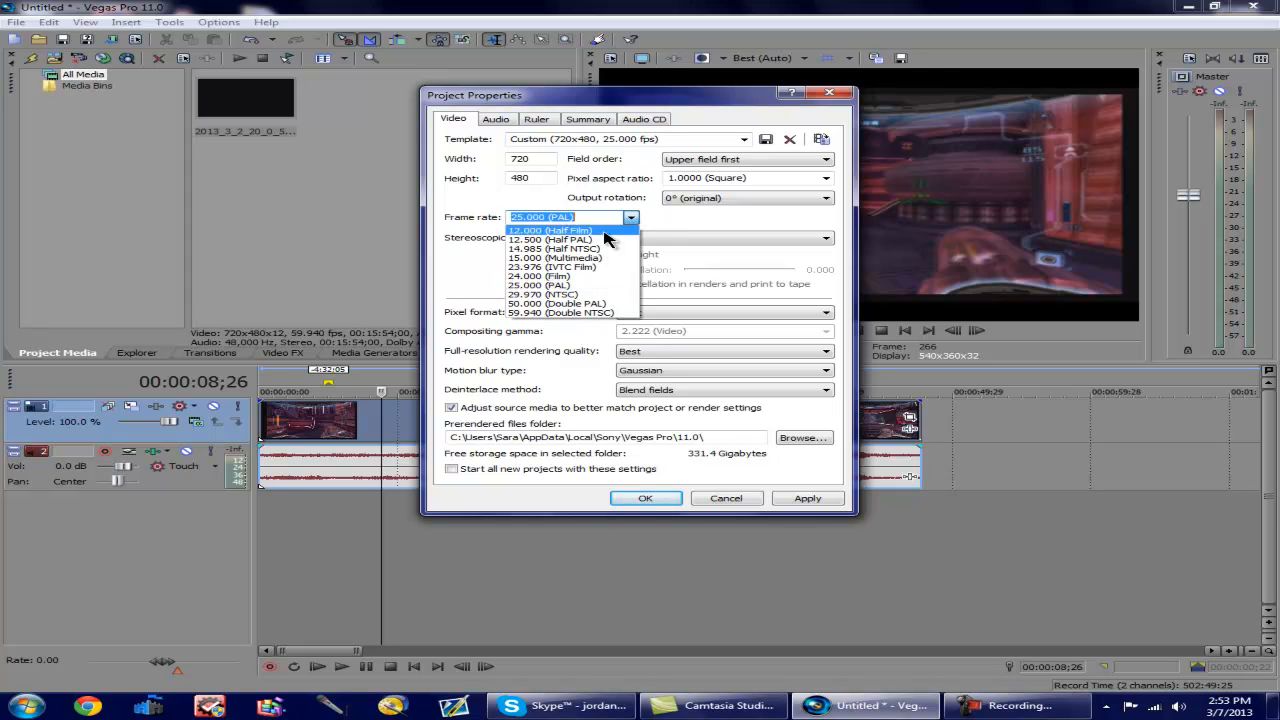
click(565, 296)
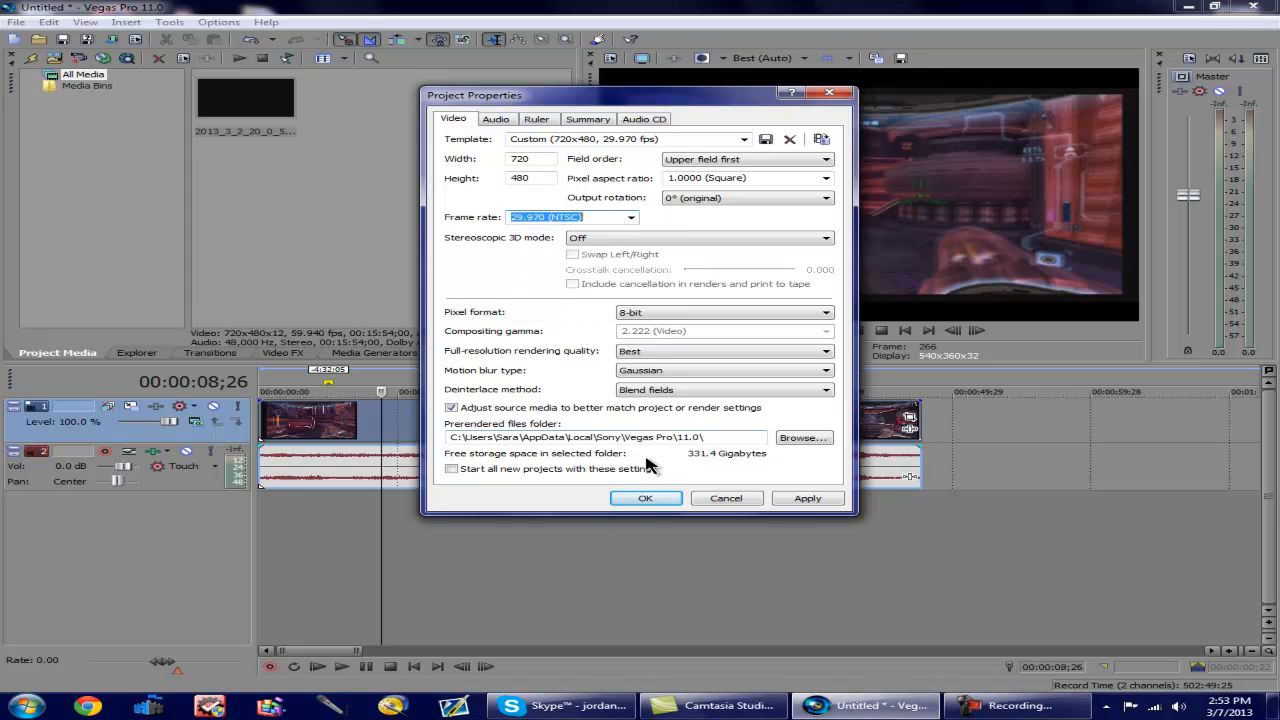
click(645, 499)
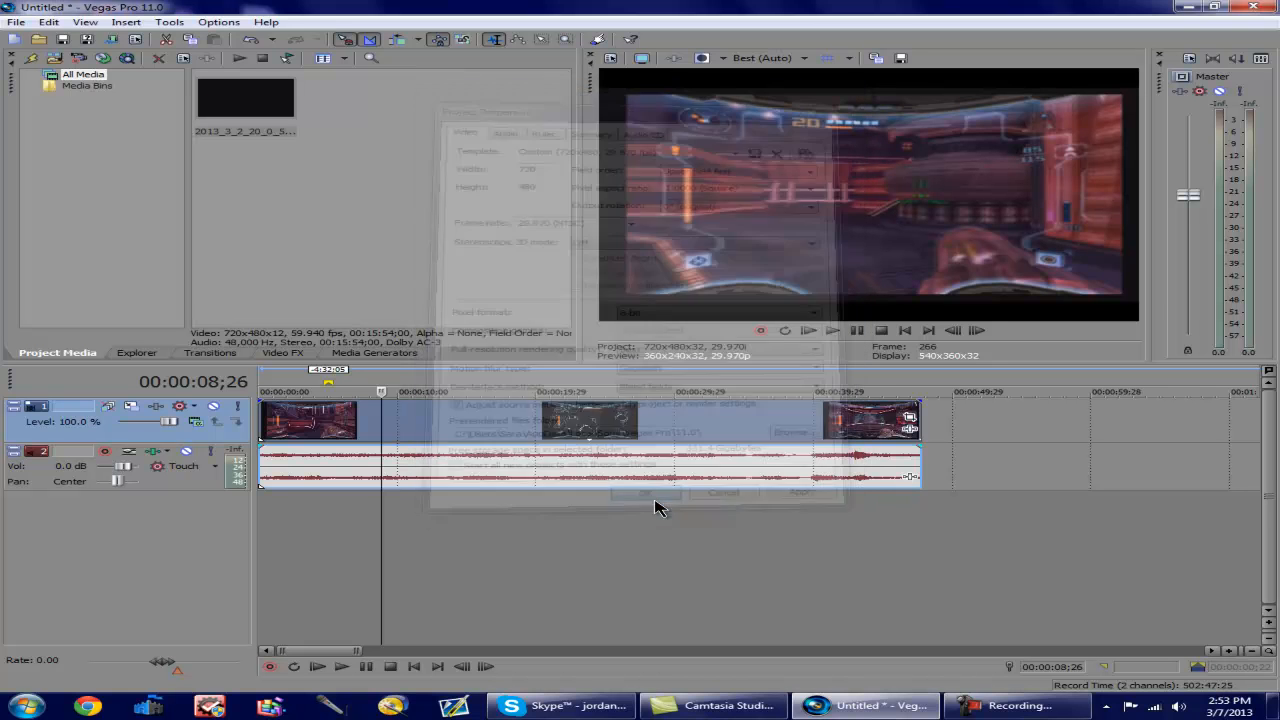
- In the video event's properties, turn off Maintain aspect ratio, set Disable resample, and review the media and general information
right_click(416, 430)
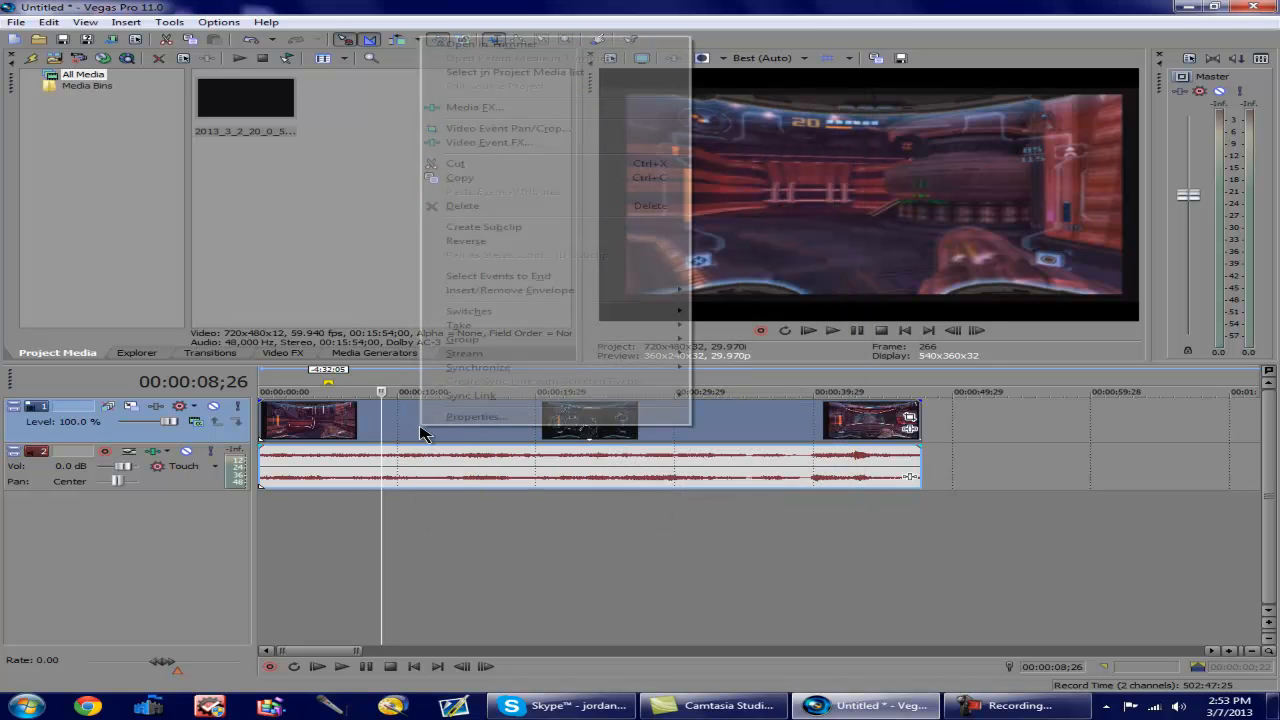
click(472, 418)
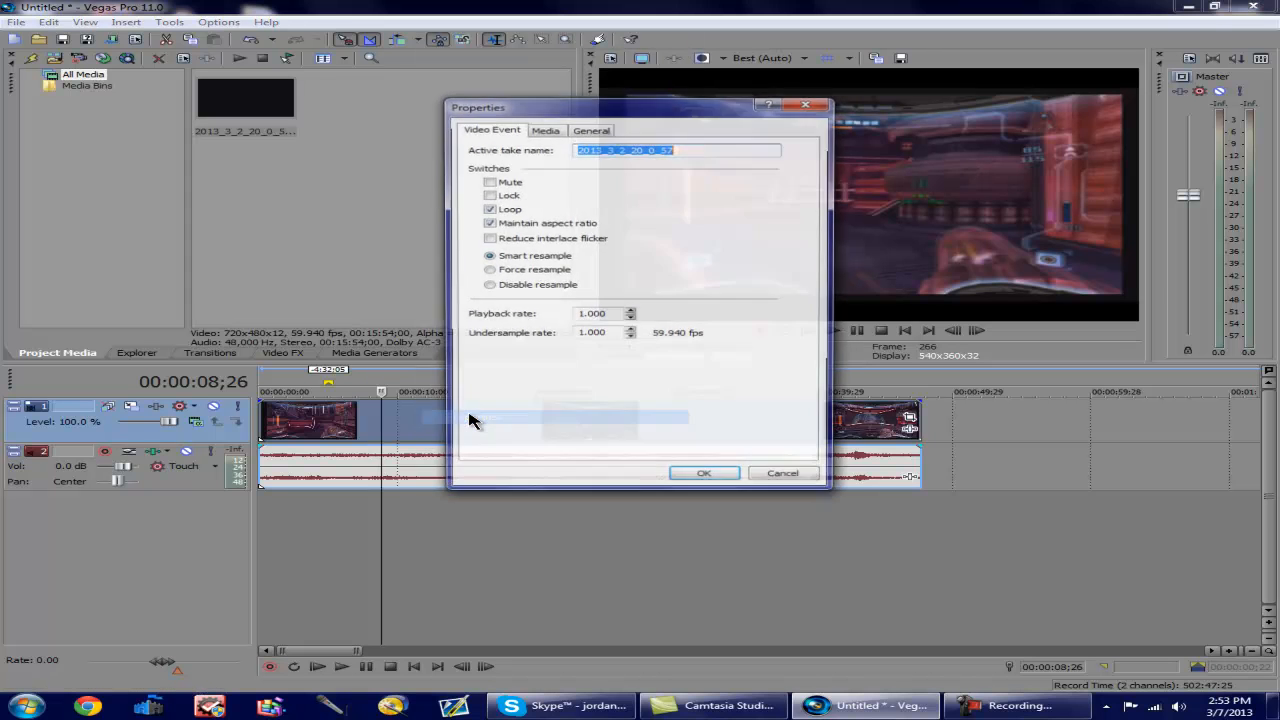
click(487, 286)
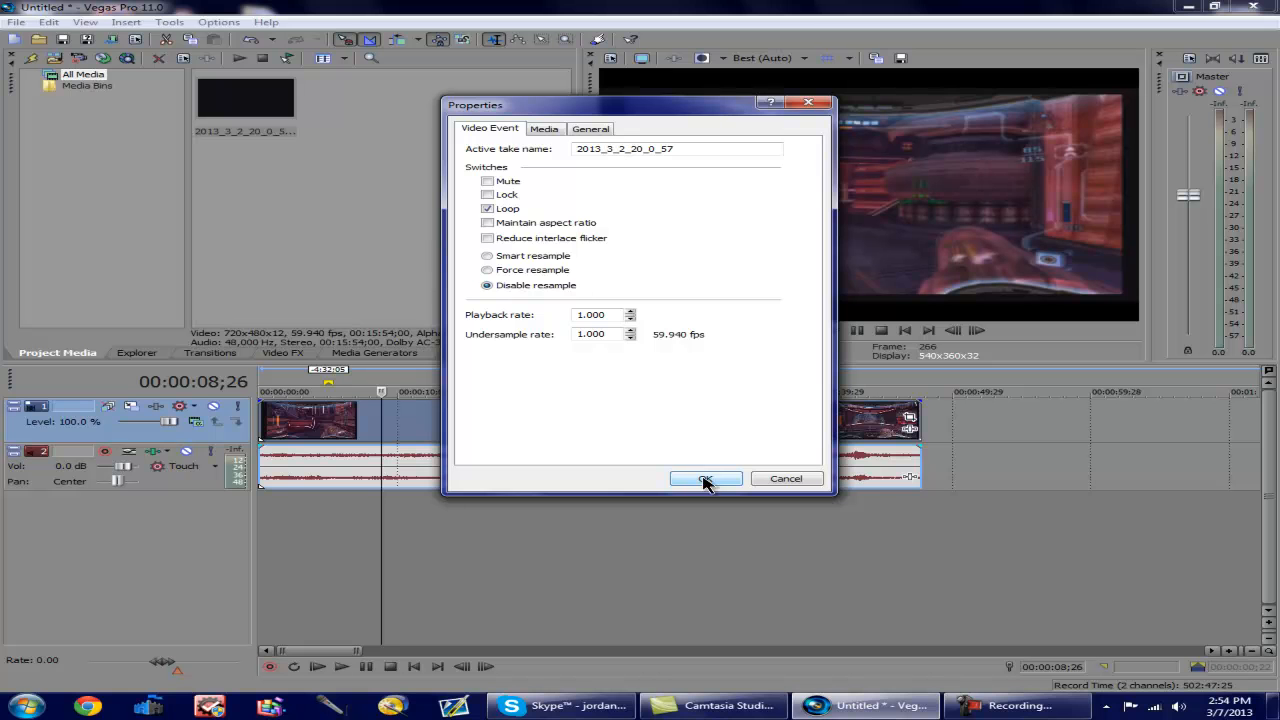
click(545, 130)
click(588, 130)
click(480, 130)
click(720, 481)
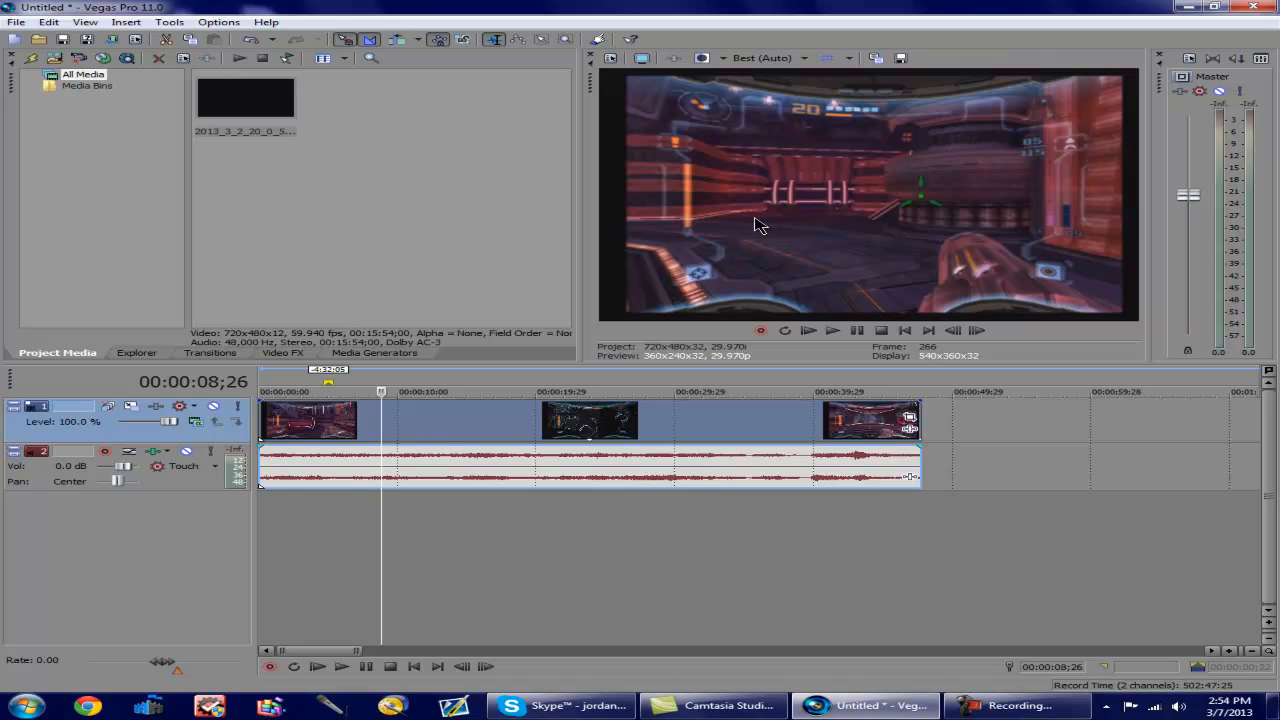
- Crop the black borders off the video event with Pan/Crop, to a frame about 658 wide and 447 high
right_click(433, 431)
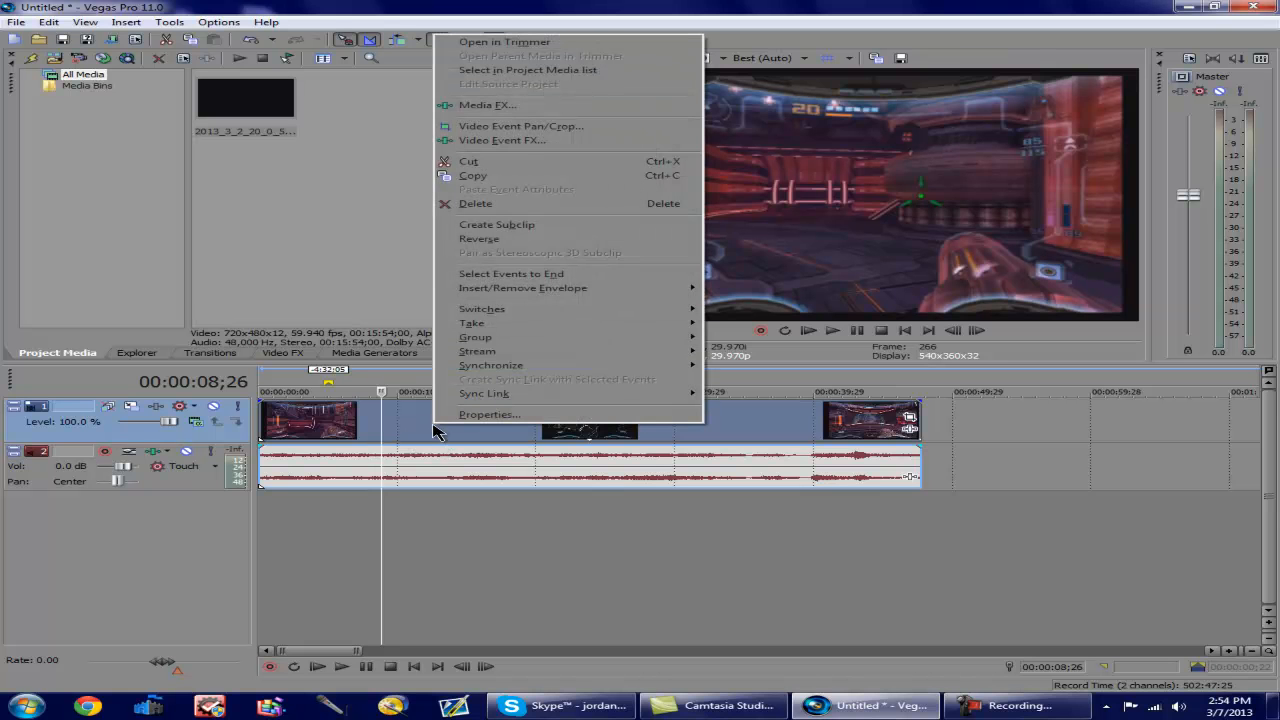
click(567, 128)
drag(718, 470, 733, 468)
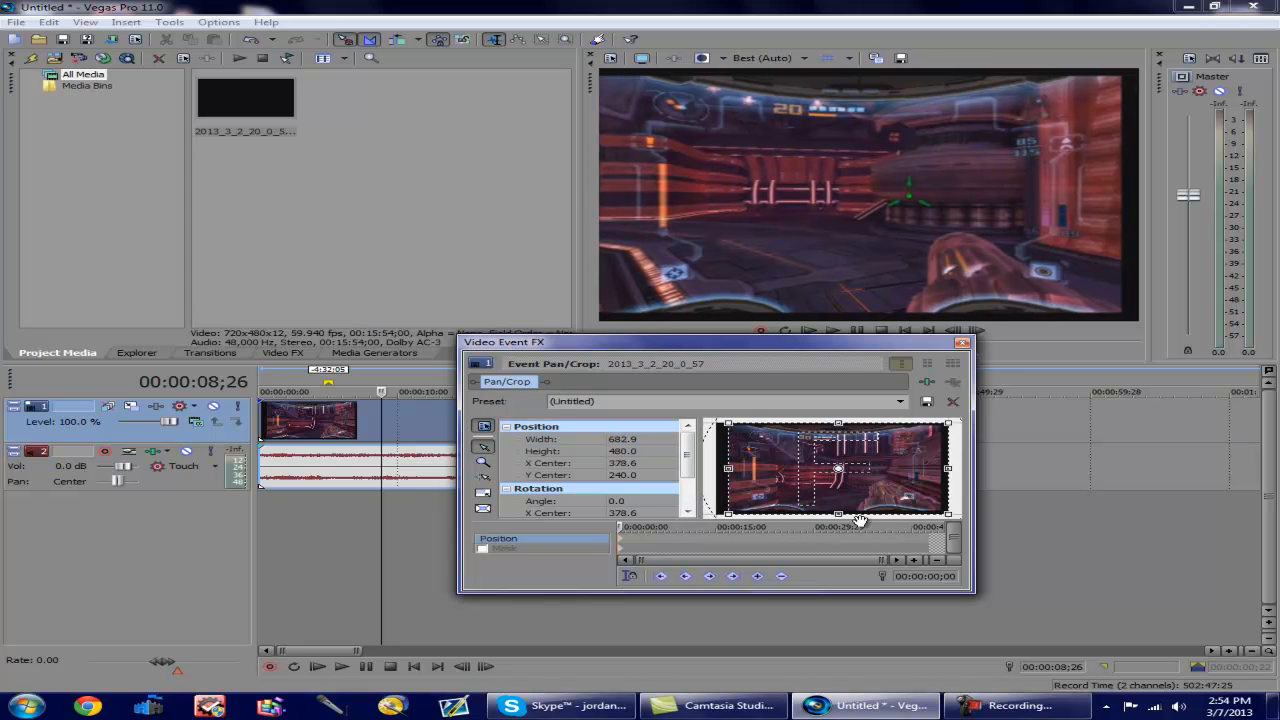
drag(843, 517, 845, 515)
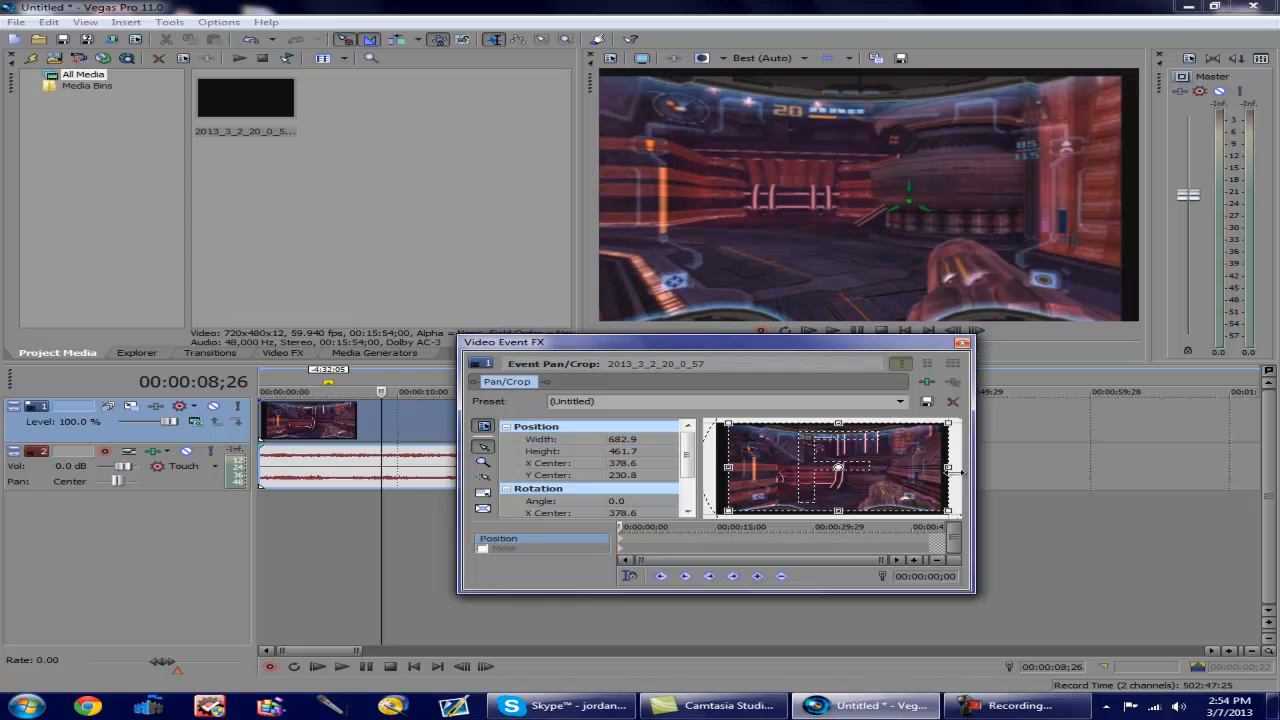
drag(947, 465, 940, 467)
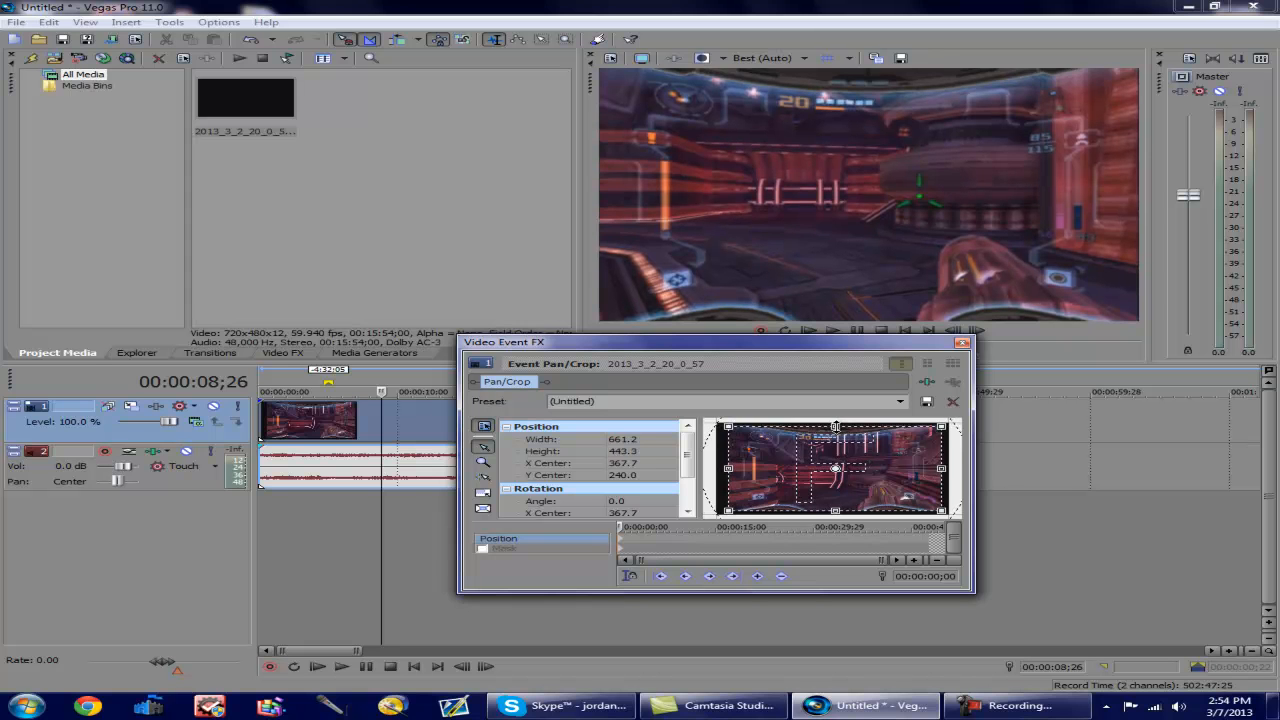
drag(835, 424, 835, 427)
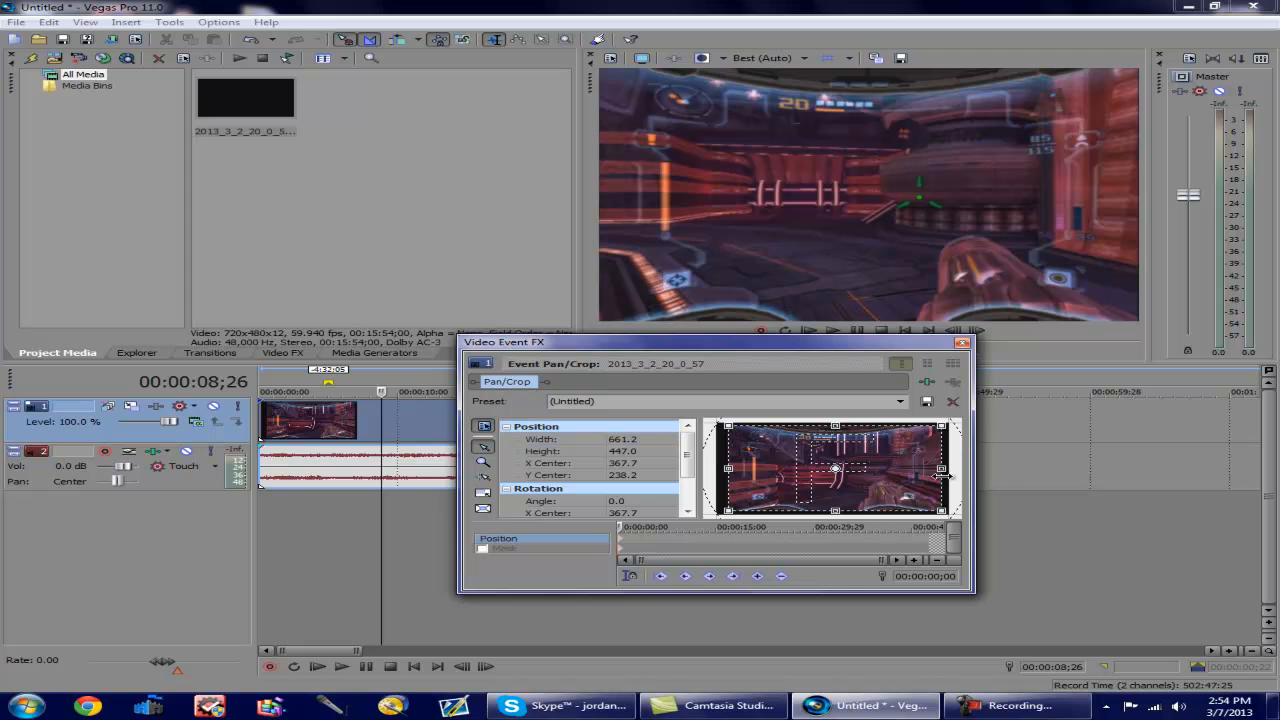
drag(941, 469, 942, 469)
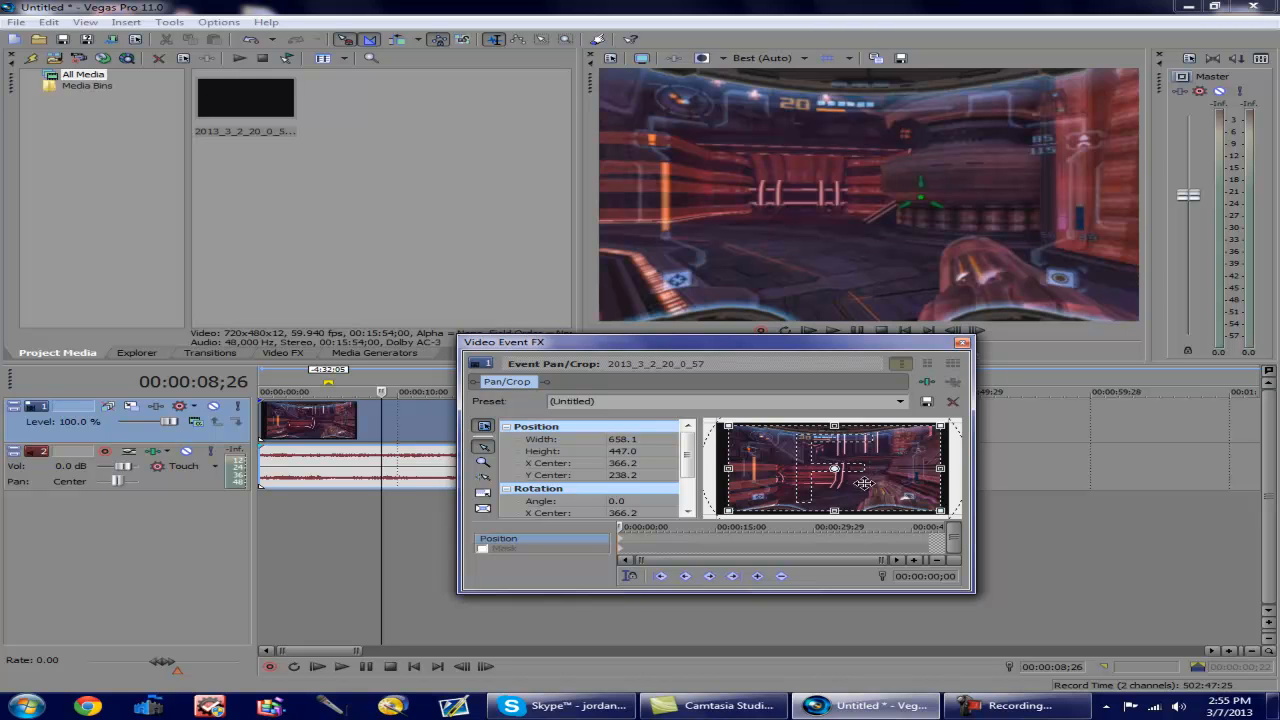
click(962, 342)
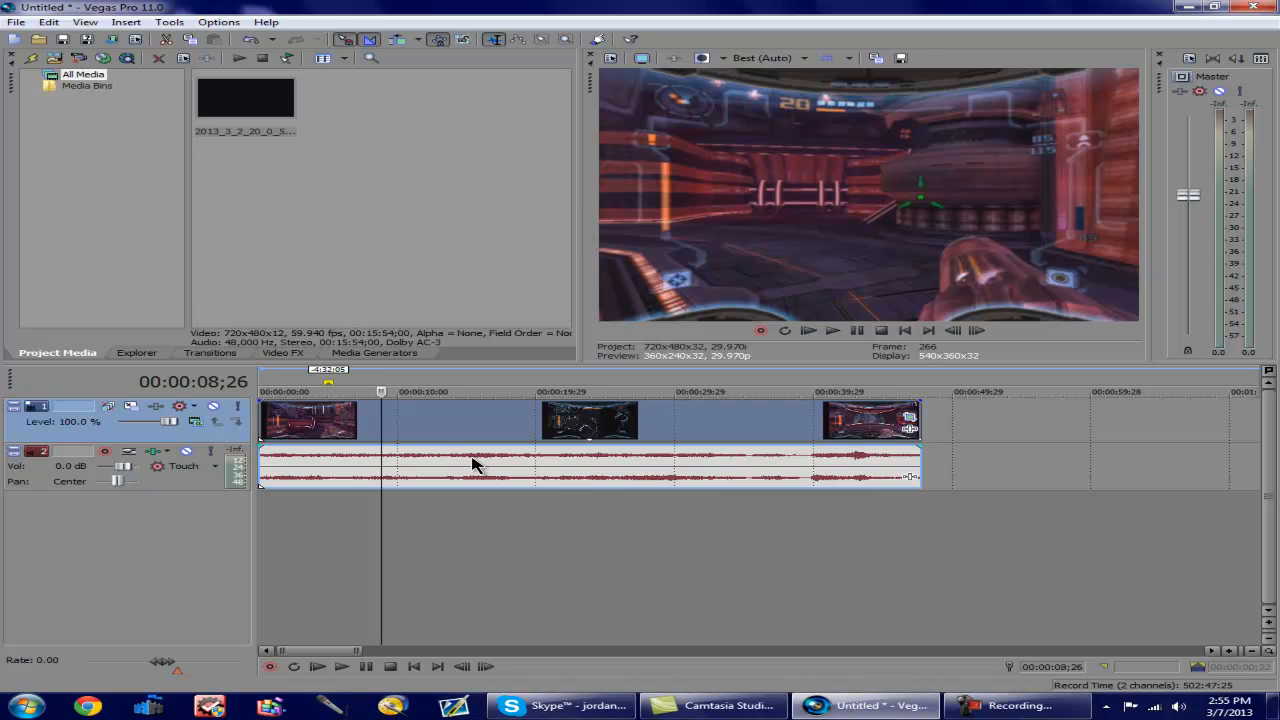
- Preview the cropped clip's frames at 00:00:08;11 and 00:00:13;01
click(468, 420)
click(374, 424)
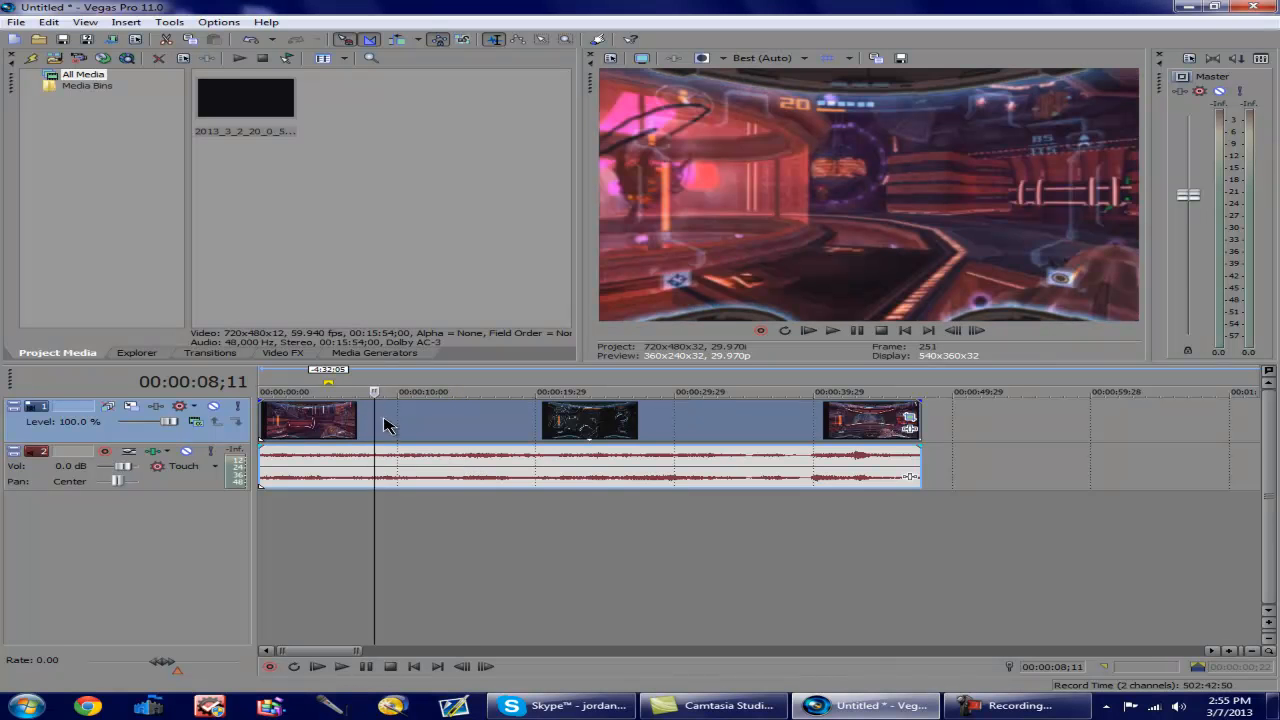
click(441, 436)
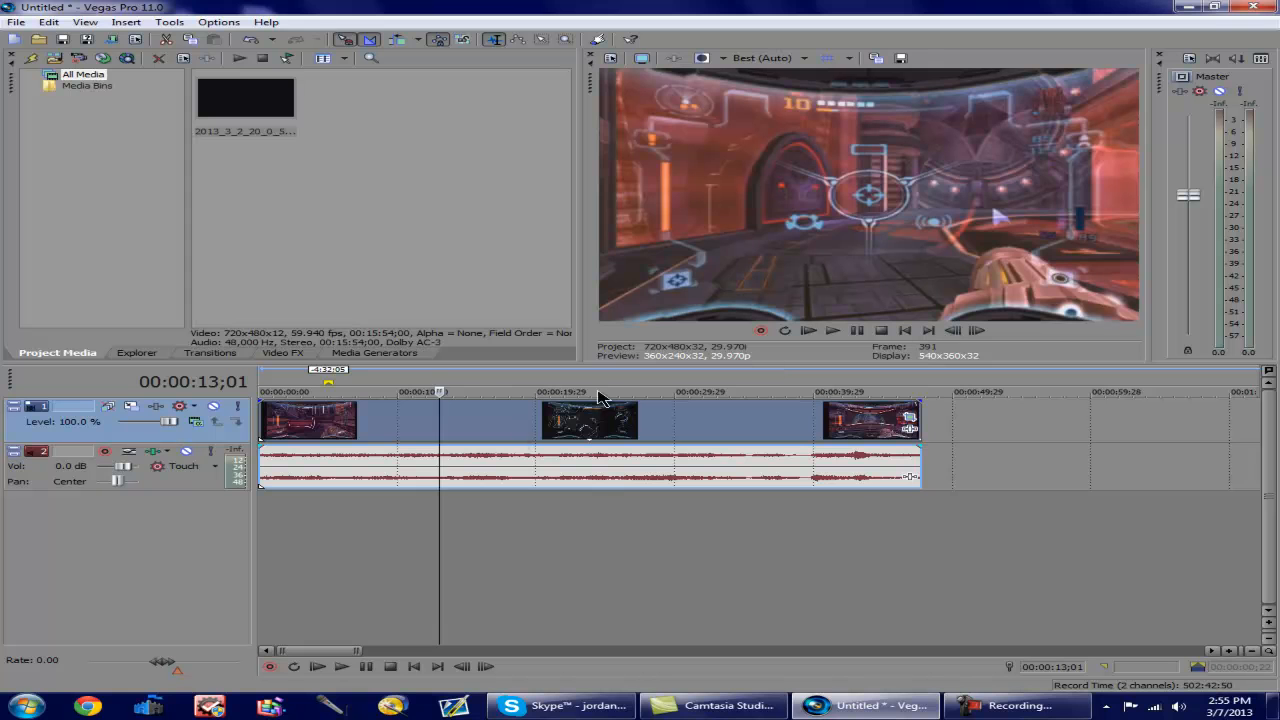
- Apply the Sharpen video effect to the clip and adjust its amount
click(298, 358)
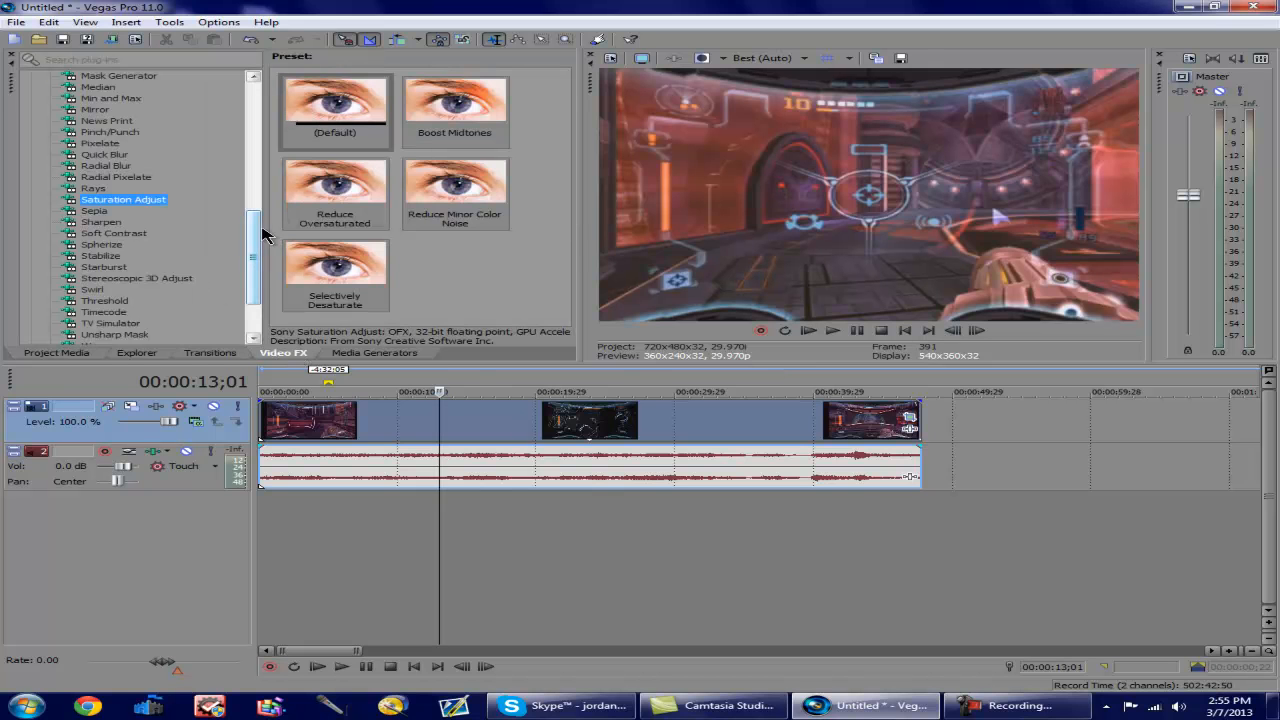
scroll(252, 244, down, 1)
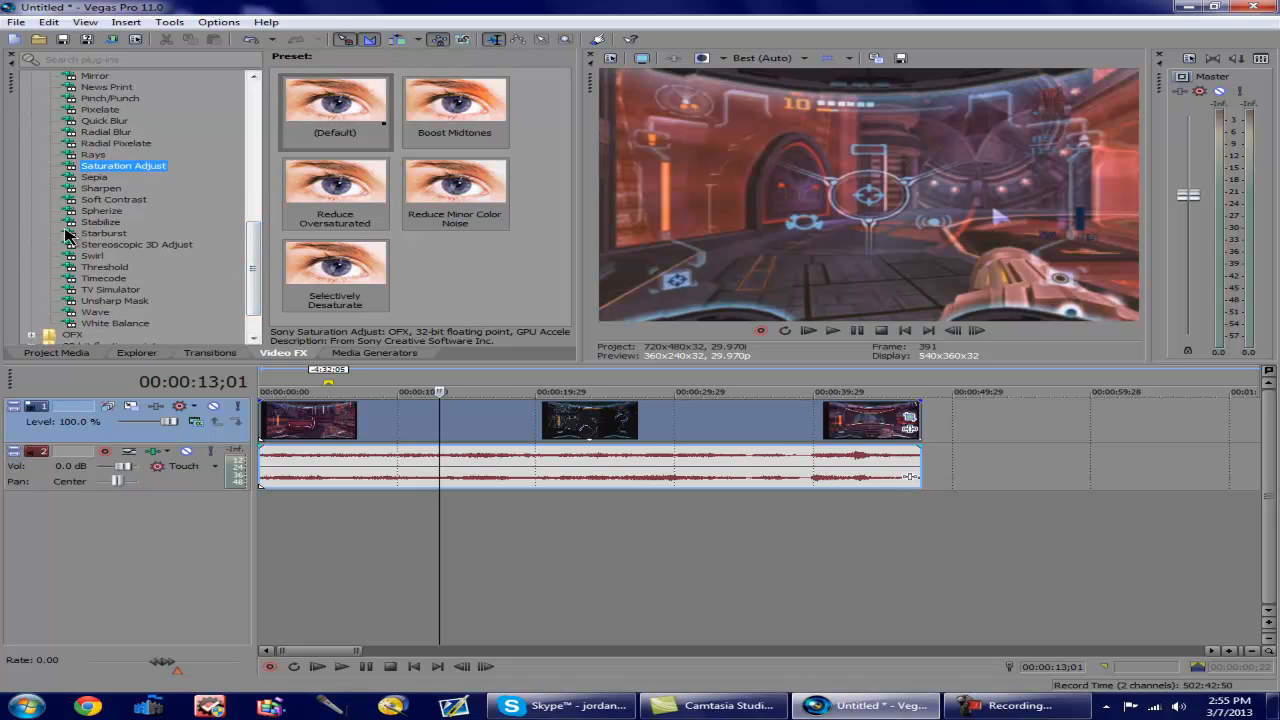
click(97, 201)
drag(97, 203, 349, 434)
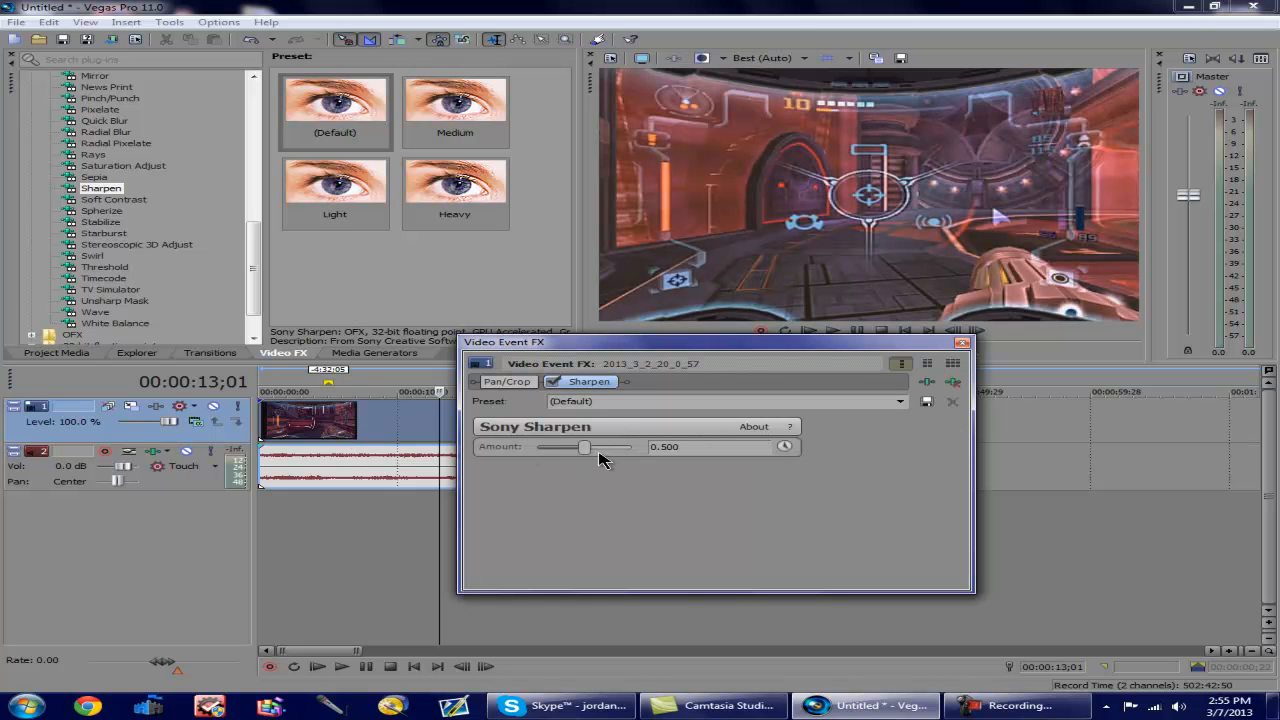
mouse_move(583, 451)
mouse_down()
mouse_move(534, 448)
mouse_move(680, 452)
mouse_move(492, 450)
mouse_move(655, 449)
mouse_move(567, 463)
mouse_up()
click(962, 345)
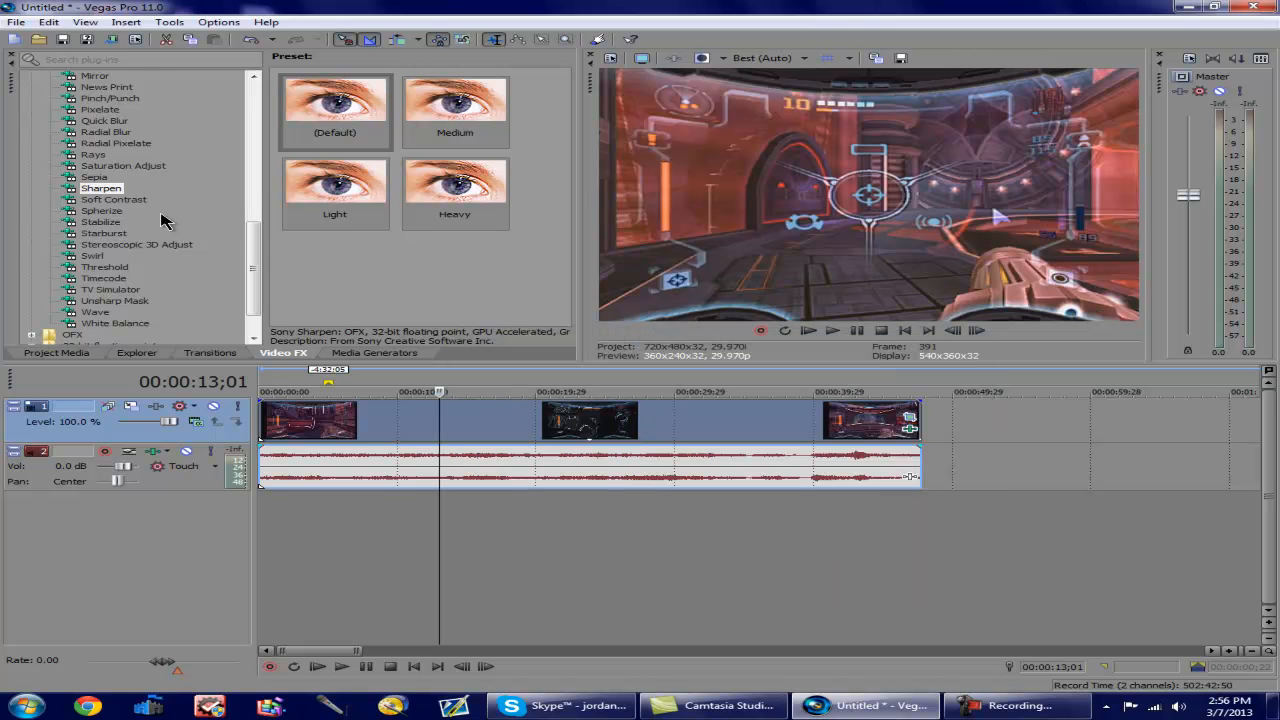
- Review the resolution options available for Best preview quality, leaving the preview at Best (Auto)
click(562, 282)
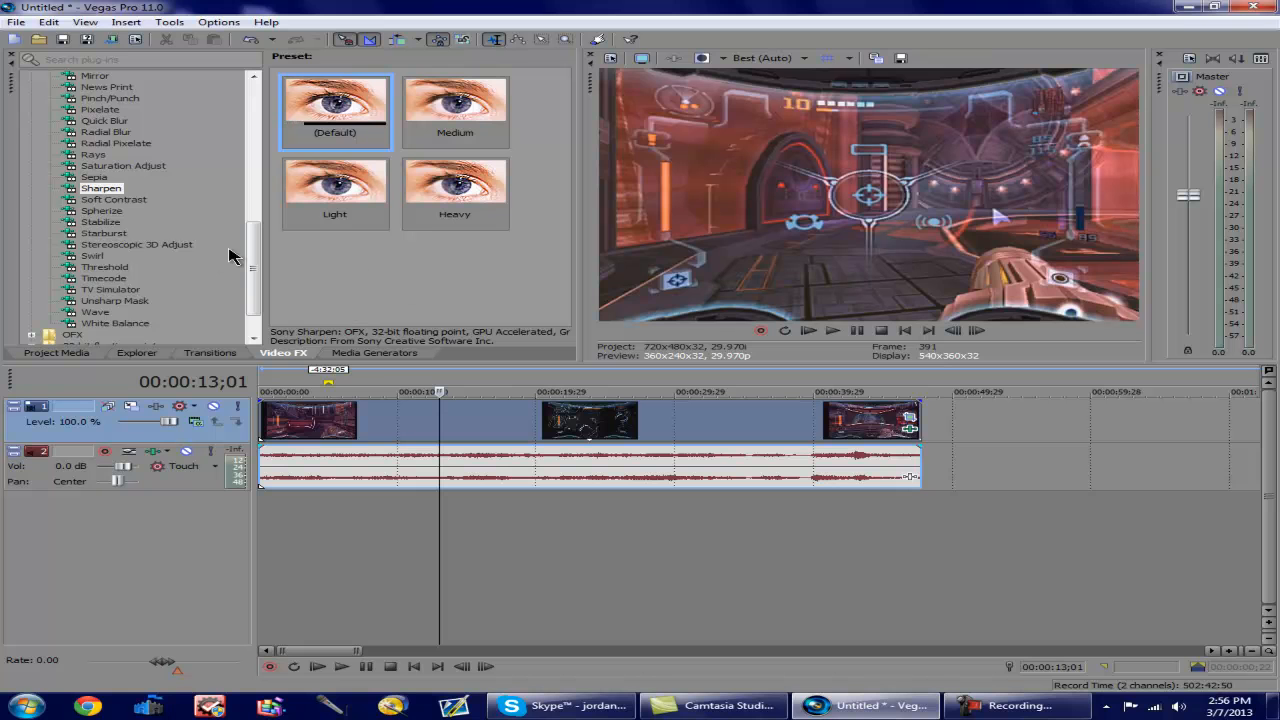
click(804, 58)
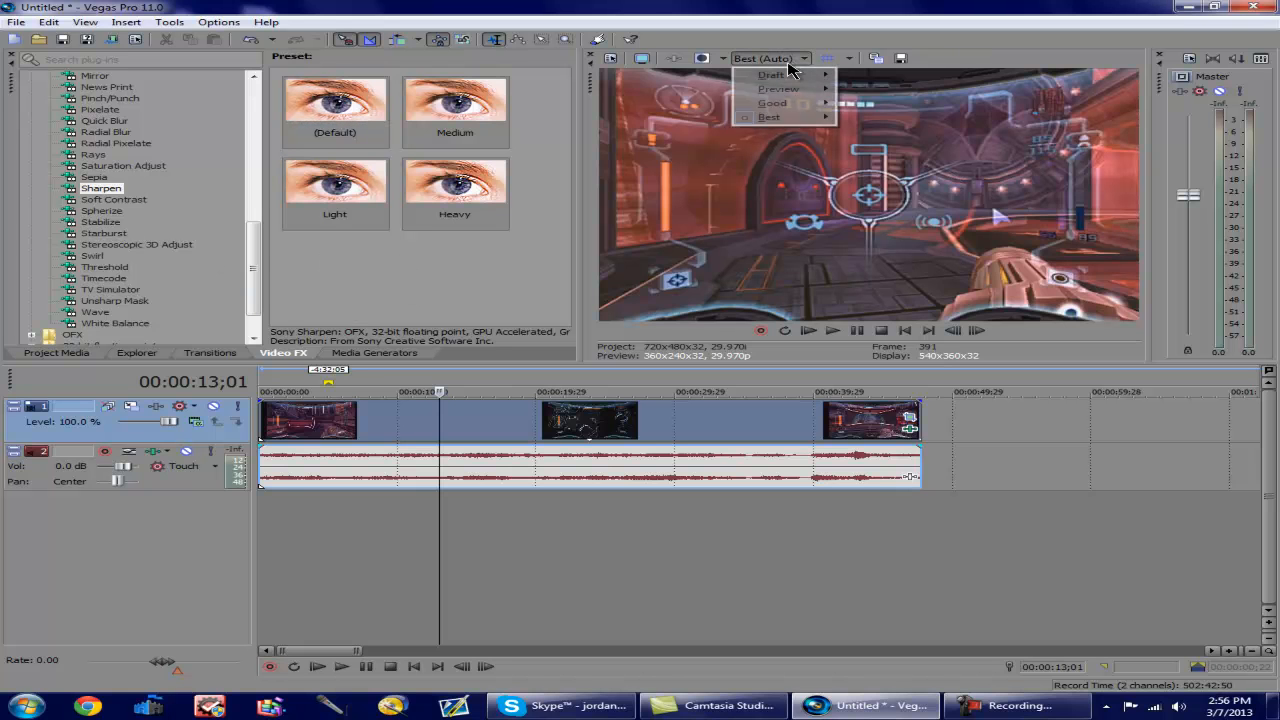
mouse_move(806, 120)
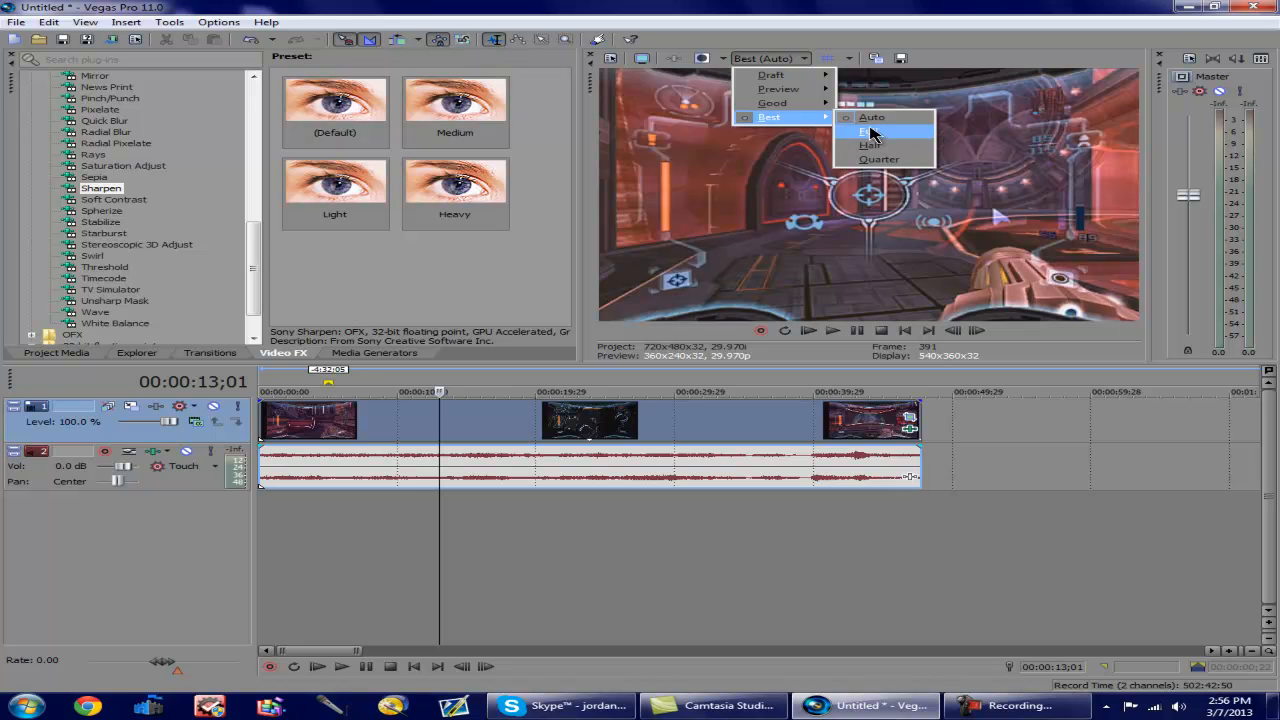
click(804, 254)
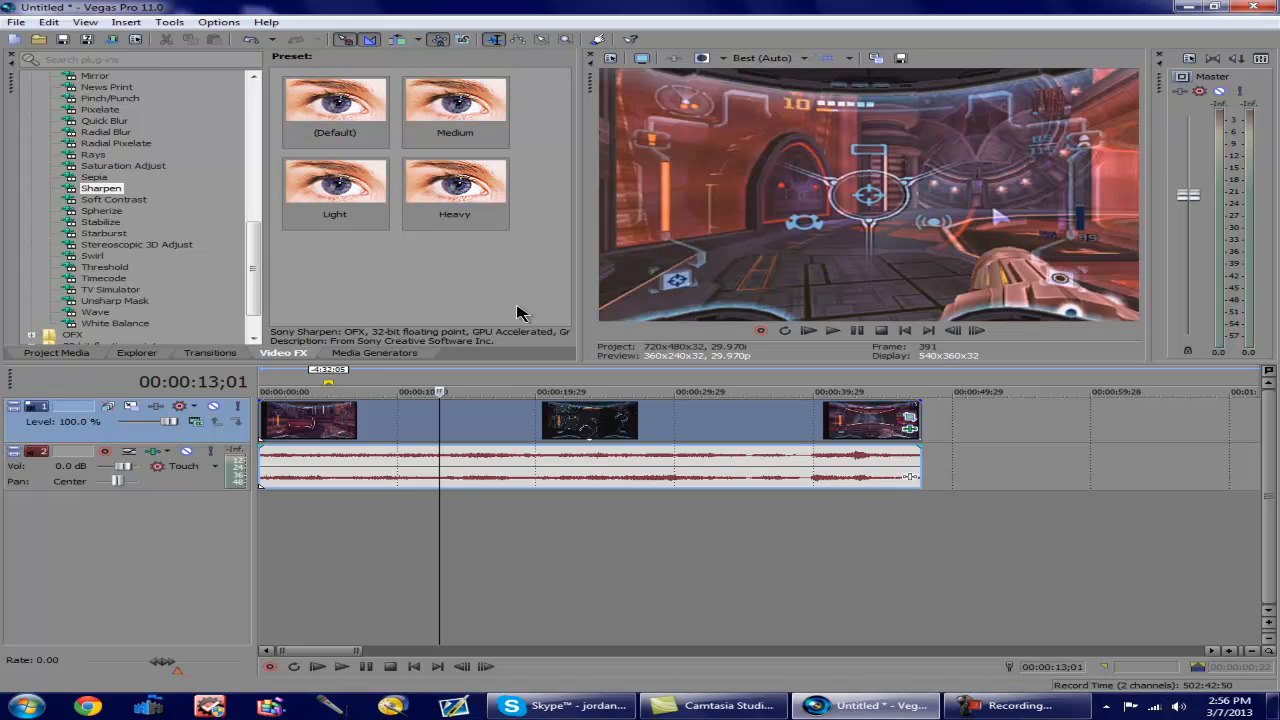
- Apply the default Saturation Adjust effect to the clip, with Low at about 0.432 and High at about 0.495
click(92, 166)
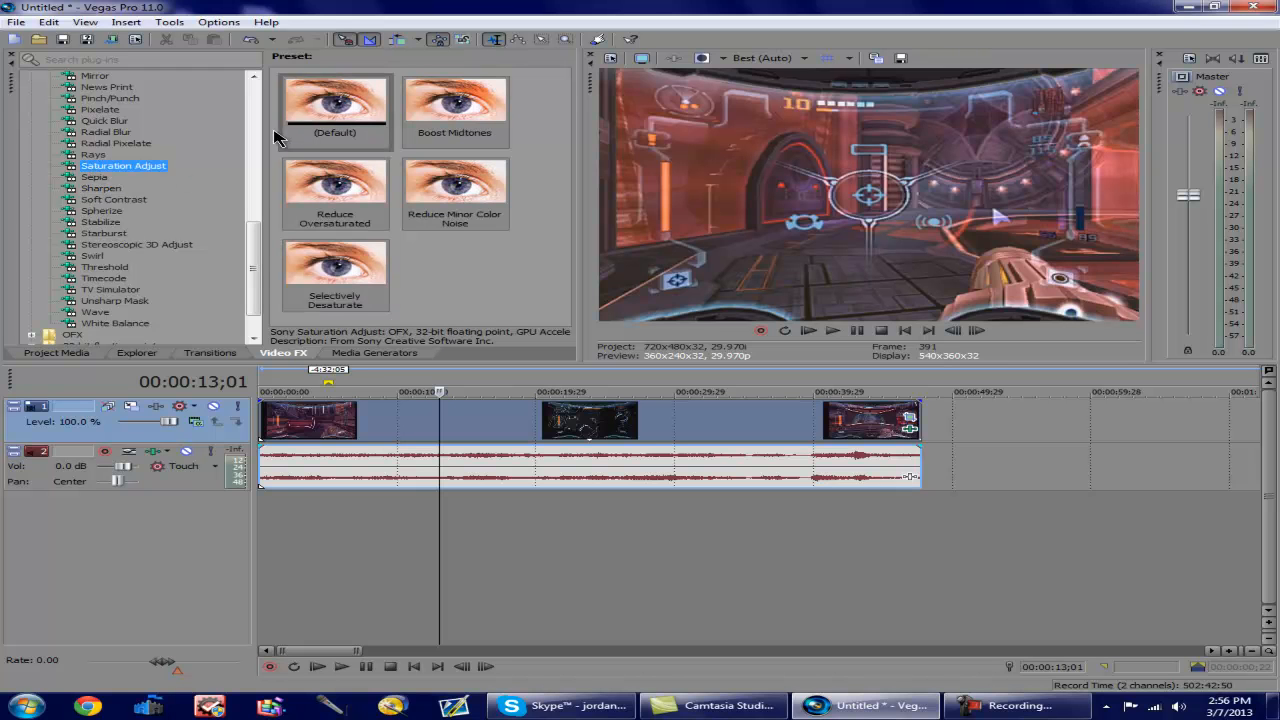
drag(345, 110, 466, 401)
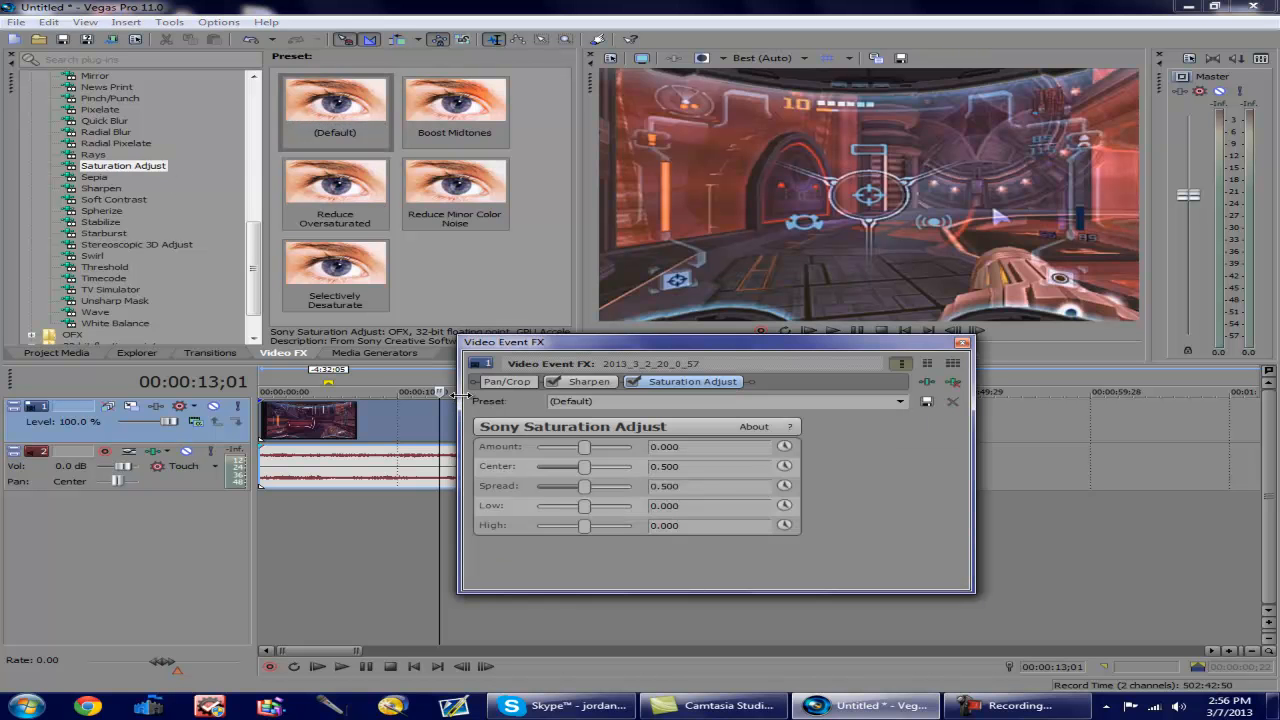
mouse_move(587, 532)
mouse_down()
mouse_move(636, 532)
mouse_move(610, 537)
mouse_up()
drag(587, 508, 598, 539)
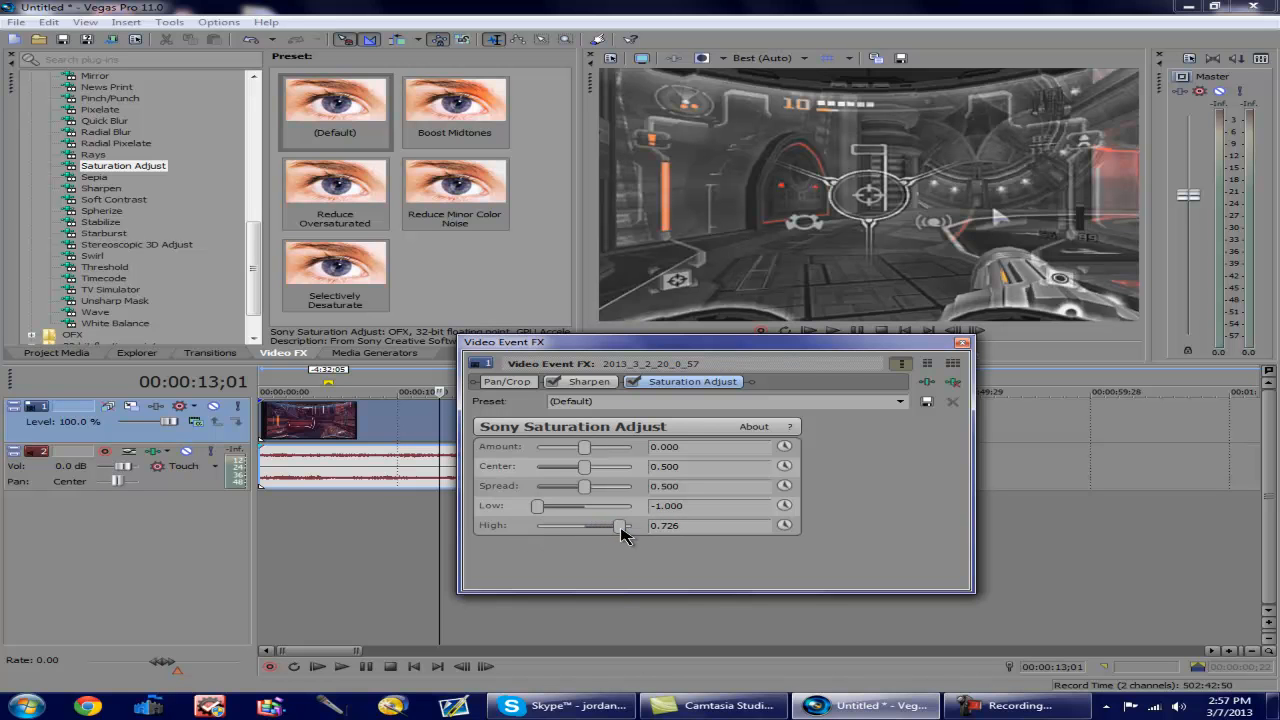
drag(537, 507, 605, 506)
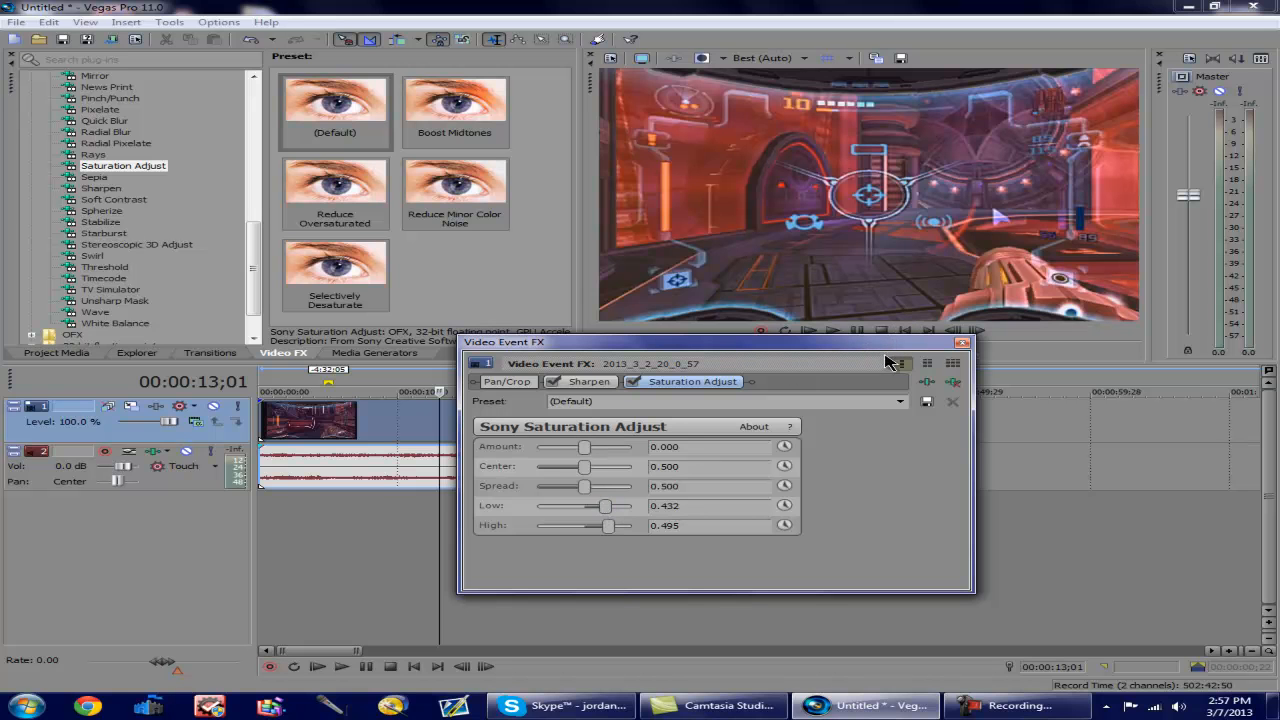
click(962, 342)
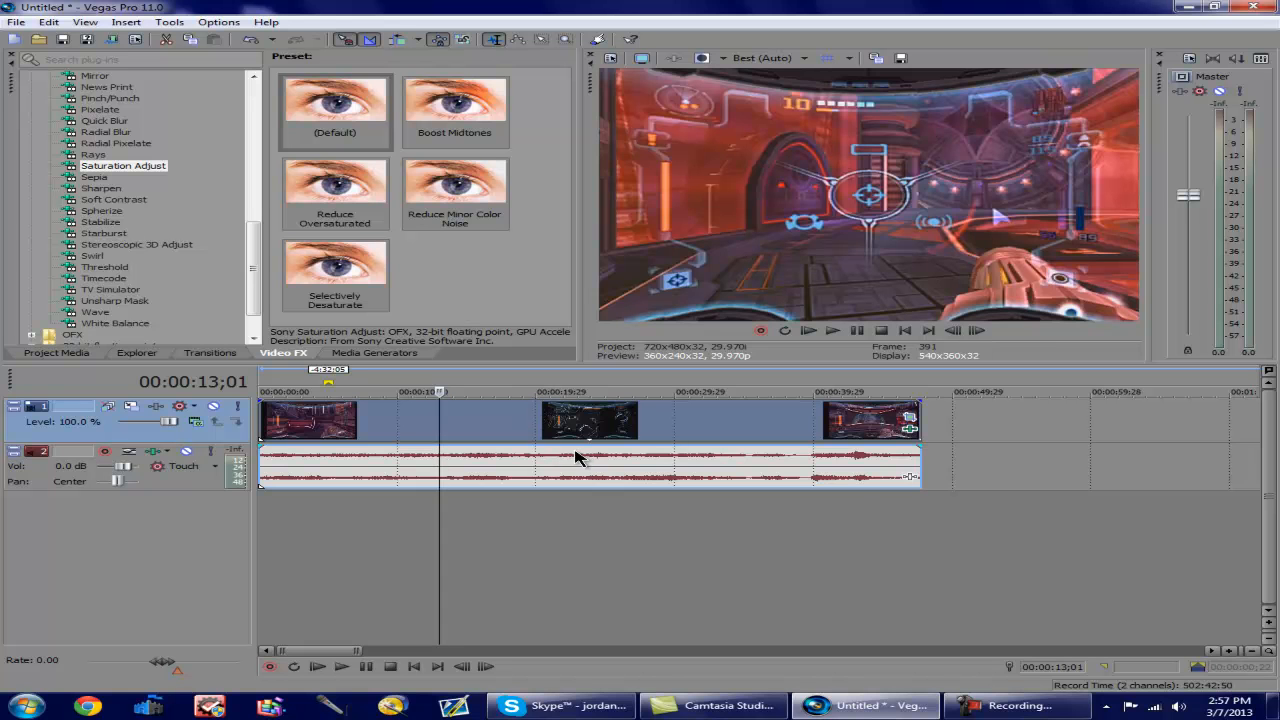
- Preview the clip's frame at 00:00:11;29 and check the video event's switches and resample setting
click(540, 432)
click(427, 437)
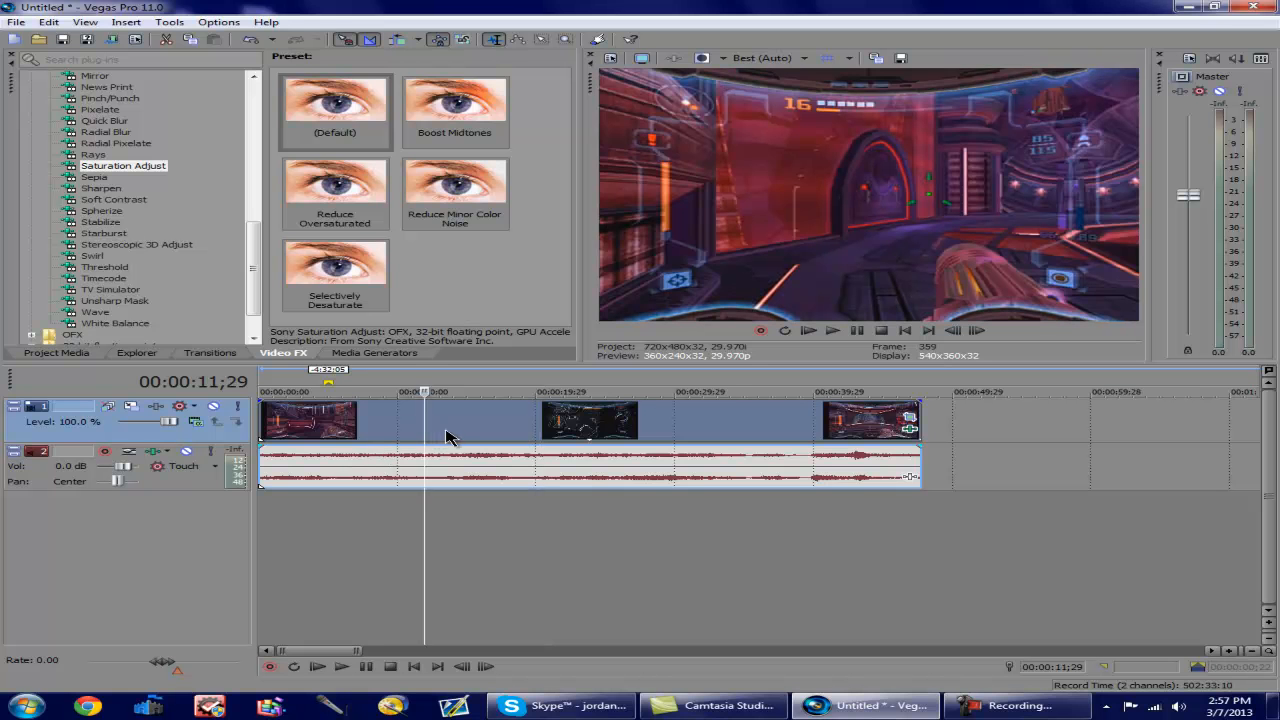
right_click(461, 436)
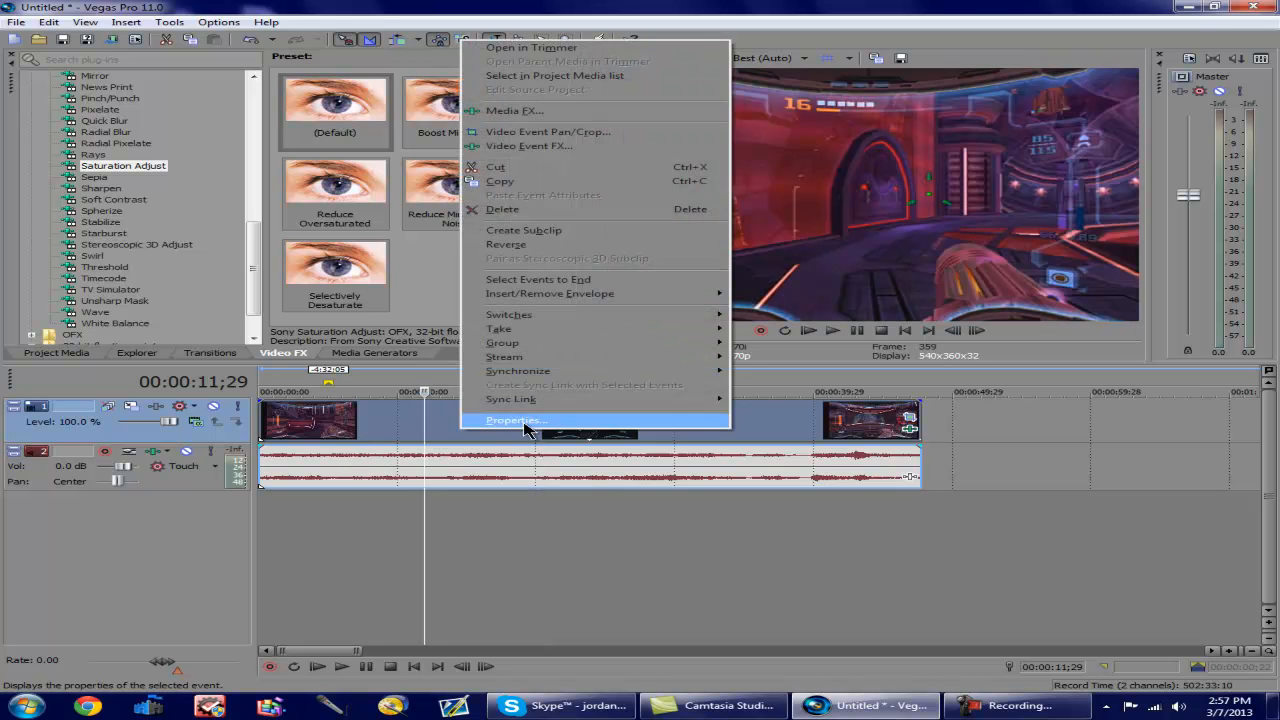
click(515, 420)
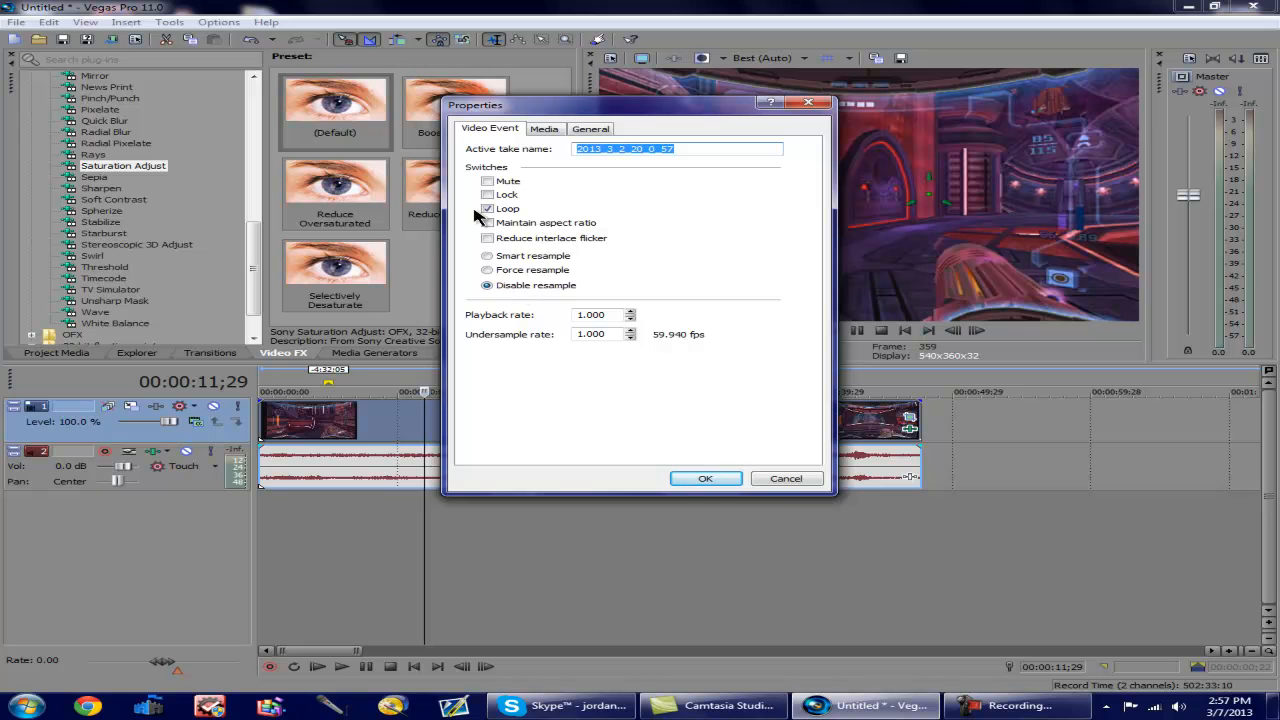
click(678, 479)
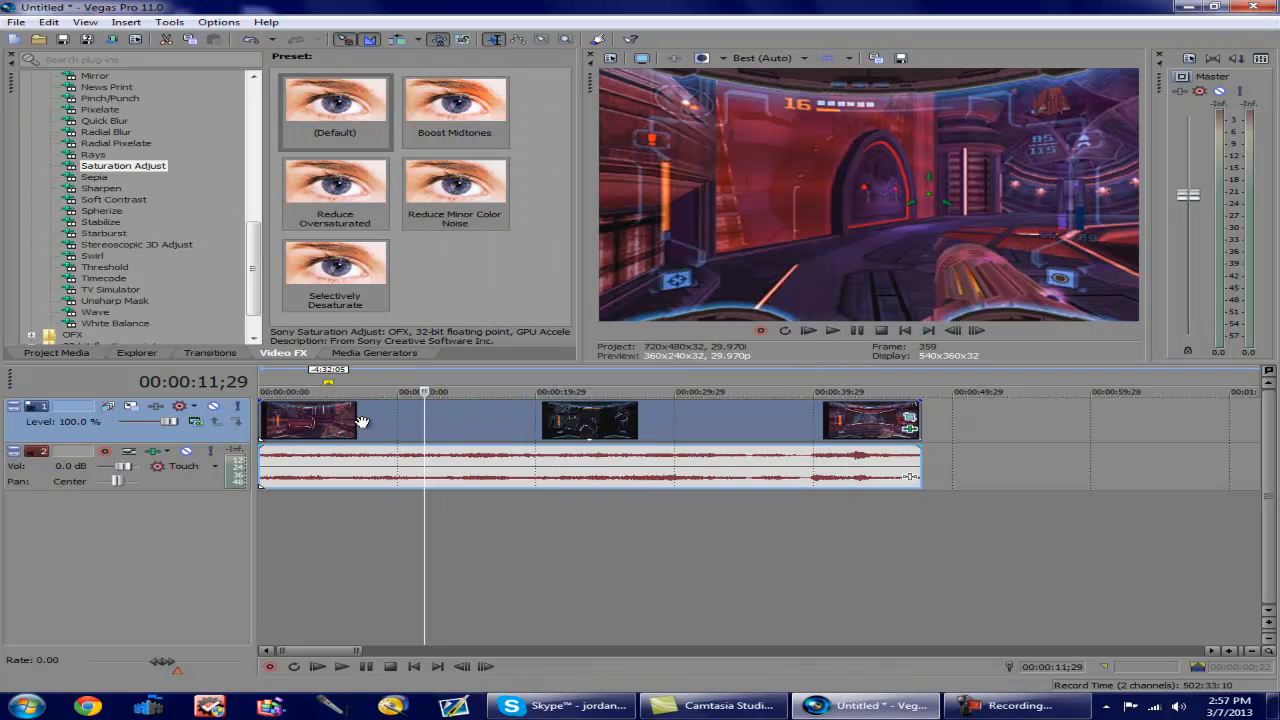
- Open the render settings for the project and name the output file fjnkeavfvjbf
click(50, 353)
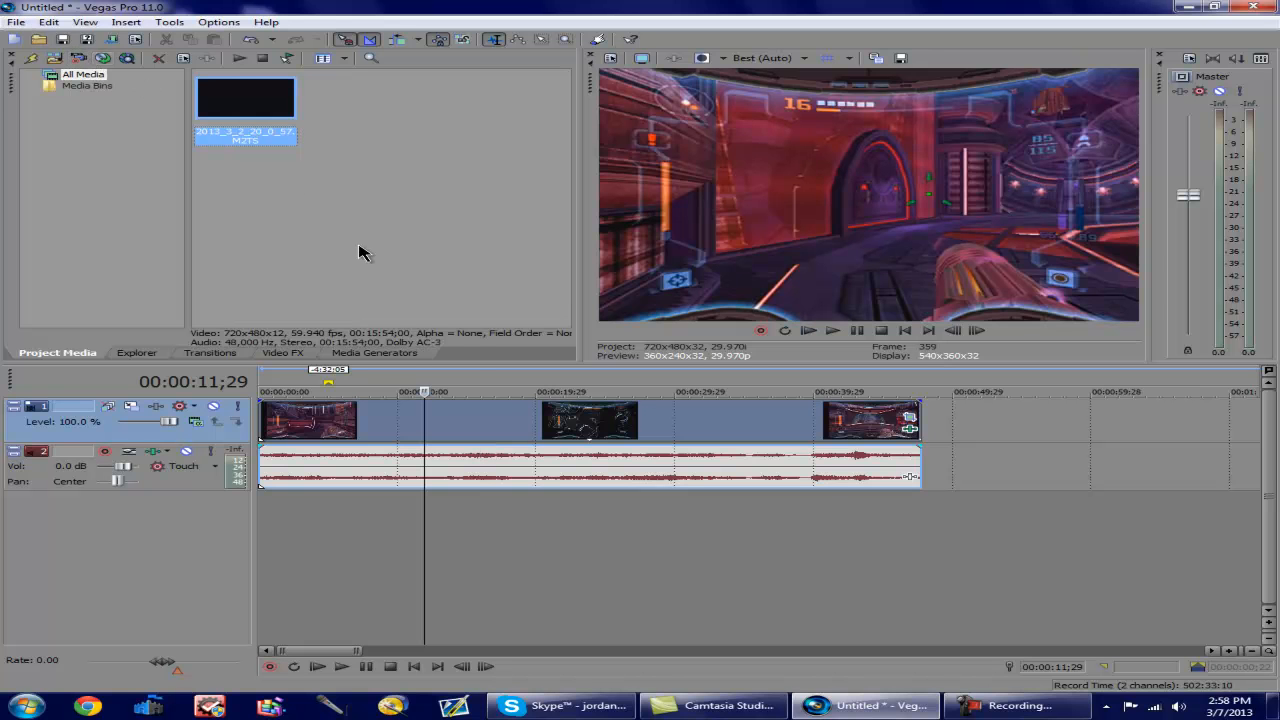
click(14, 24)
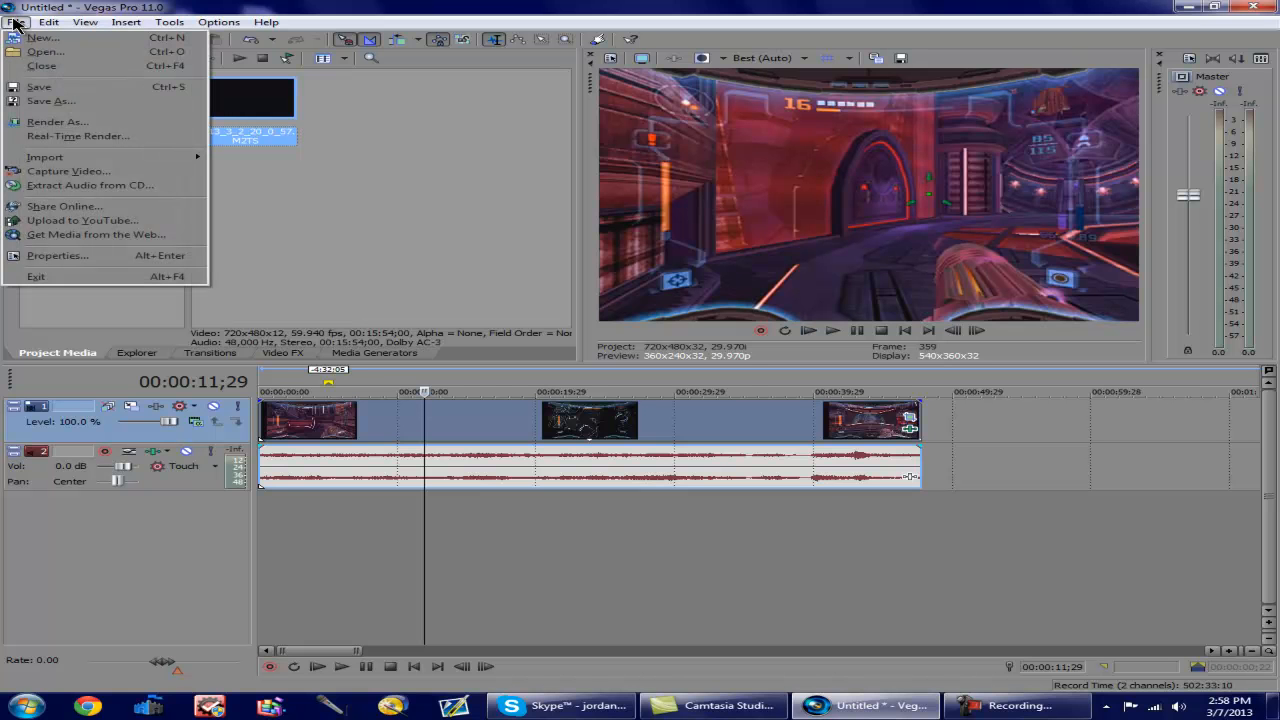
click(72, 126)
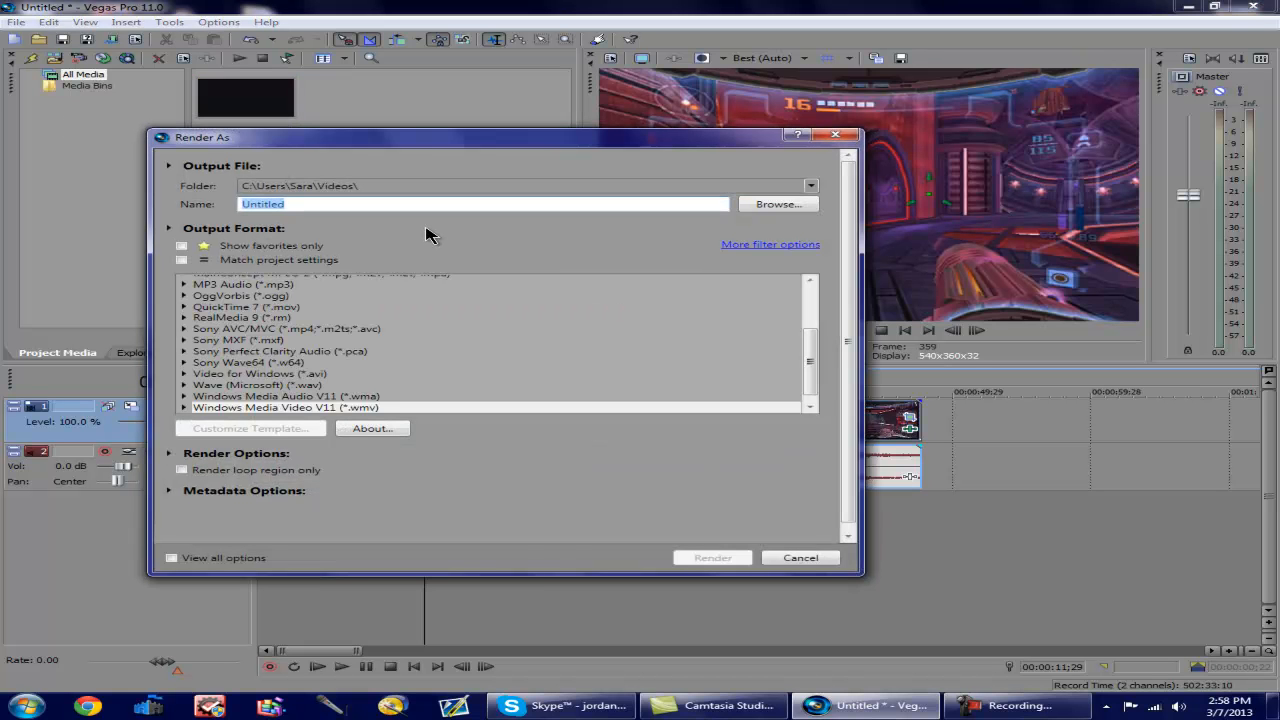
text(fjnkeavfvjbf)
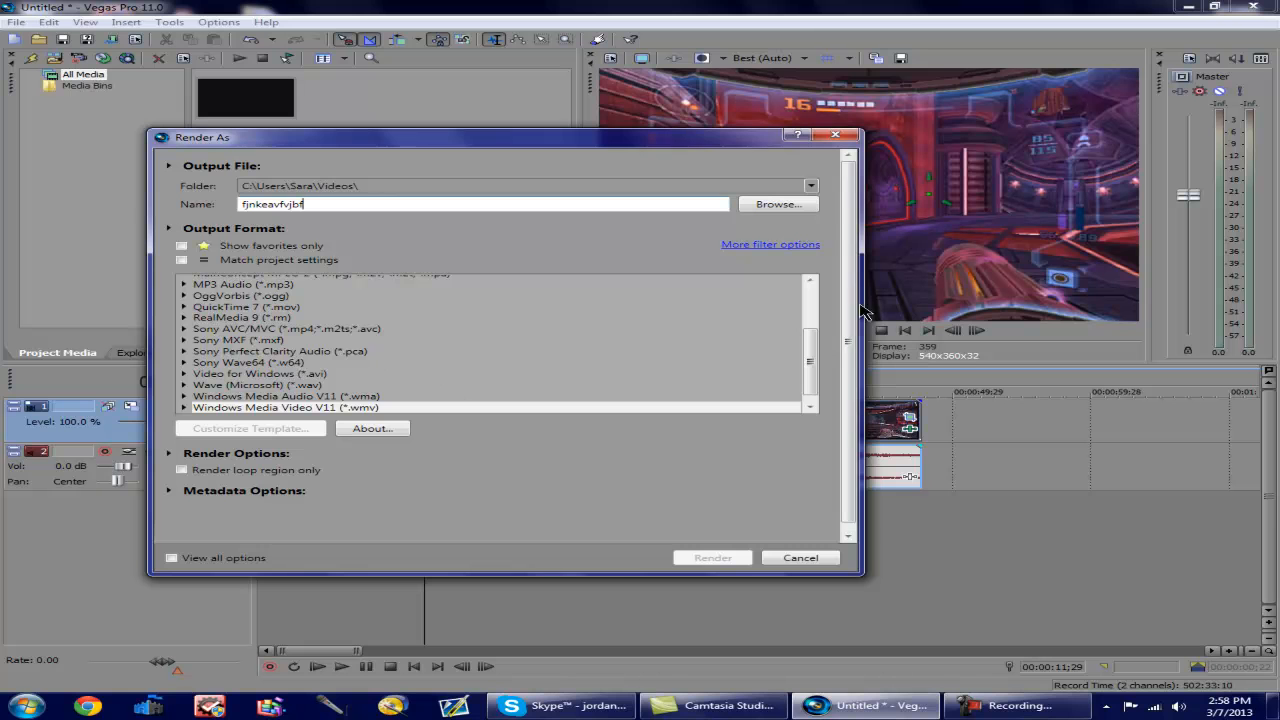
- Look through the available render output formats, including Video for Windows (*.avi)
drag(815, 362, 812, 290)
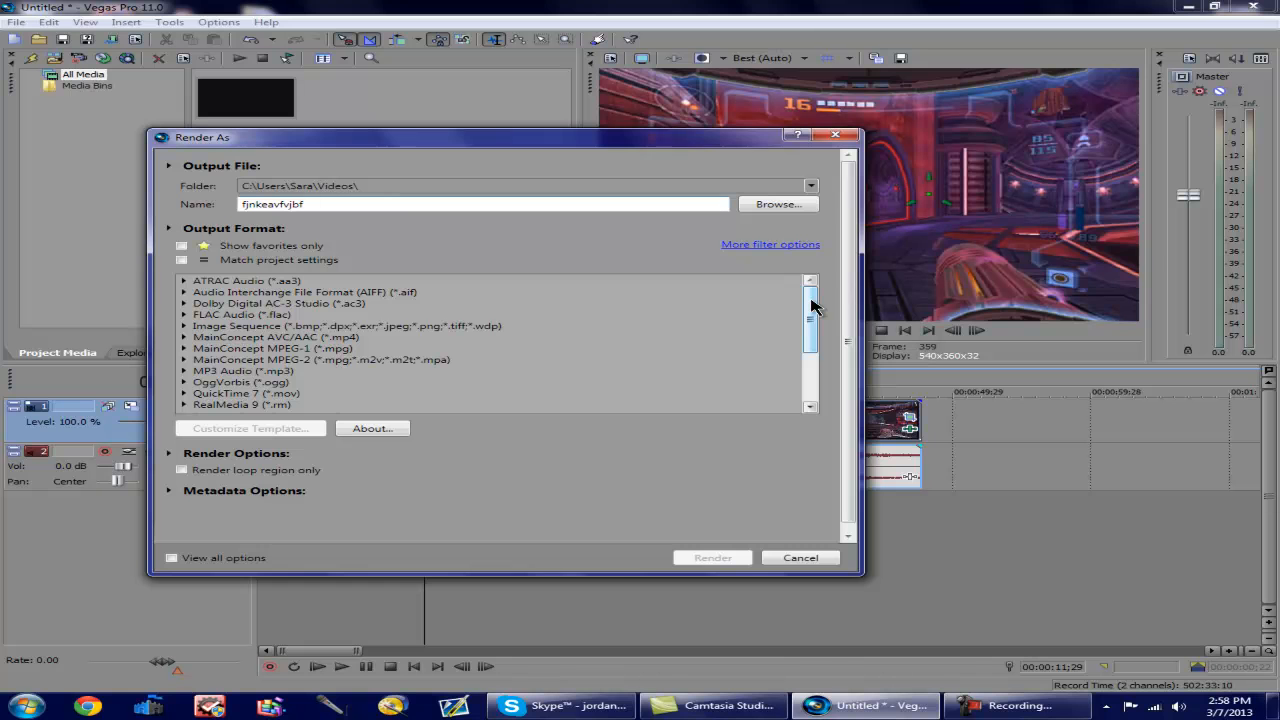
drag(812, 308, 810, 357)
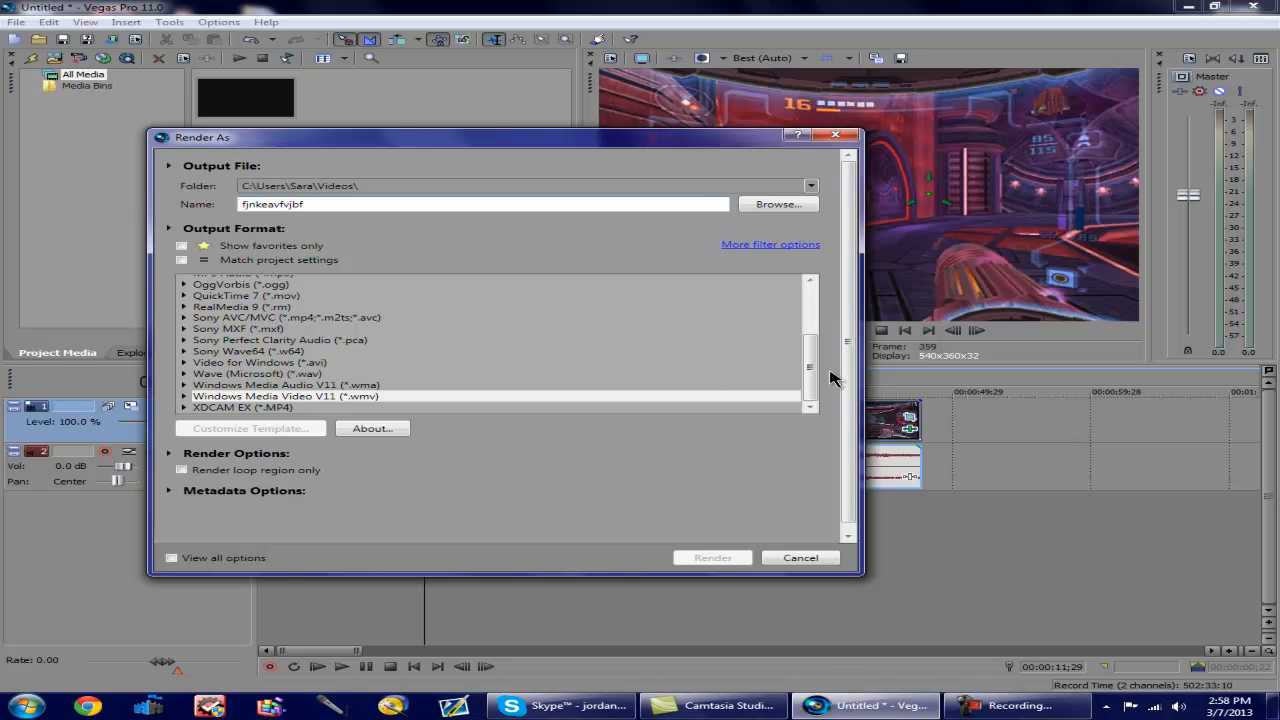
drag(814, 357, 815, 350)
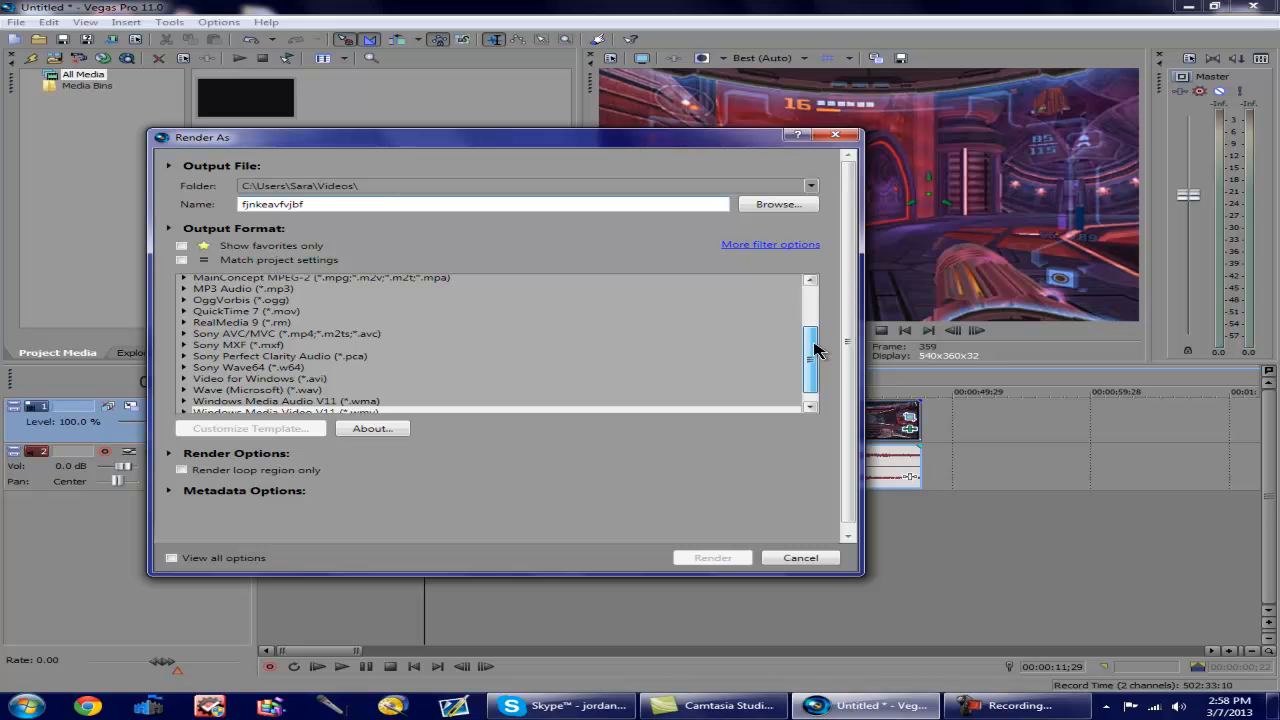
click(313, 381)
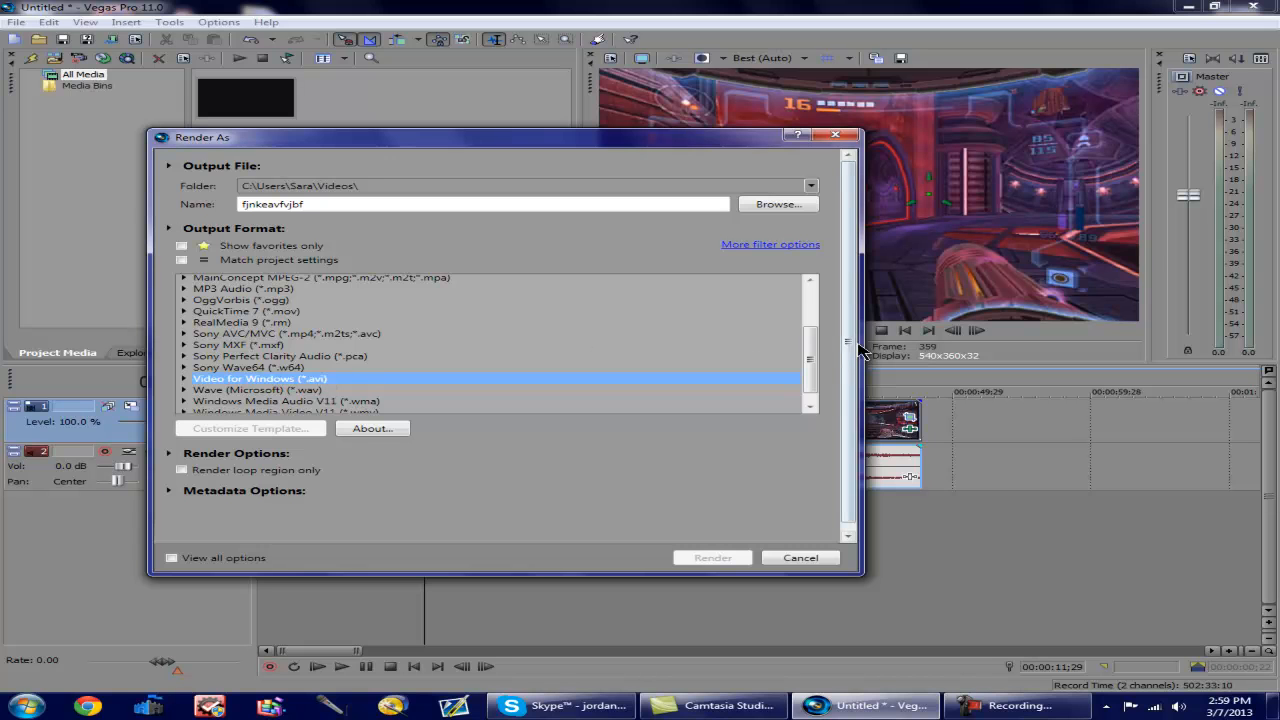
drag(811, 350, 813, 368)
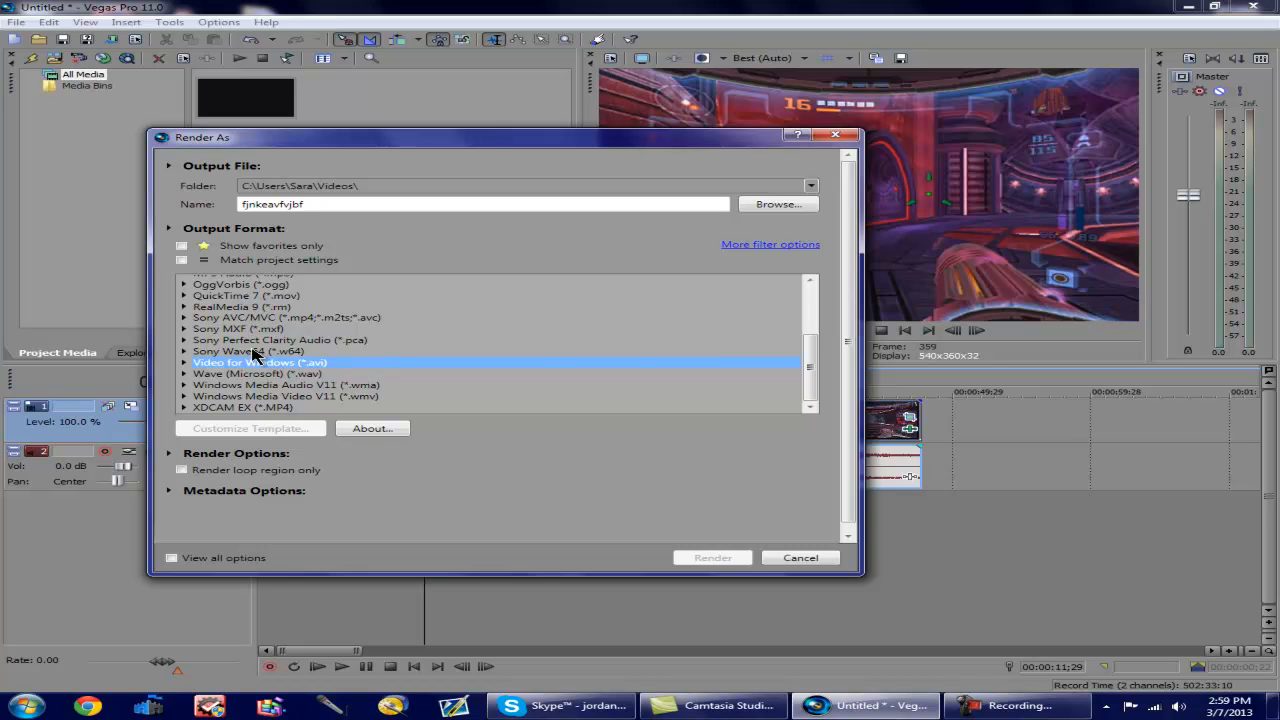
- Choose the 5 Mbps HD 720-25p Video template under Windows Media Video V11 (*.wmv) as the output format
click(188, 397)
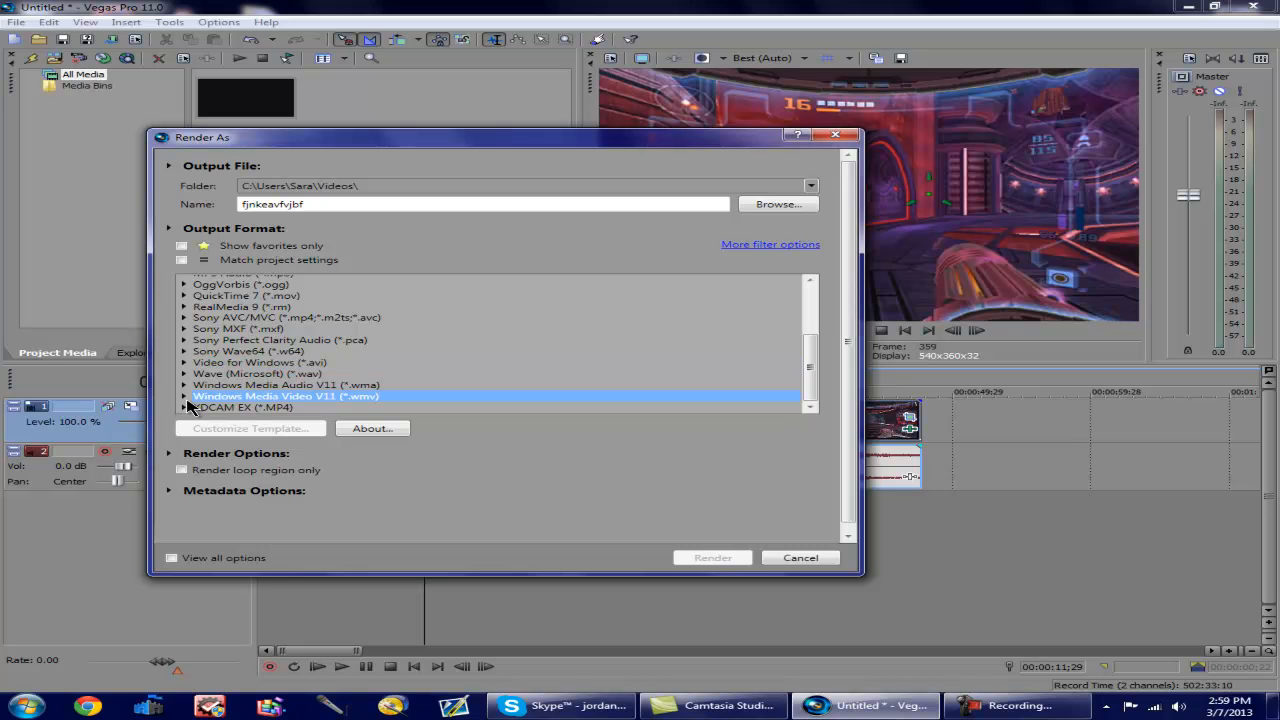
click(184, 397)
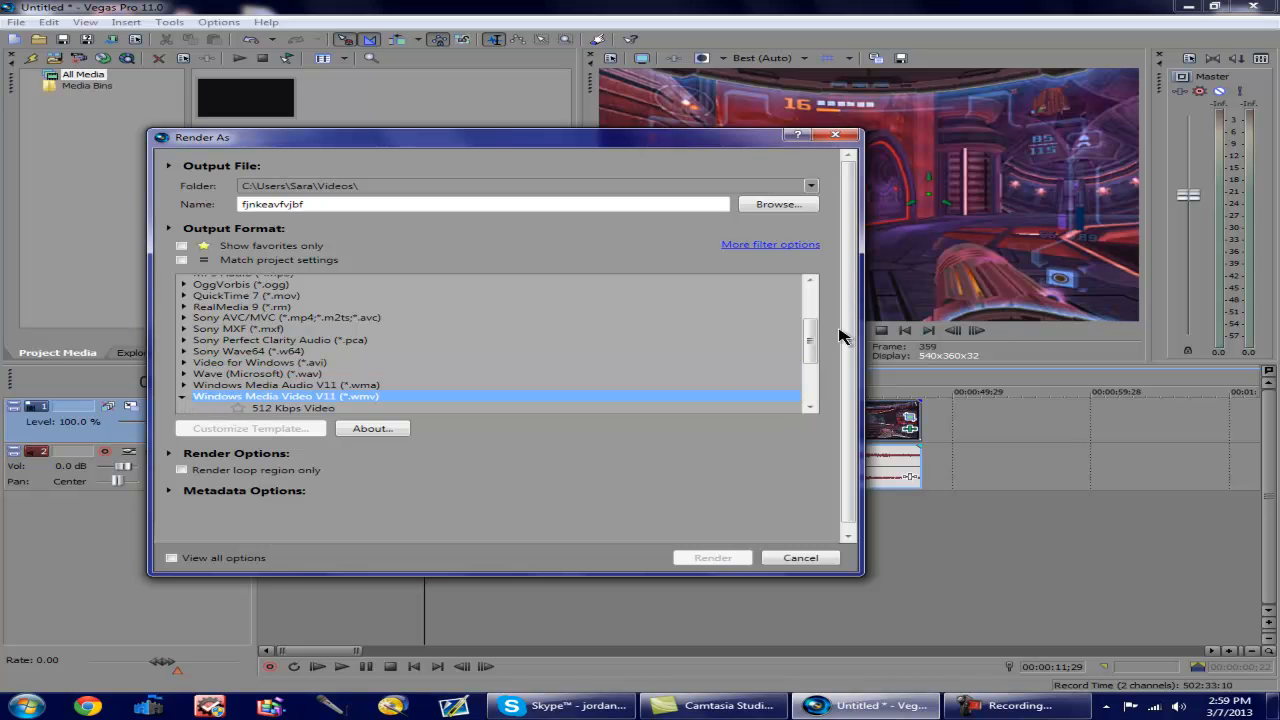
drag(806, 337, 814, 382)
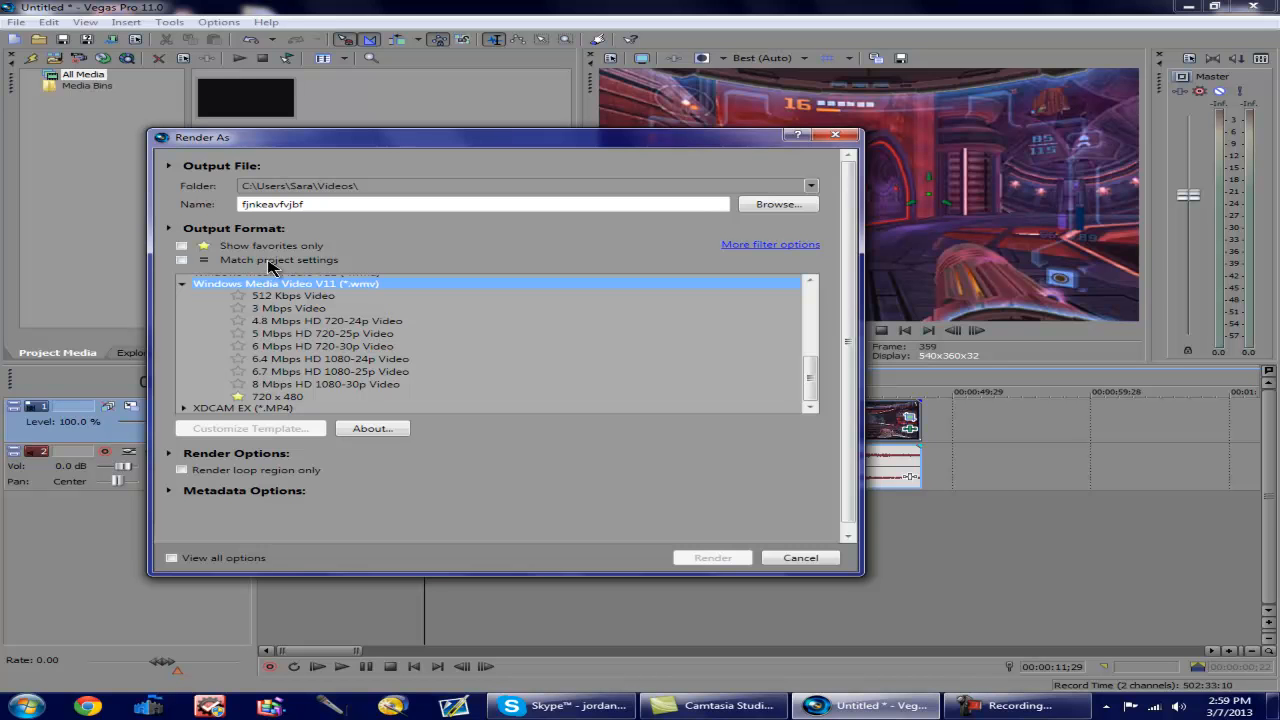
right_click(270, 341)
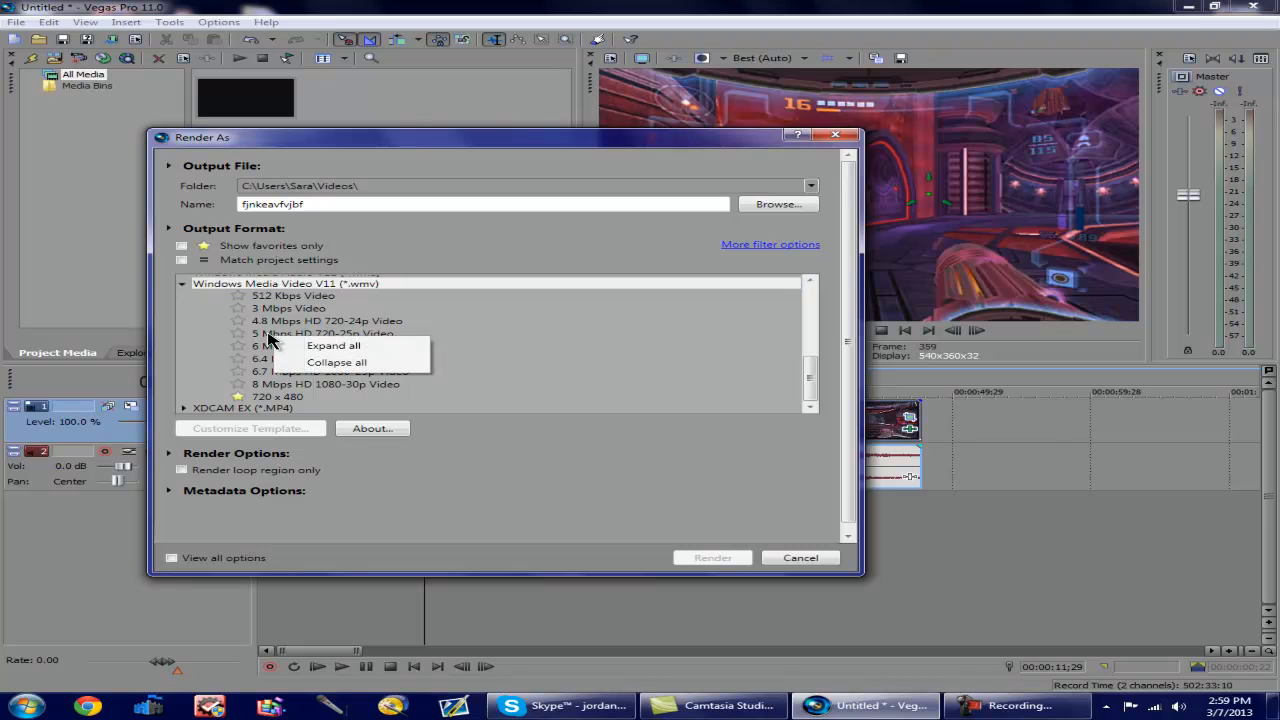
click(267, 335)
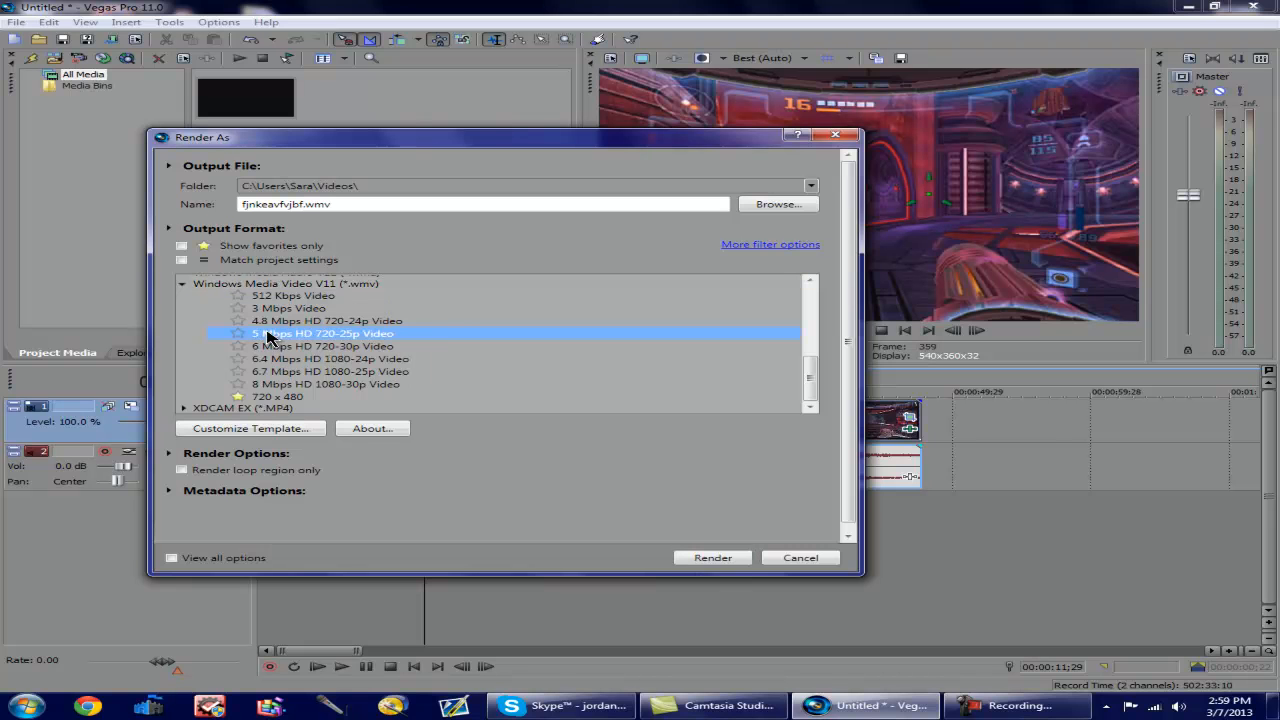
- Customize the selected render template and name it 720 x 480
click(263, 433)
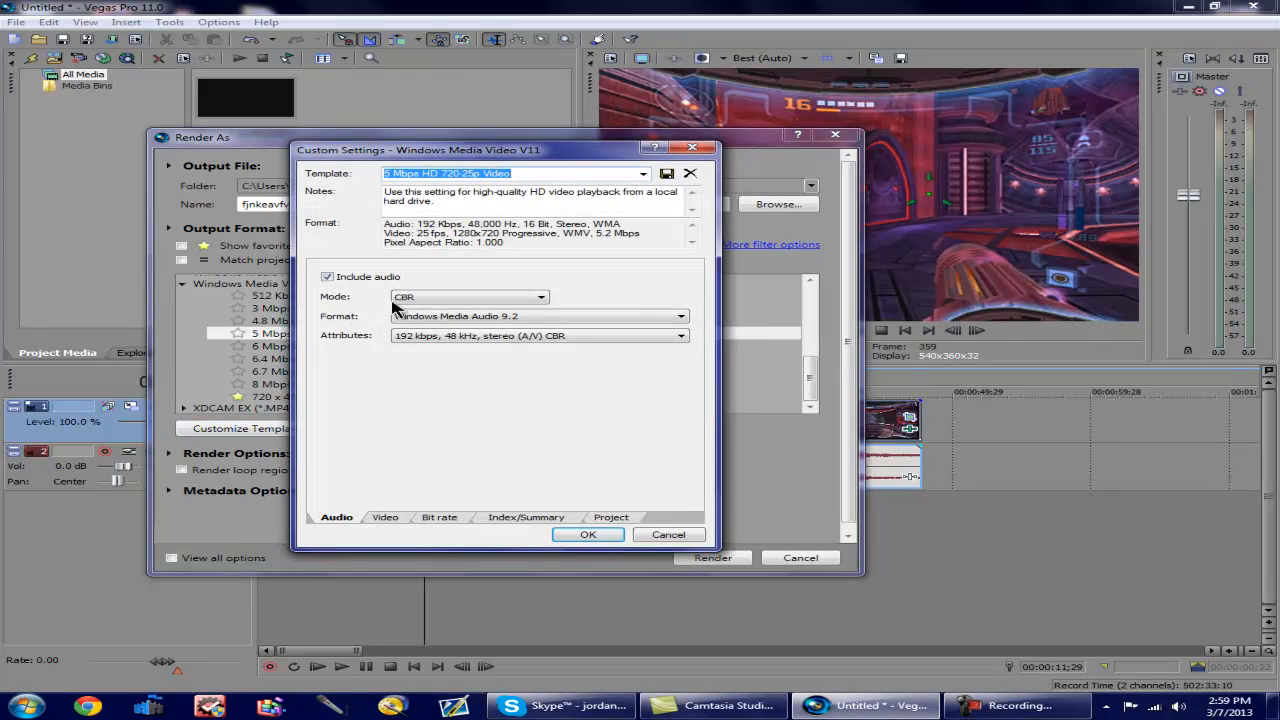
click(642, 175)
click(642, 176)
click(642, 176)
click(642, 176)
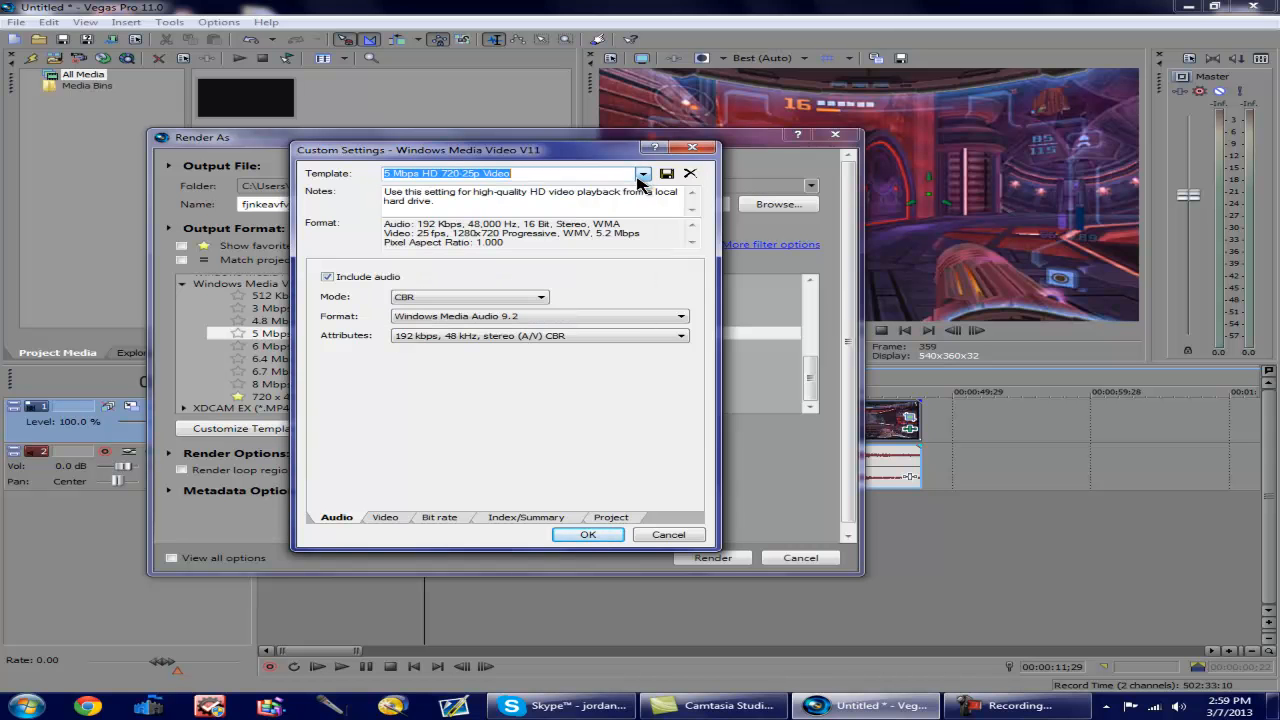
text(720)
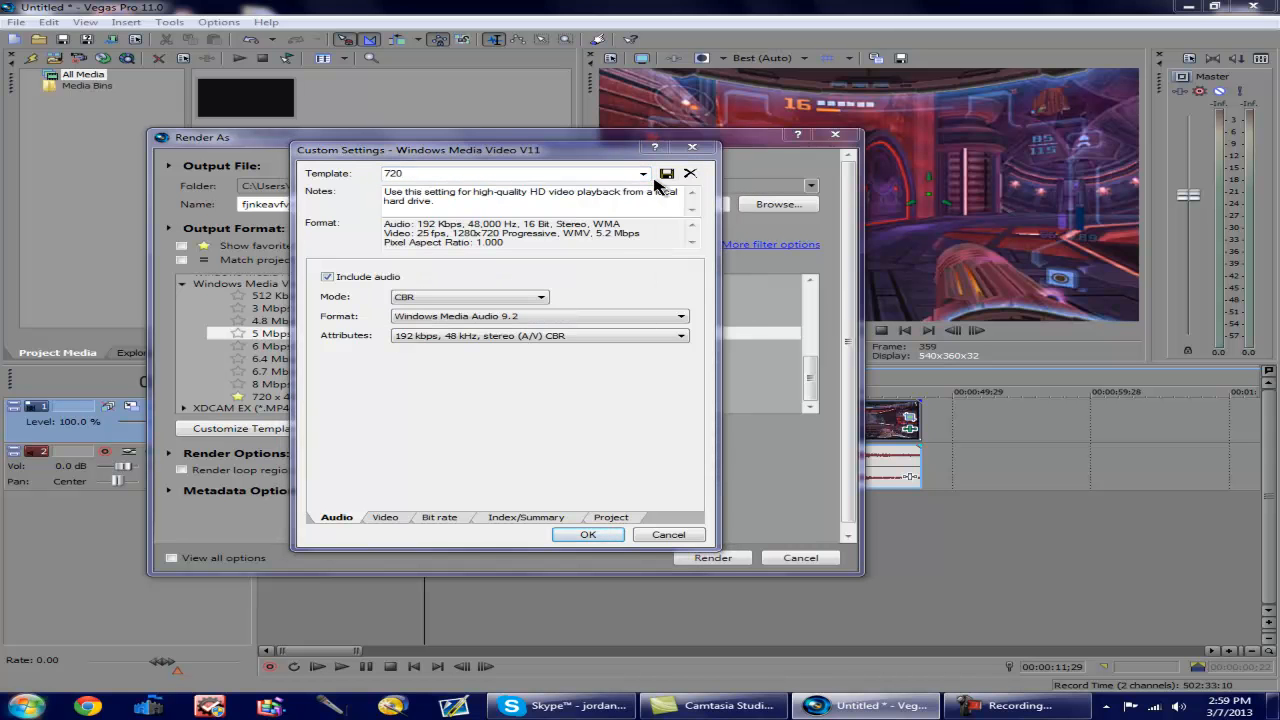
key(super)
click(625, 176)
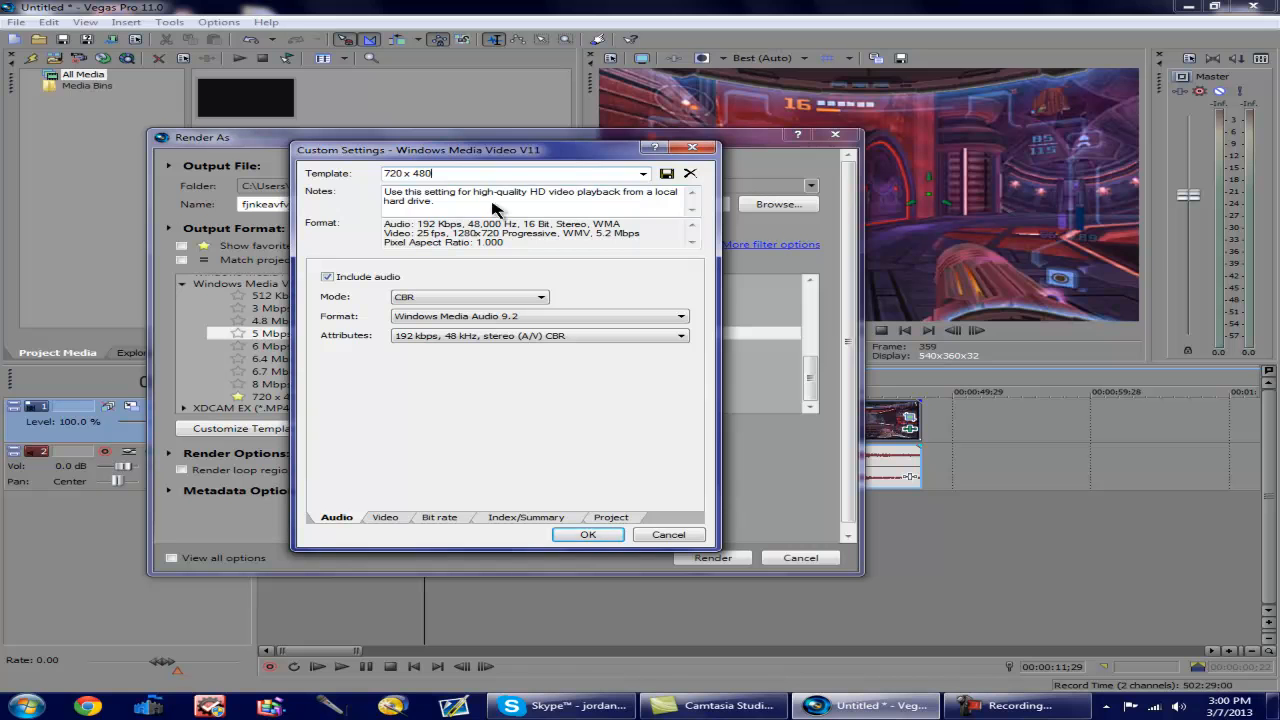
click(644, 176)
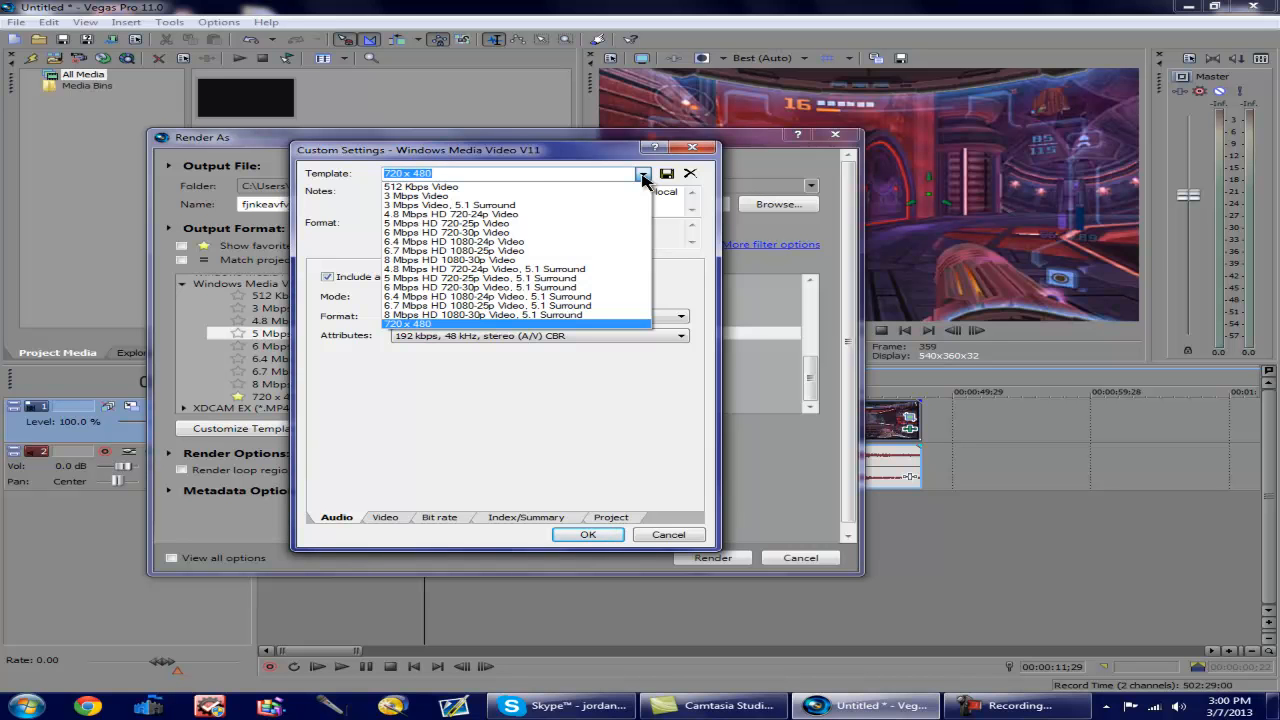
click(644, 176)
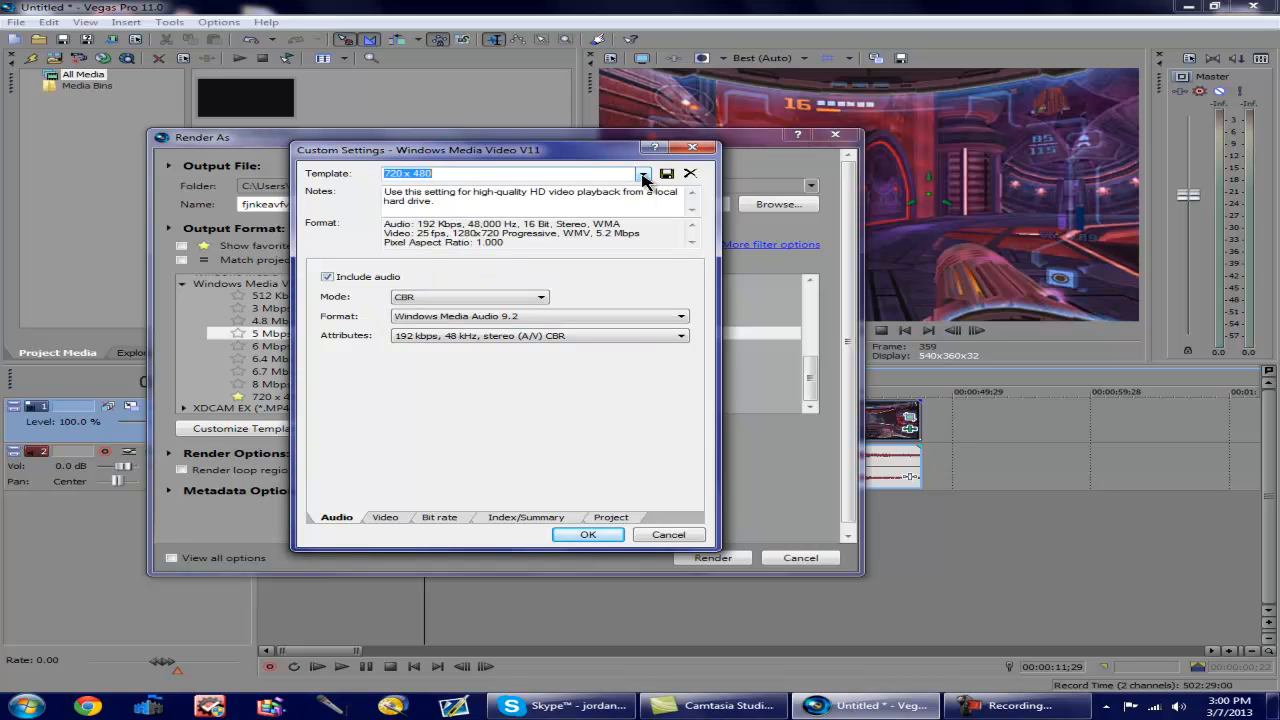
click(414, 177)
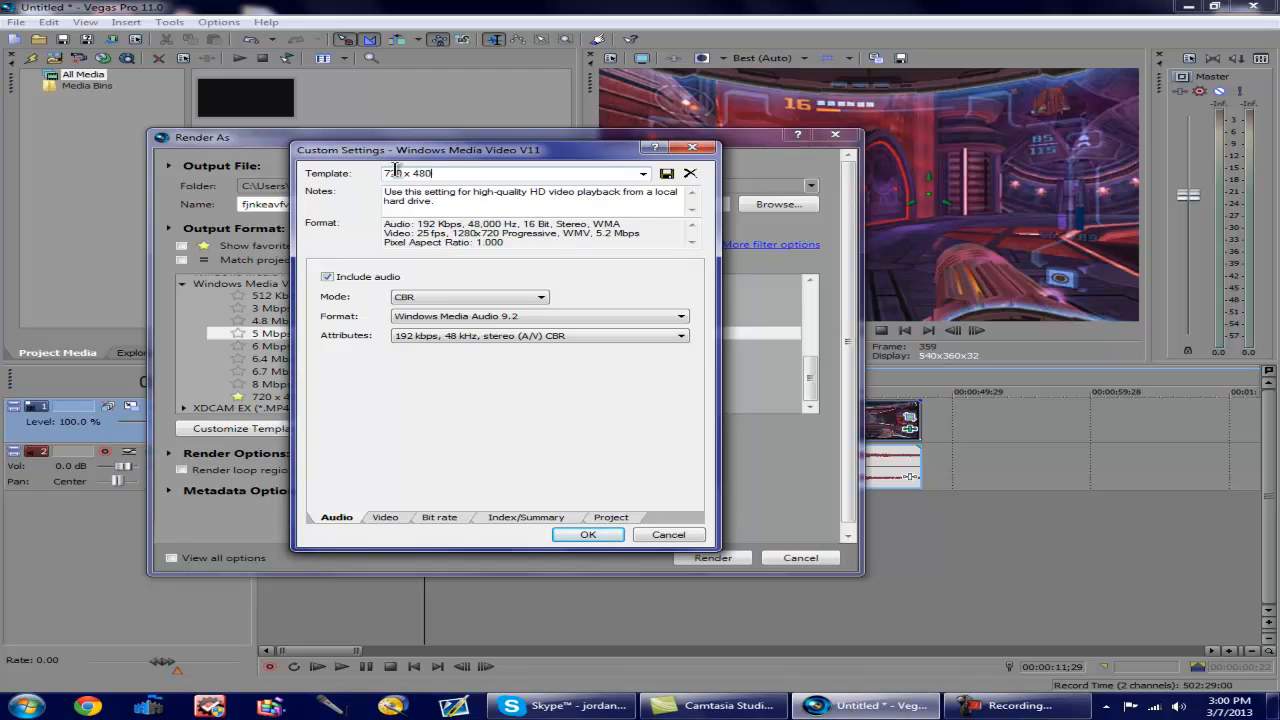
- Set the template's video smoothness to 100 (Sharpest) and its frame rate to 29.970 (NTSC)
click(385, 518)
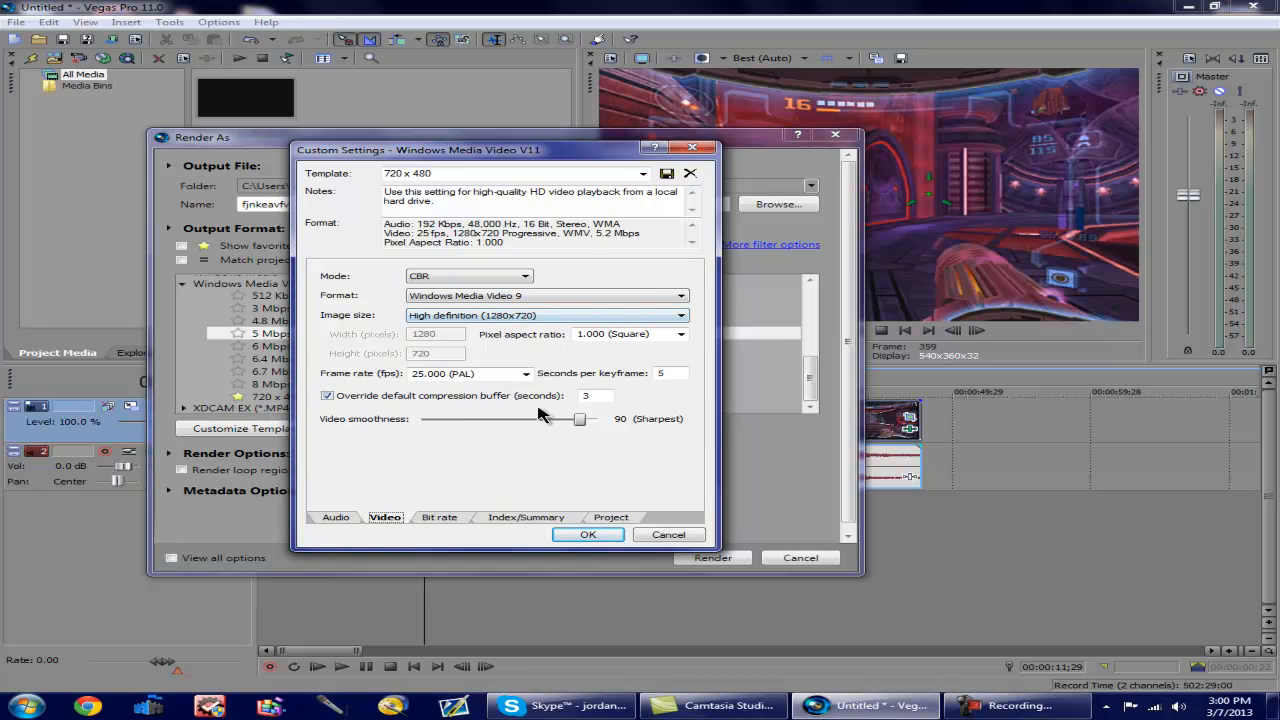
drag(582, 422, 598, 421)
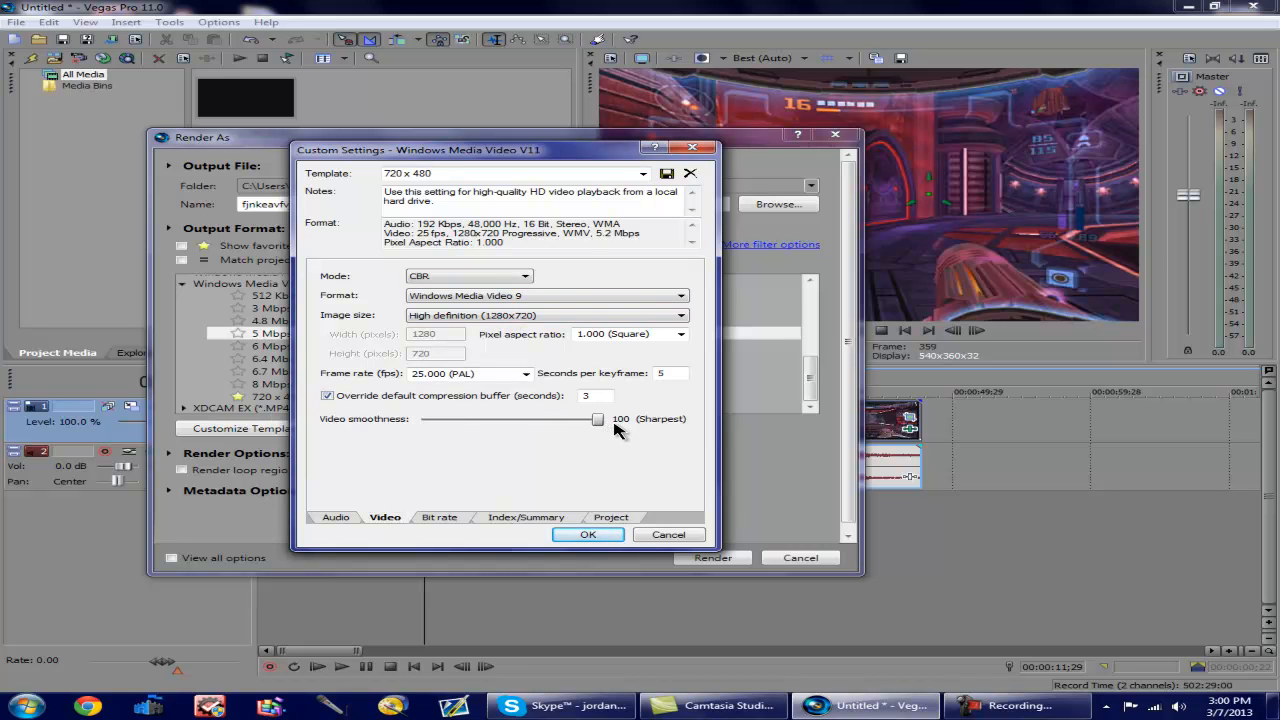
click(525, 374)
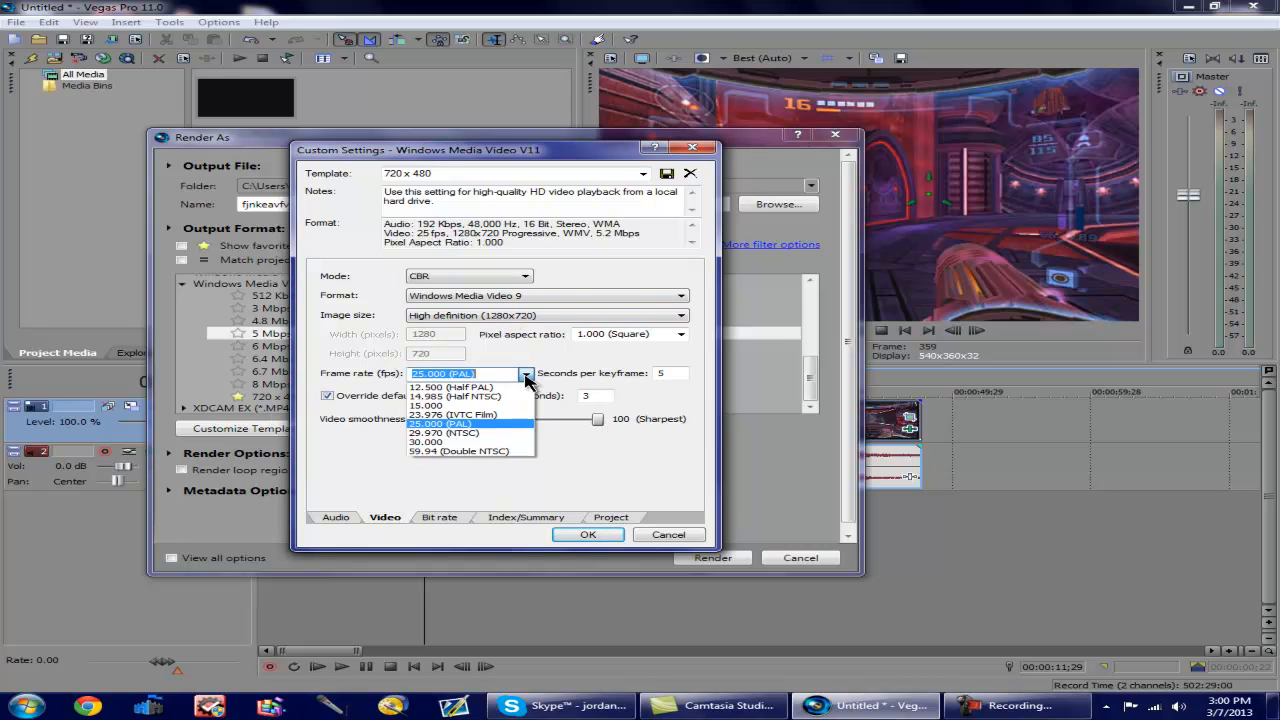
click(477, 433)
click(525, 374)
click(478, 435)
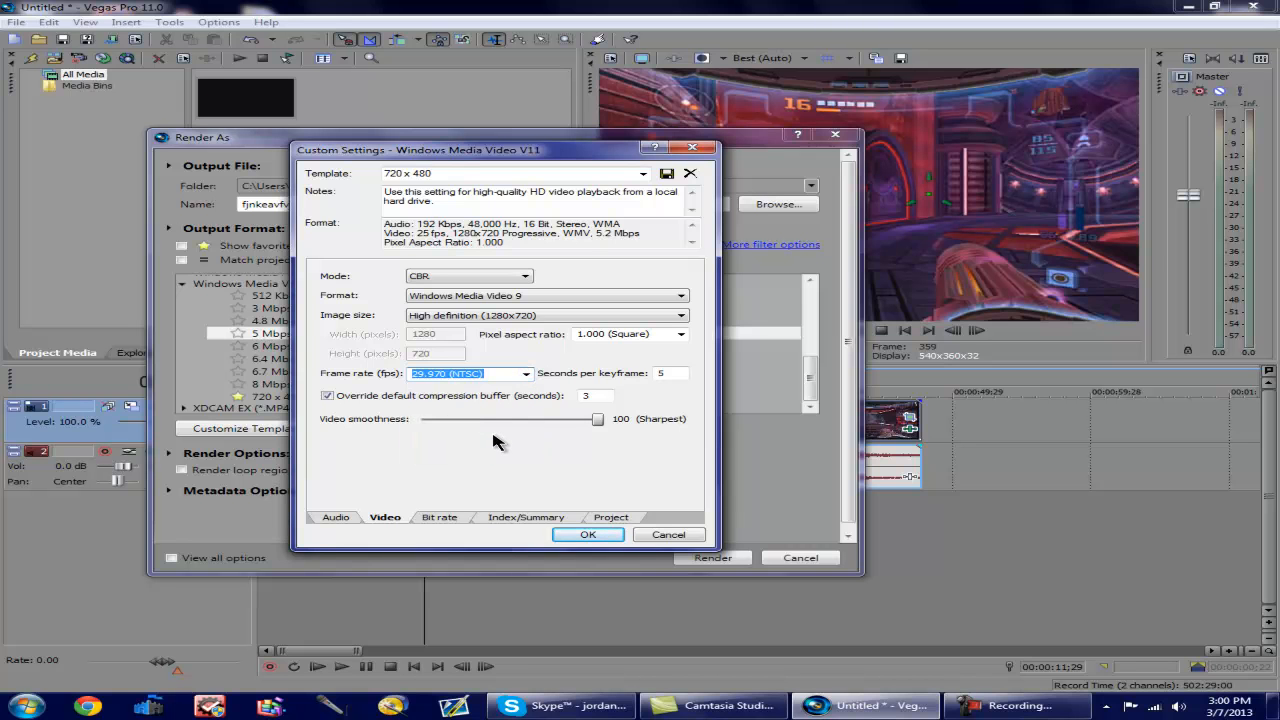
click(526, 375)
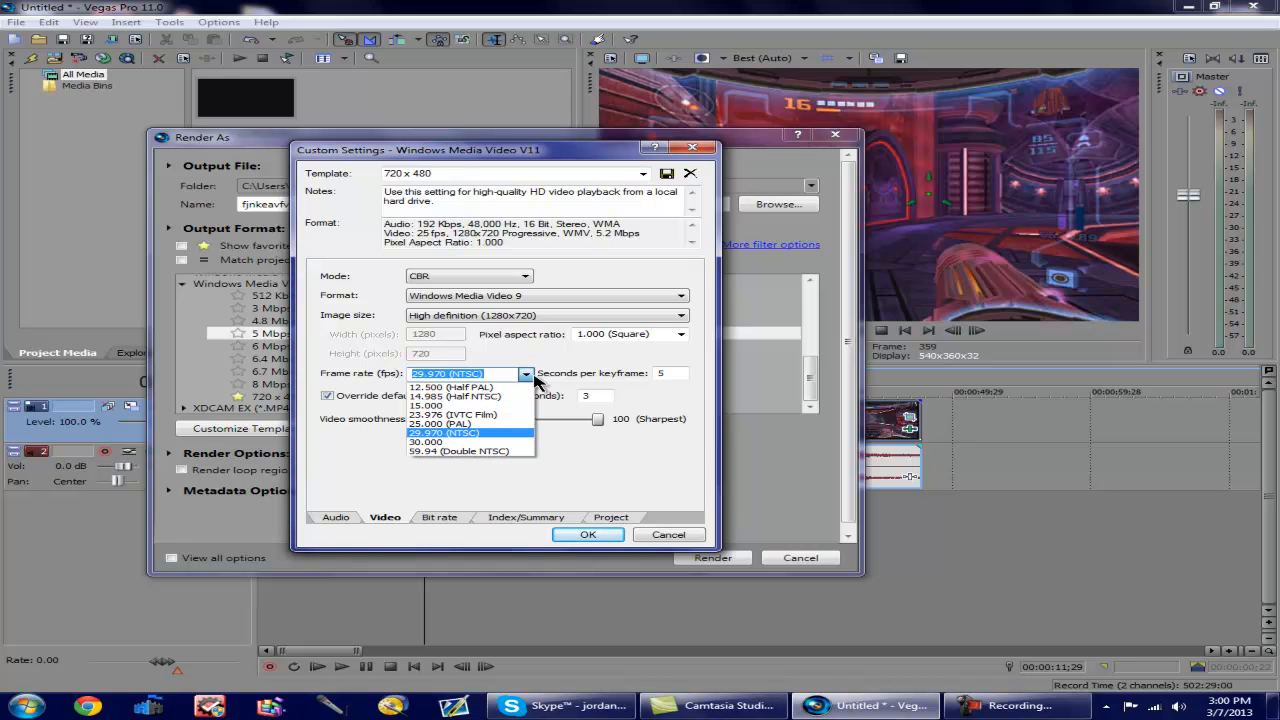
click(534, 377)
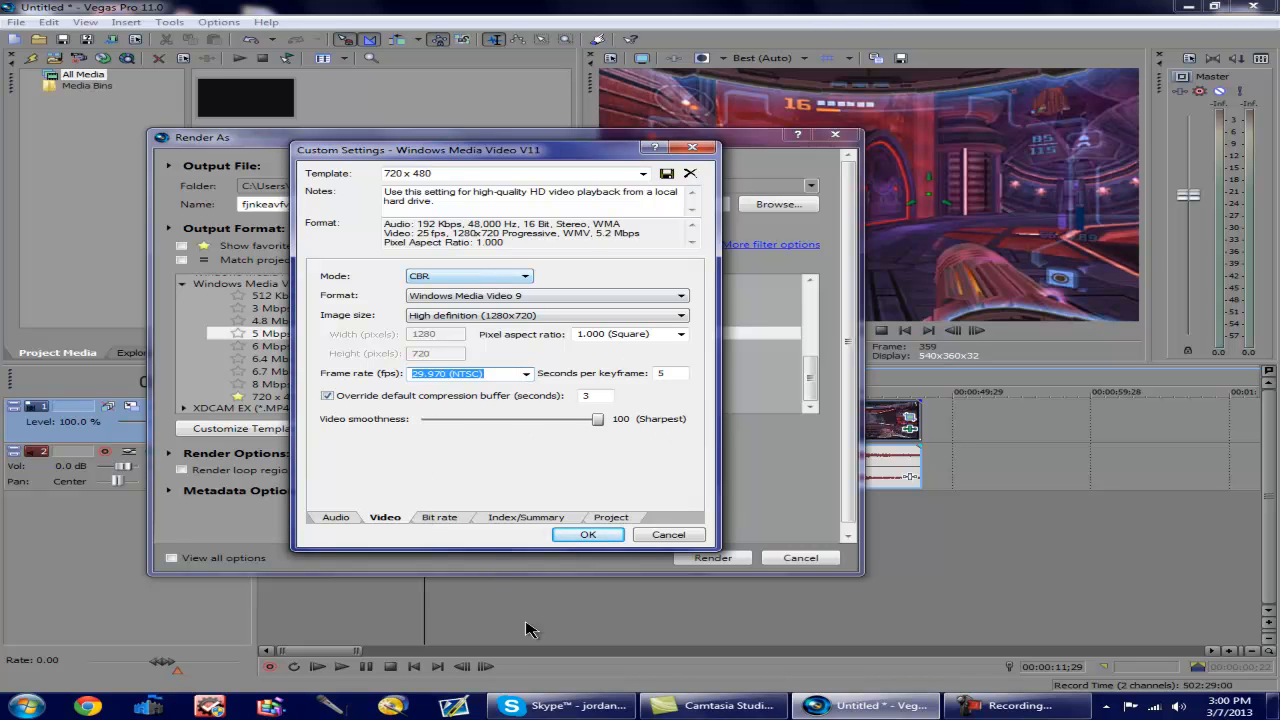
- Check the template's bit rate and index/summary settings, and set the video rendering quality to Best
click(438, 520)
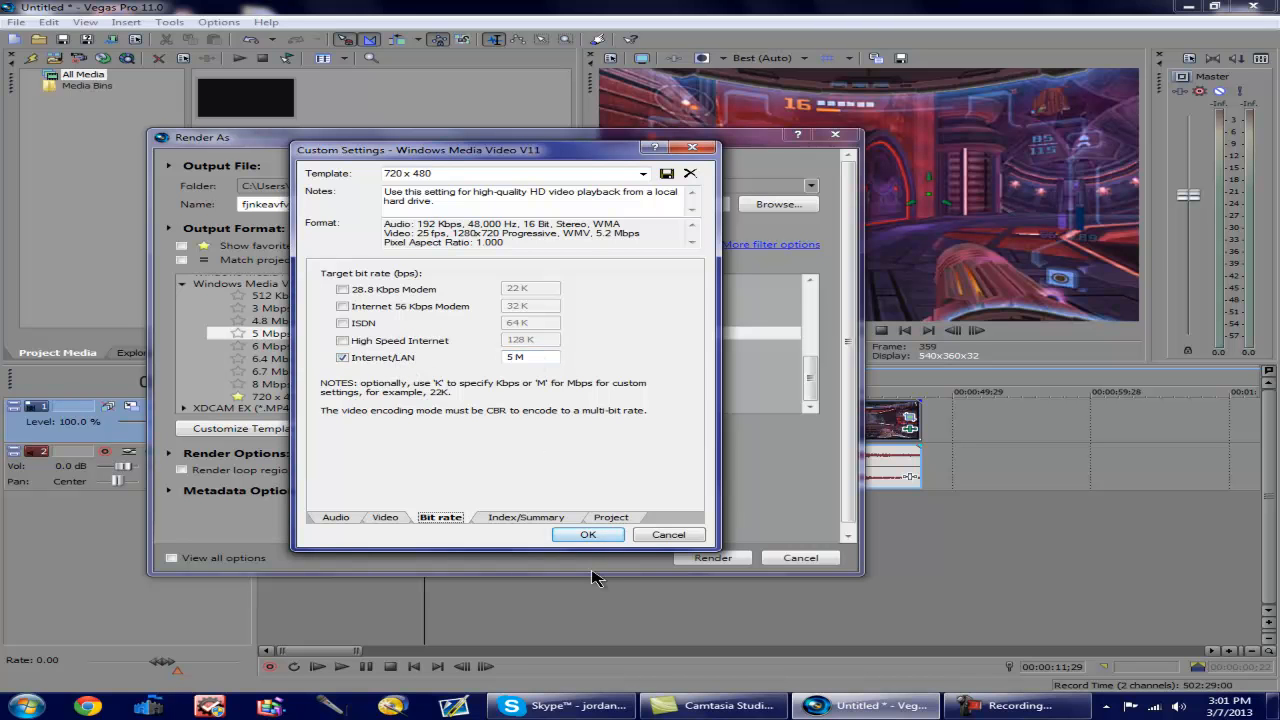
click(524, 520)
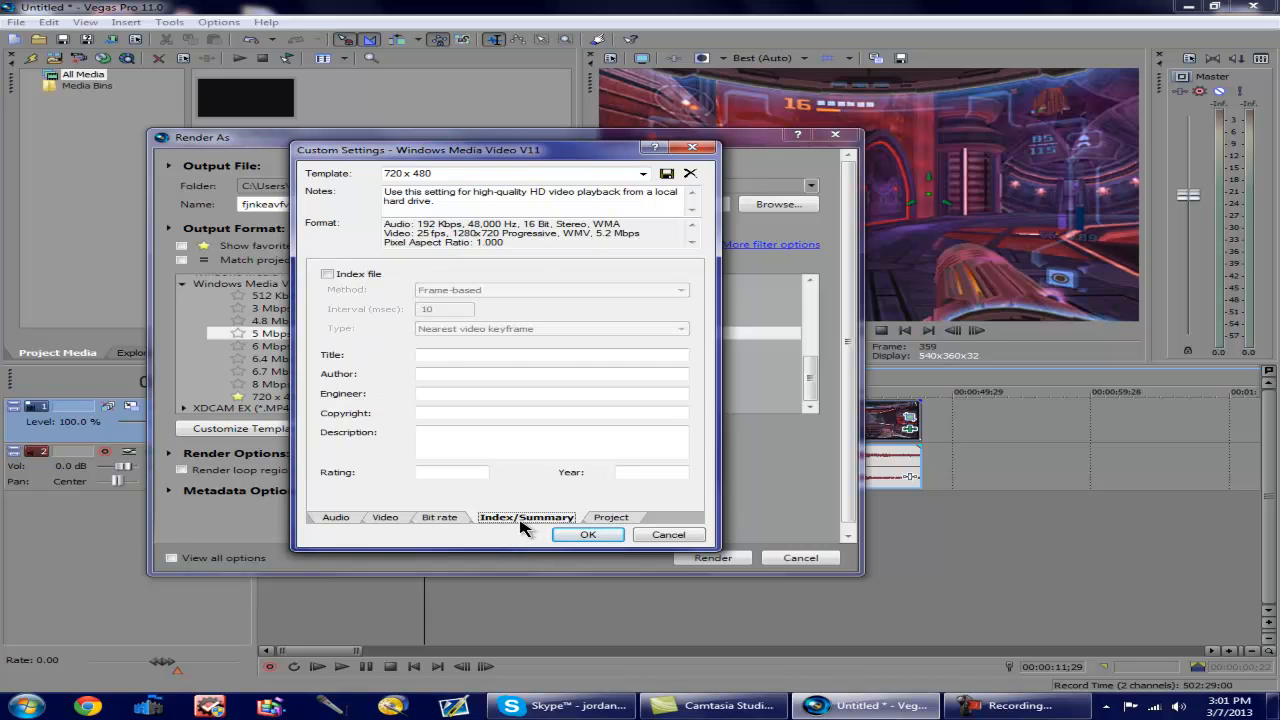
click(603, 518)
click(522, 275)
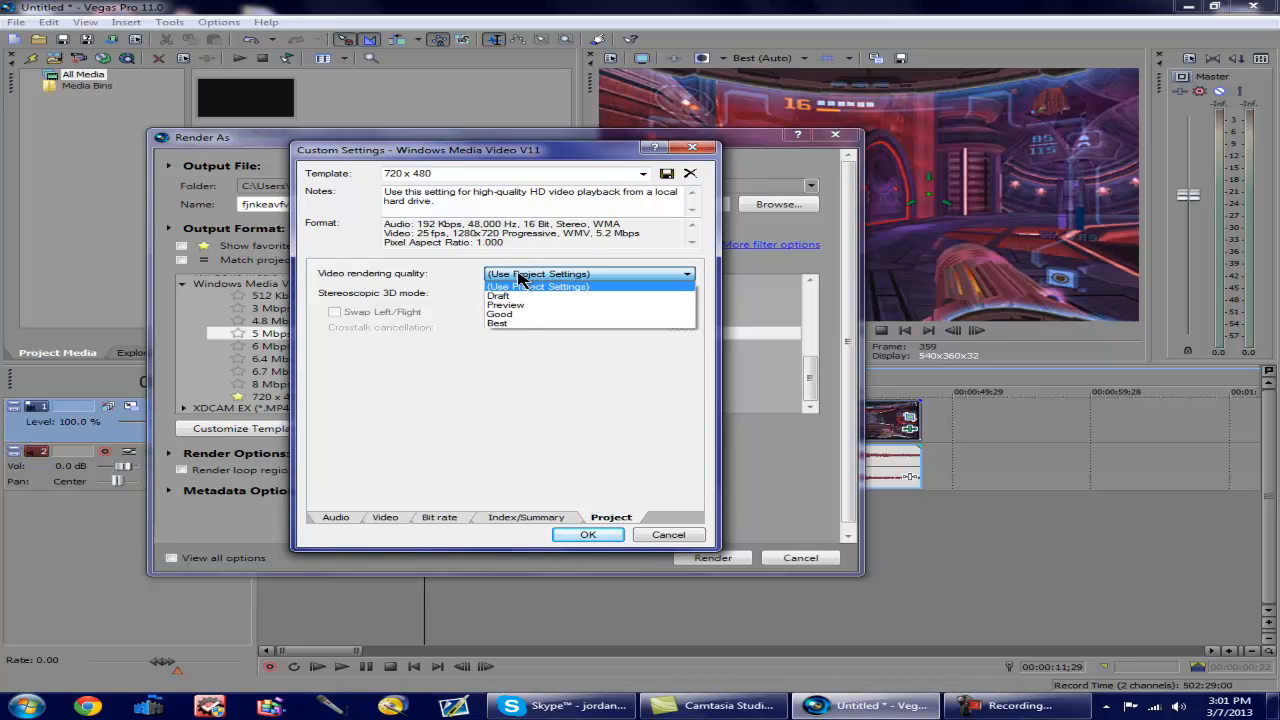
click(537, 325)
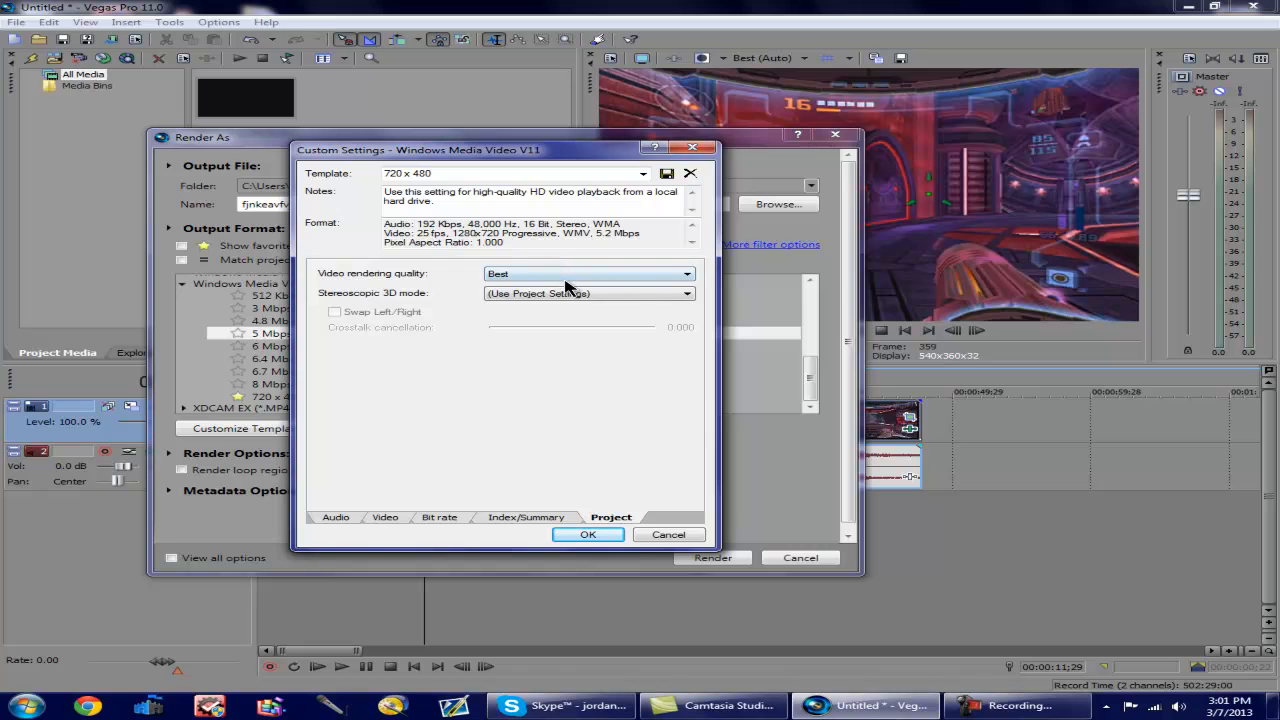
- Review the template's audio attribute options without changing them, and return to its video settings
click(336, 518)
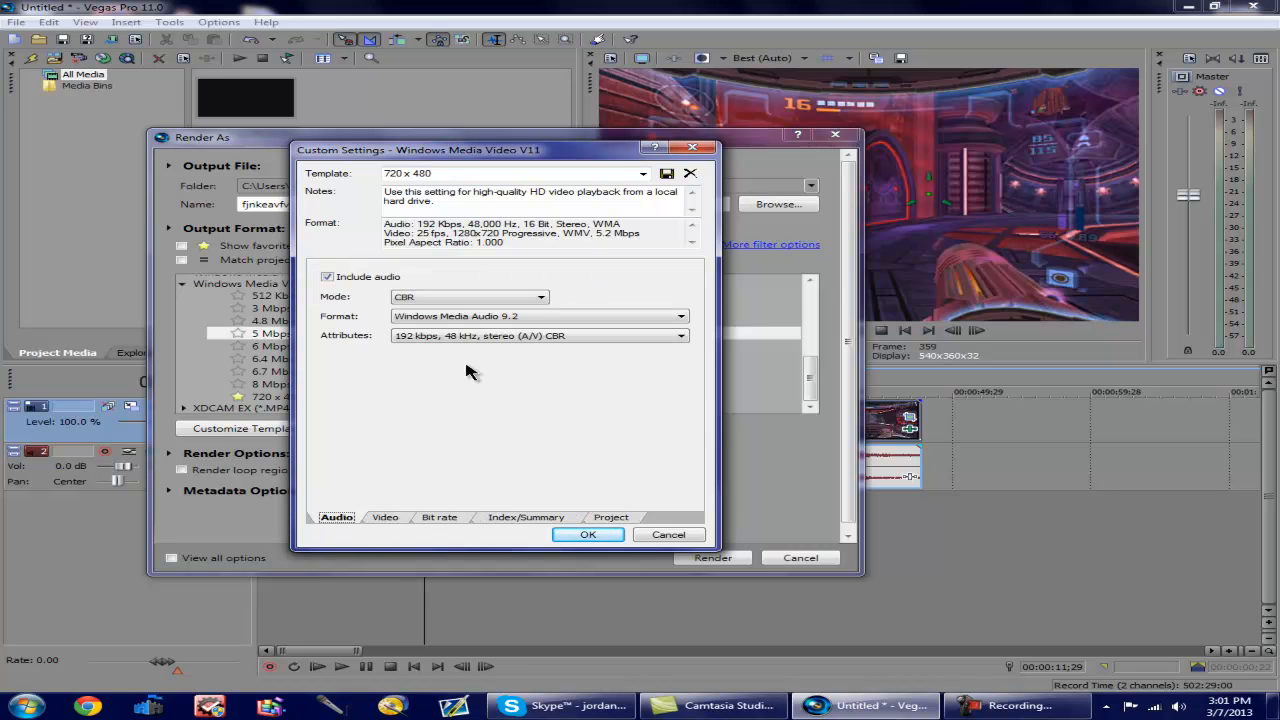
click(490, 336)
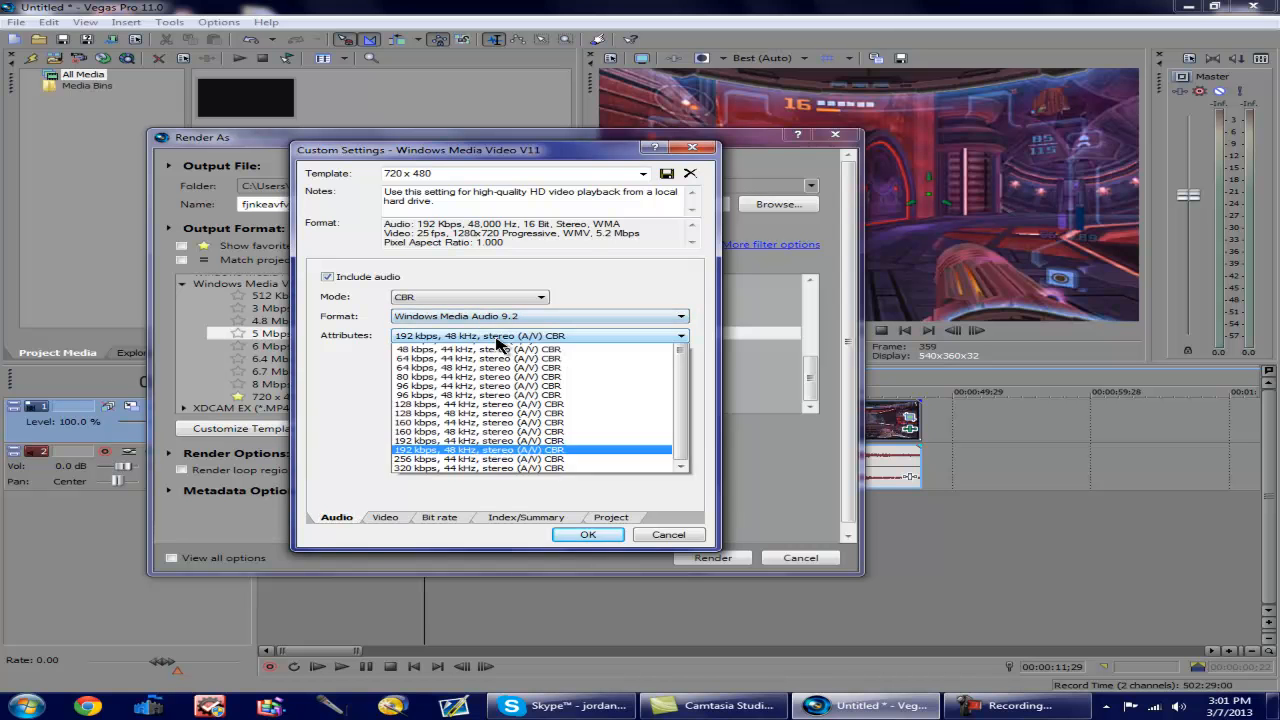
click(420, 491)
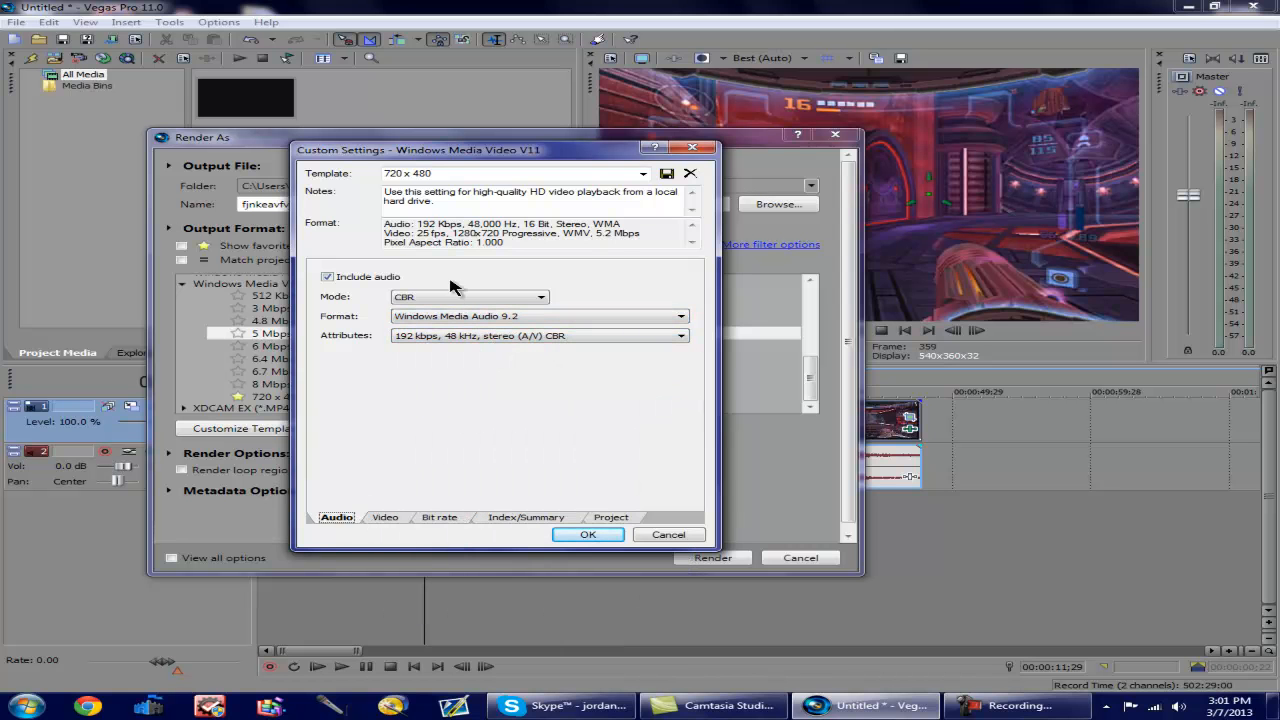
click(388, 519)
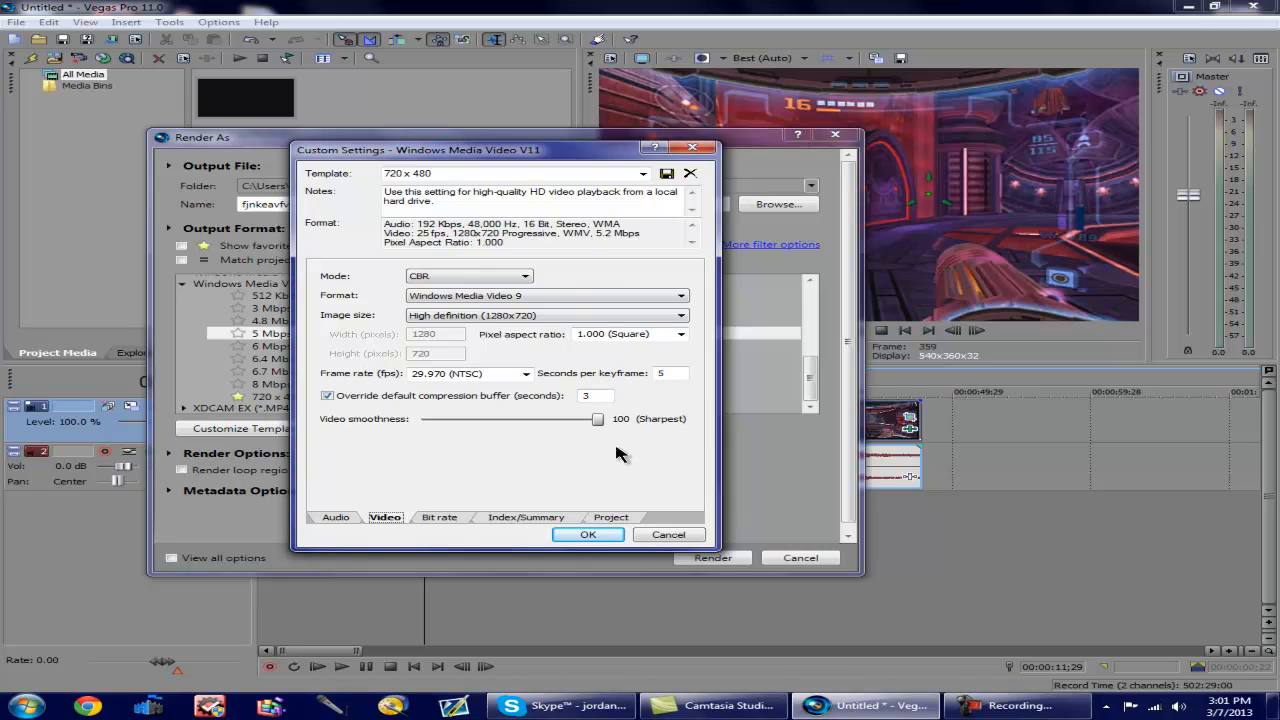
- Apply the template's custom settings, select the favorite 720 x 480 template, and leave the render dialog without rendering
click(585, 535)
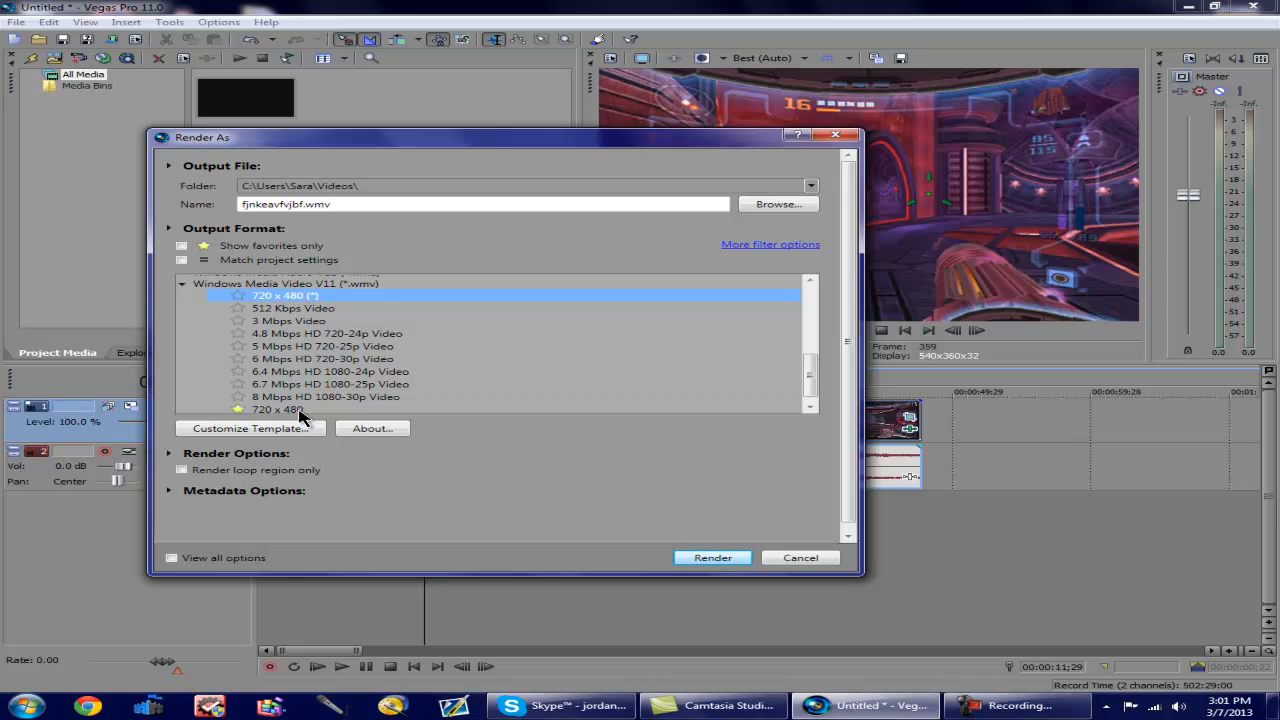
click(280, 409)
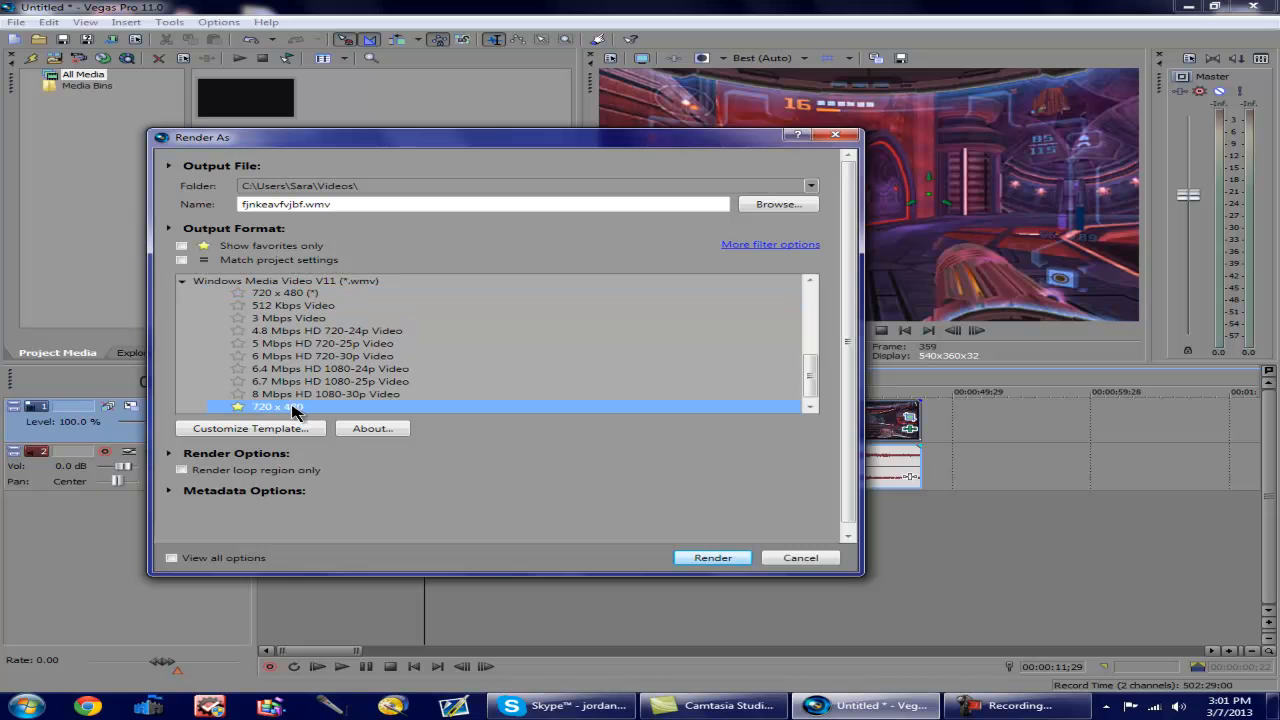
click(255, 293)
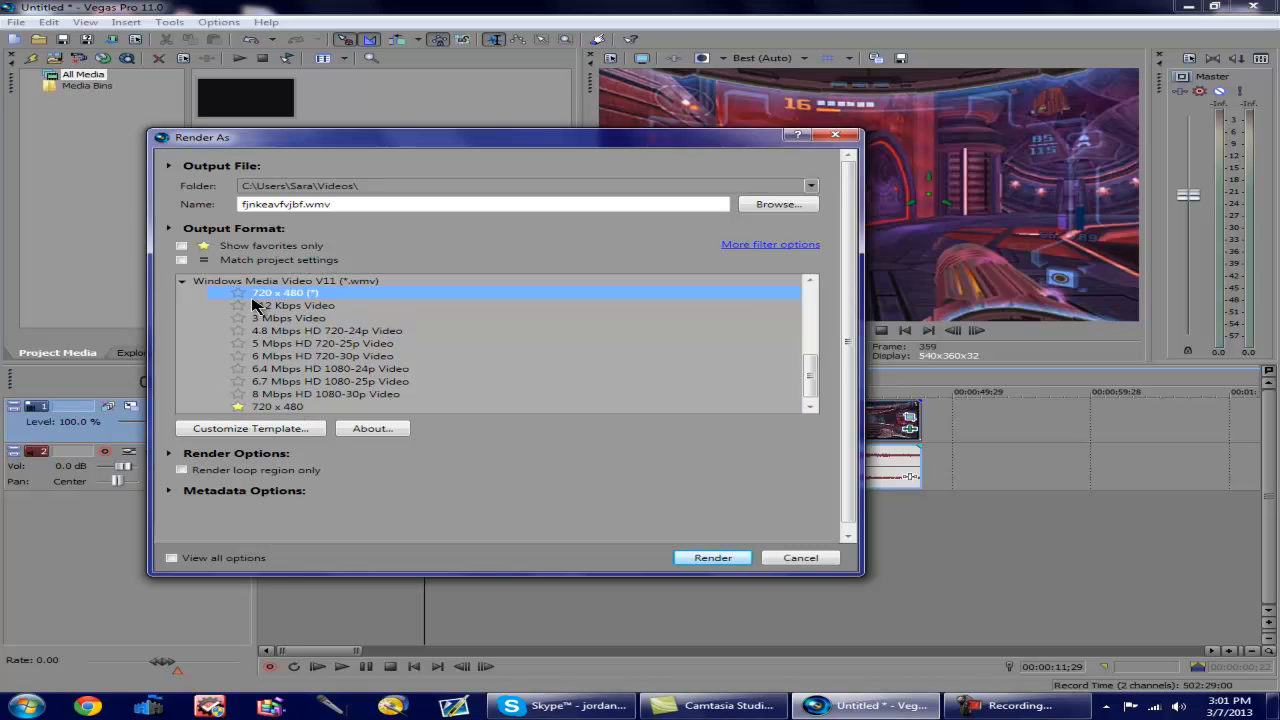
click(277, 409)
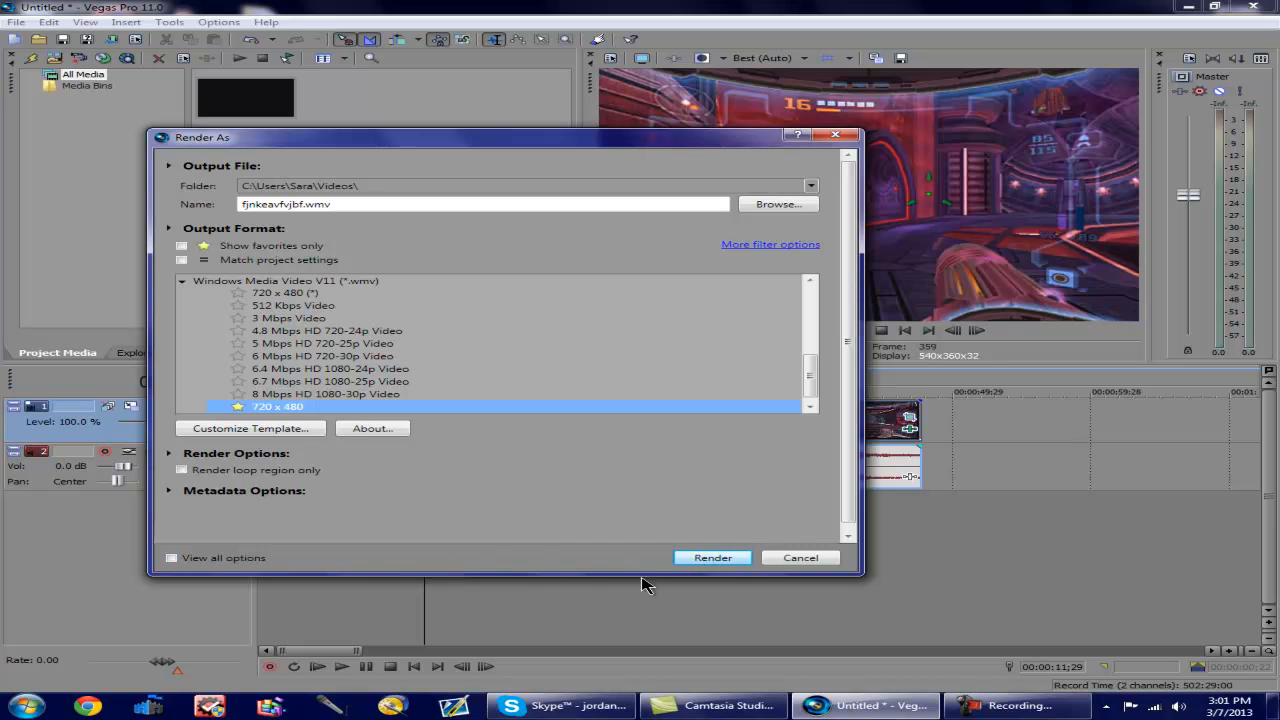
click(511, 448)
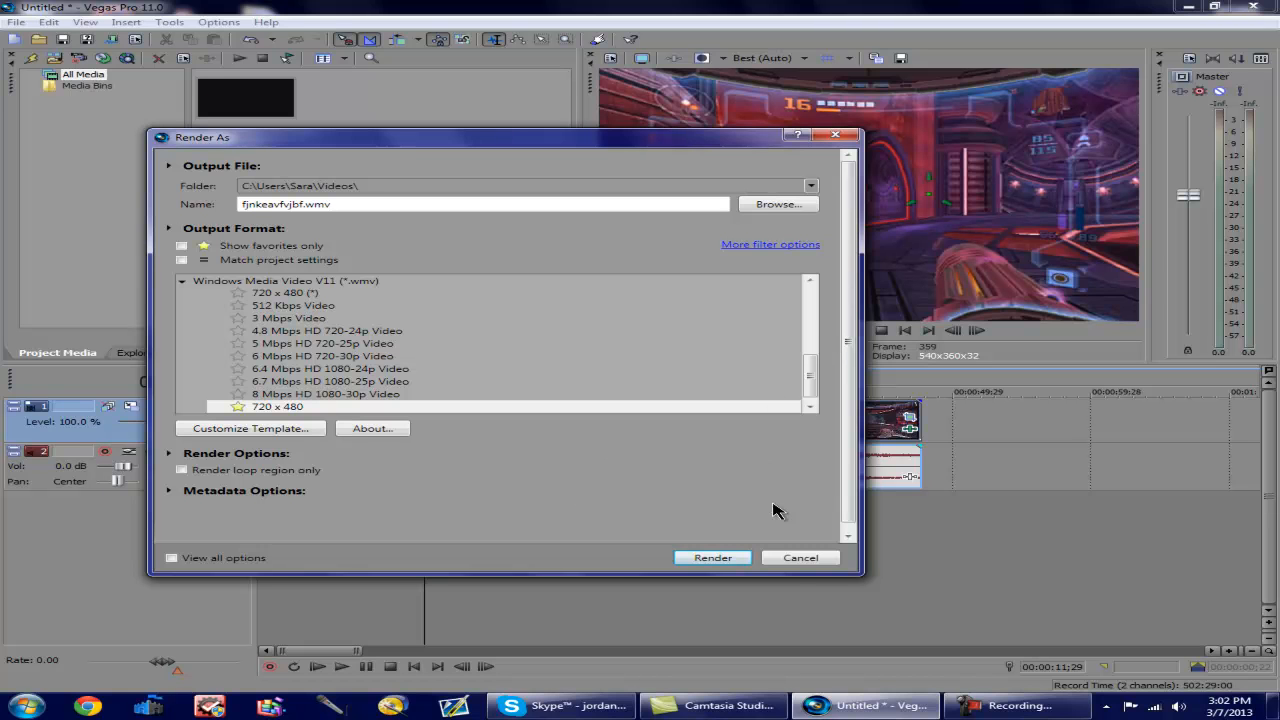
click(791, 560)
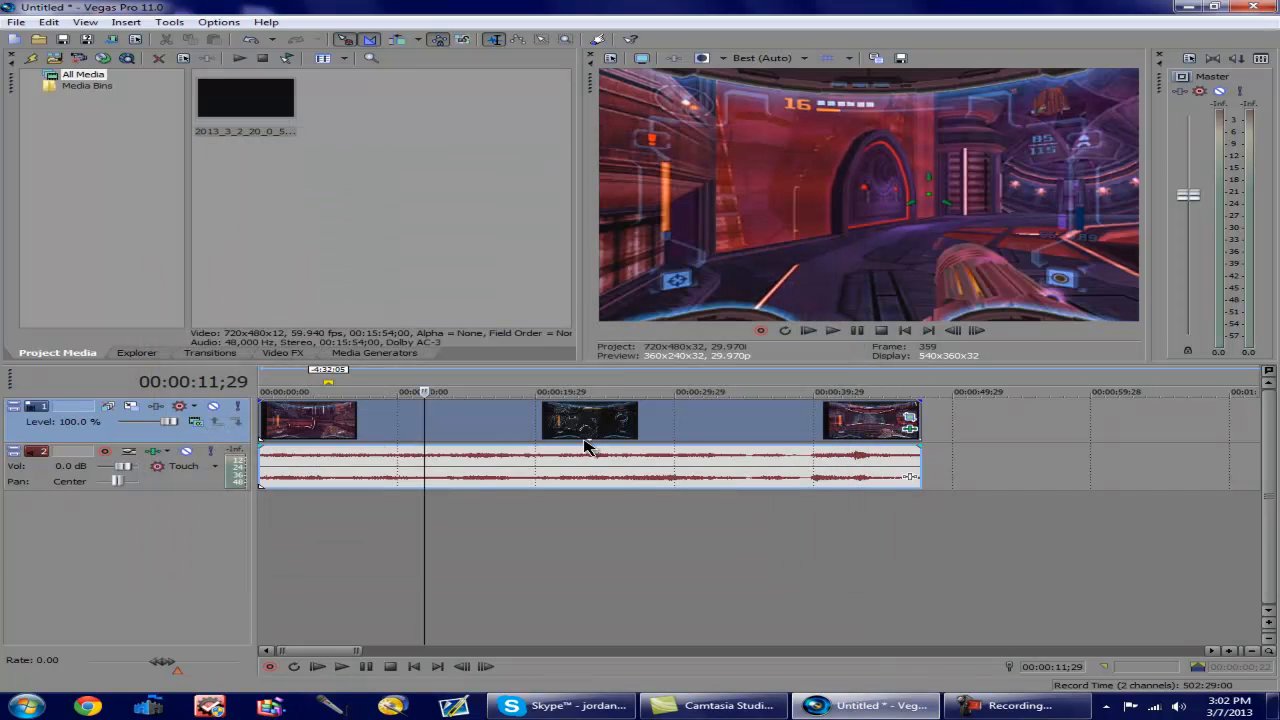
- Preview frames of the edited gameplay clip at several points along the timeline
click(585, 442)
click(706, 432)
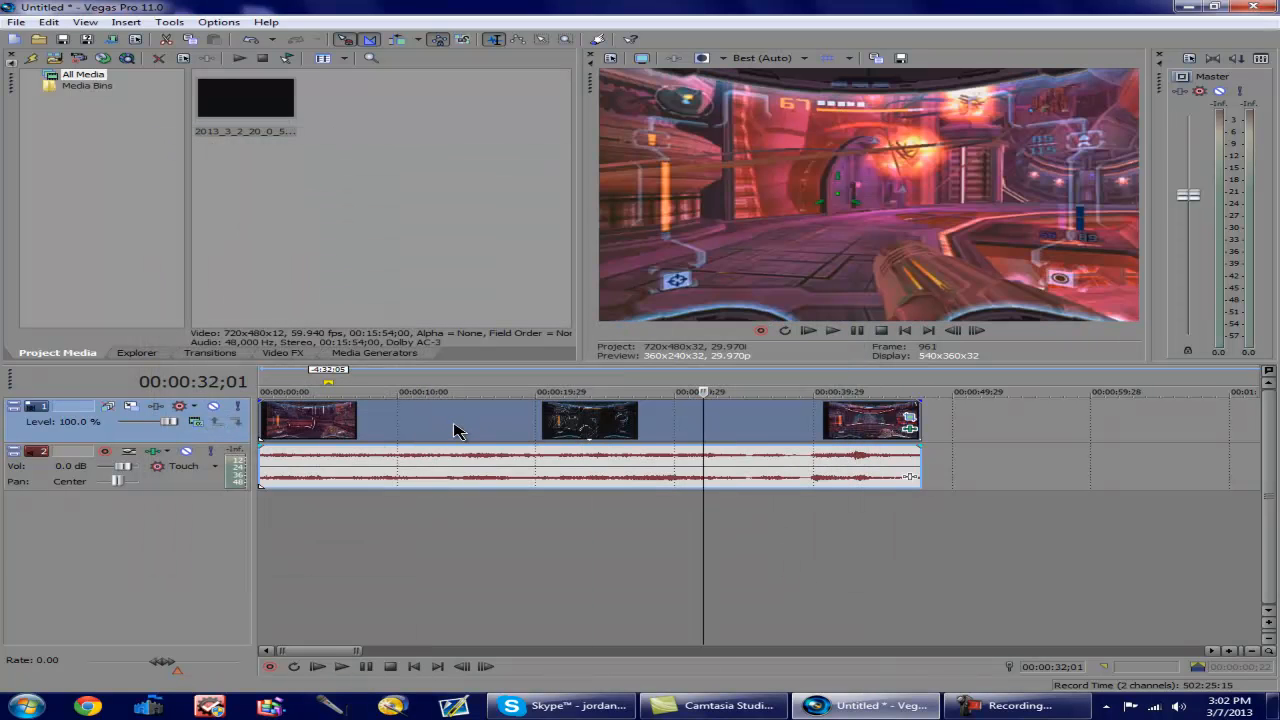
click(457, 425)
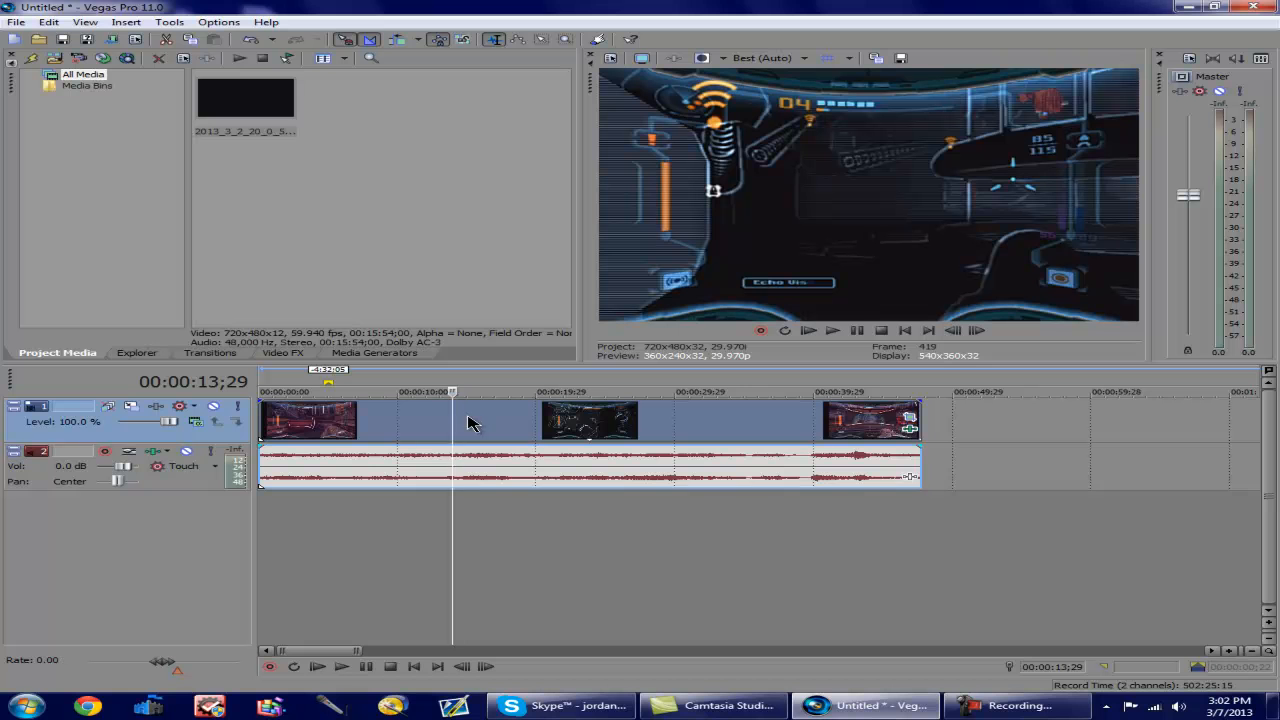
click(610, 430)
click(415, 450)
click(300, 440)
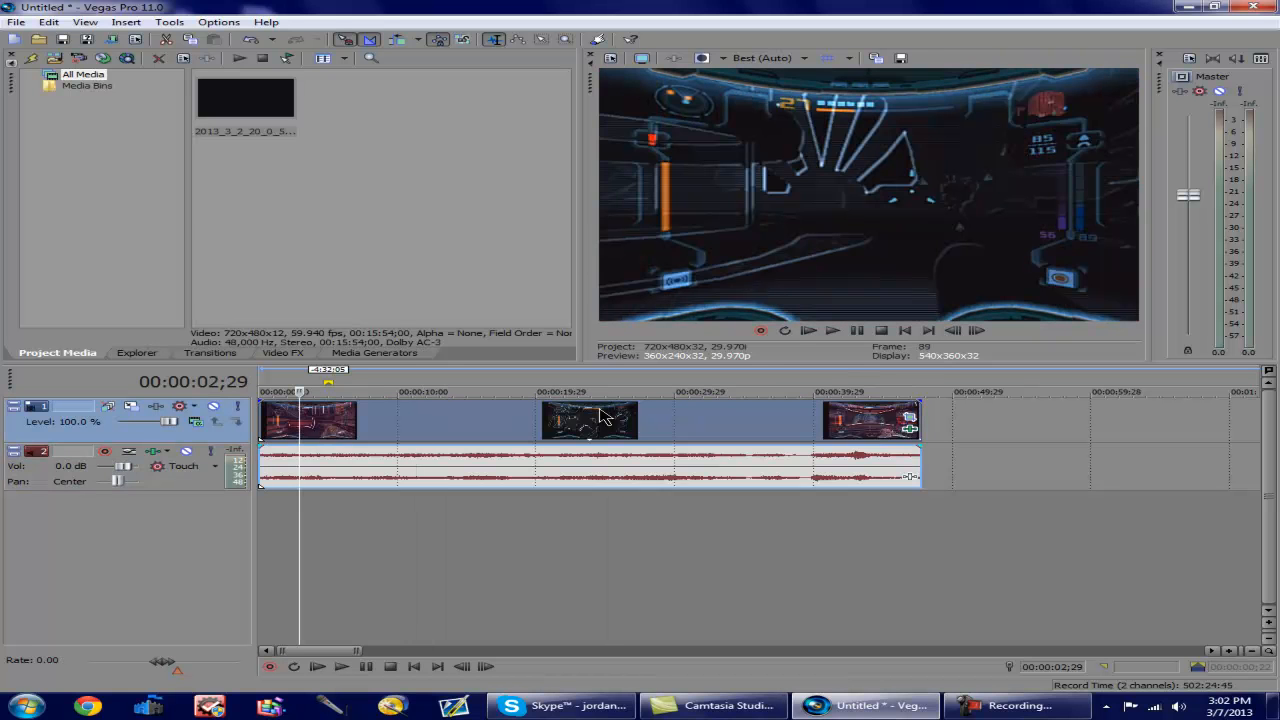
click(663, 428)
click(1010, 705)
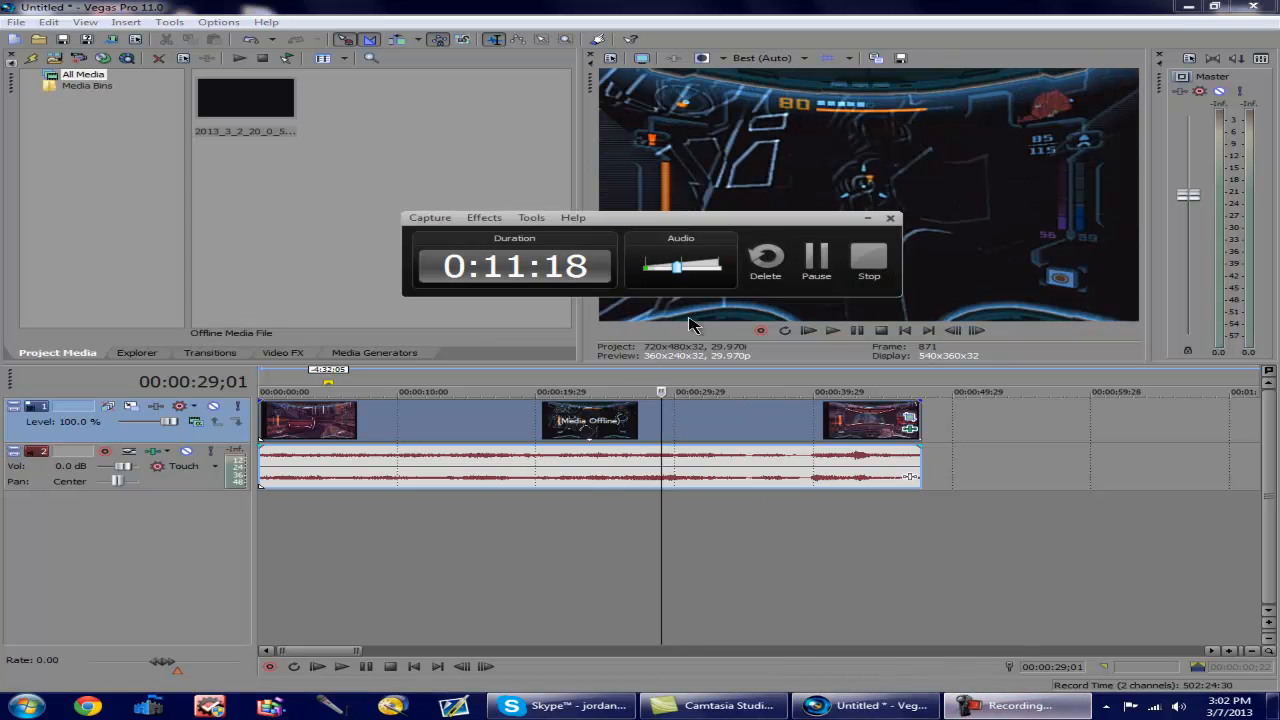
click(867, 217)
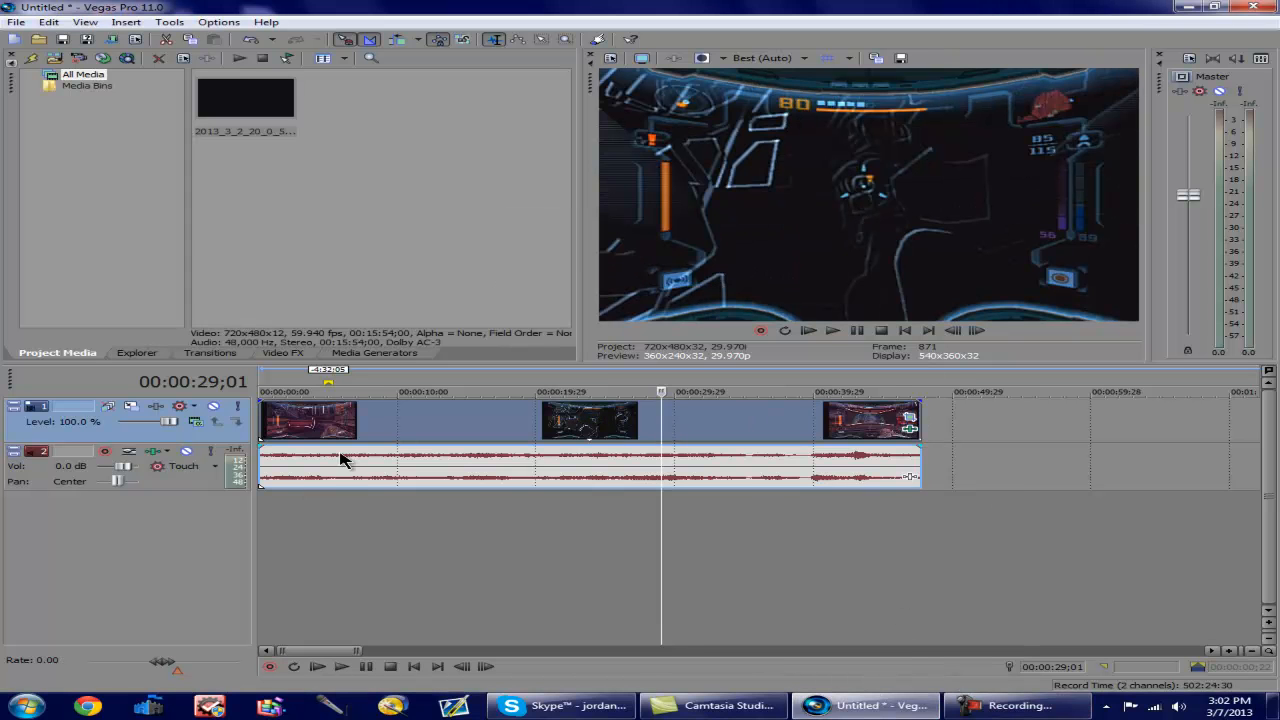
click(218, 356)
click(137, 355)
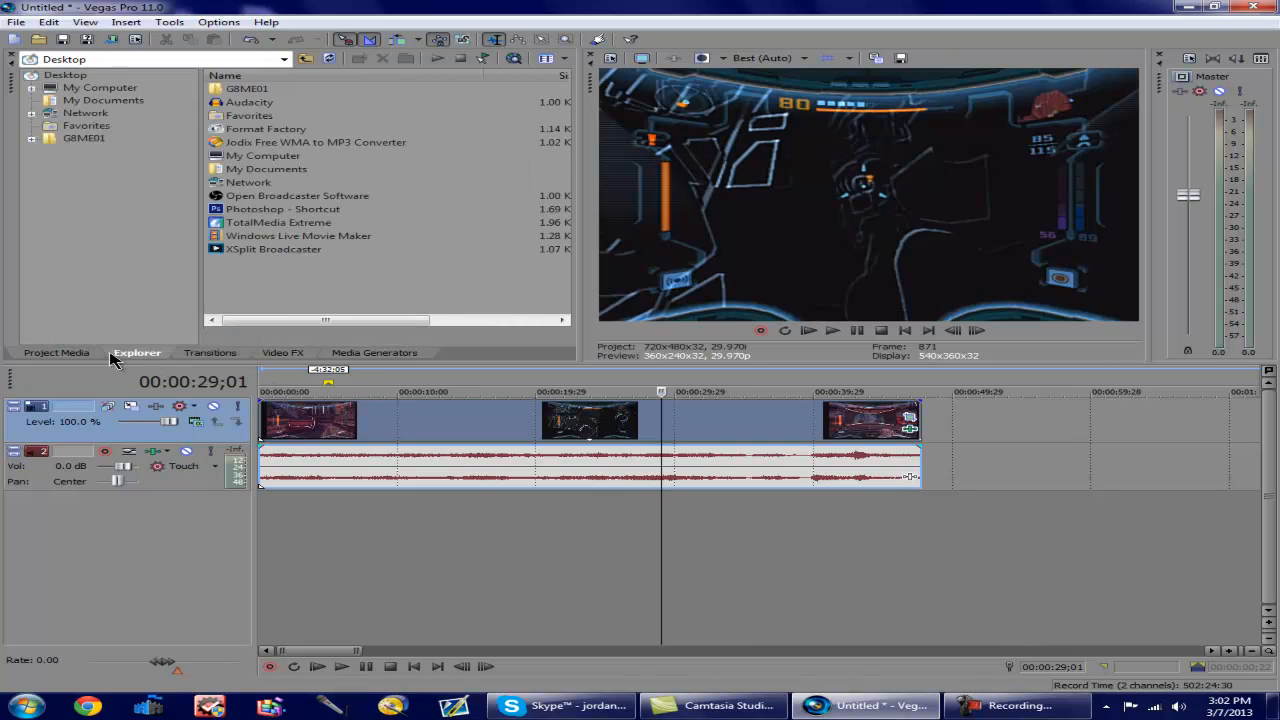
click(78, 358)
click(152, 357)
click(57, 353)
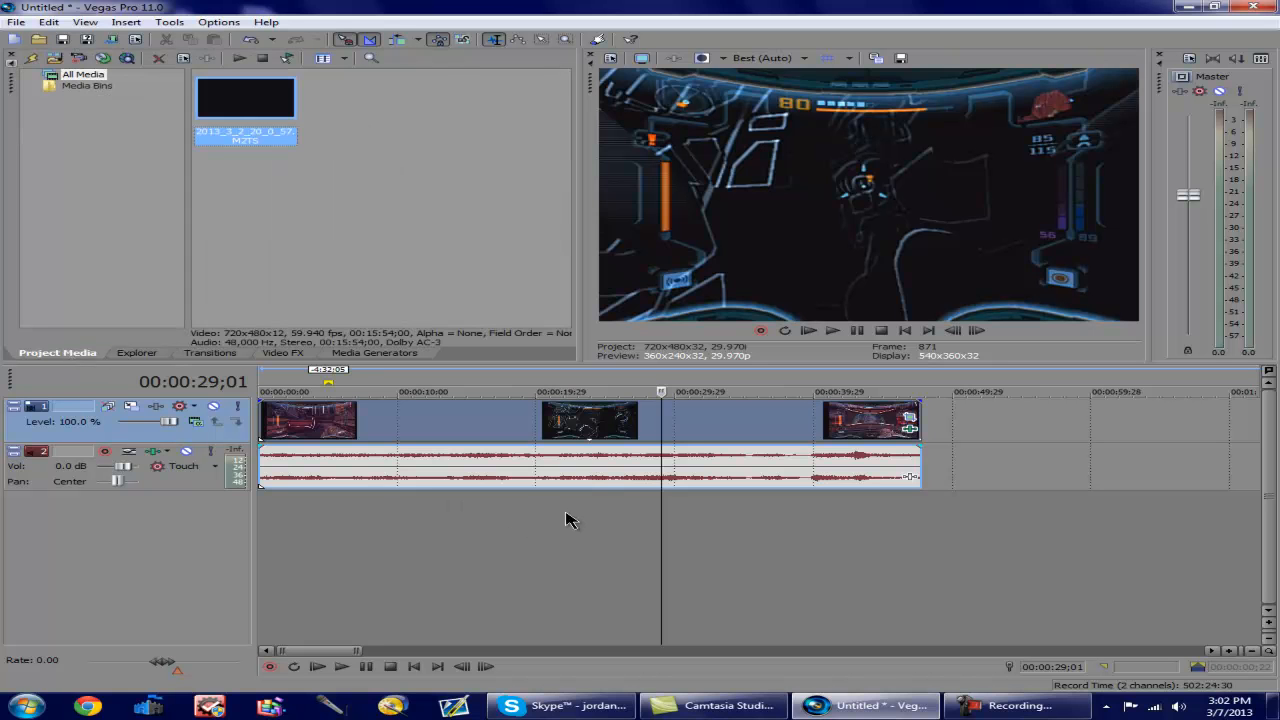
click(1018, 705)
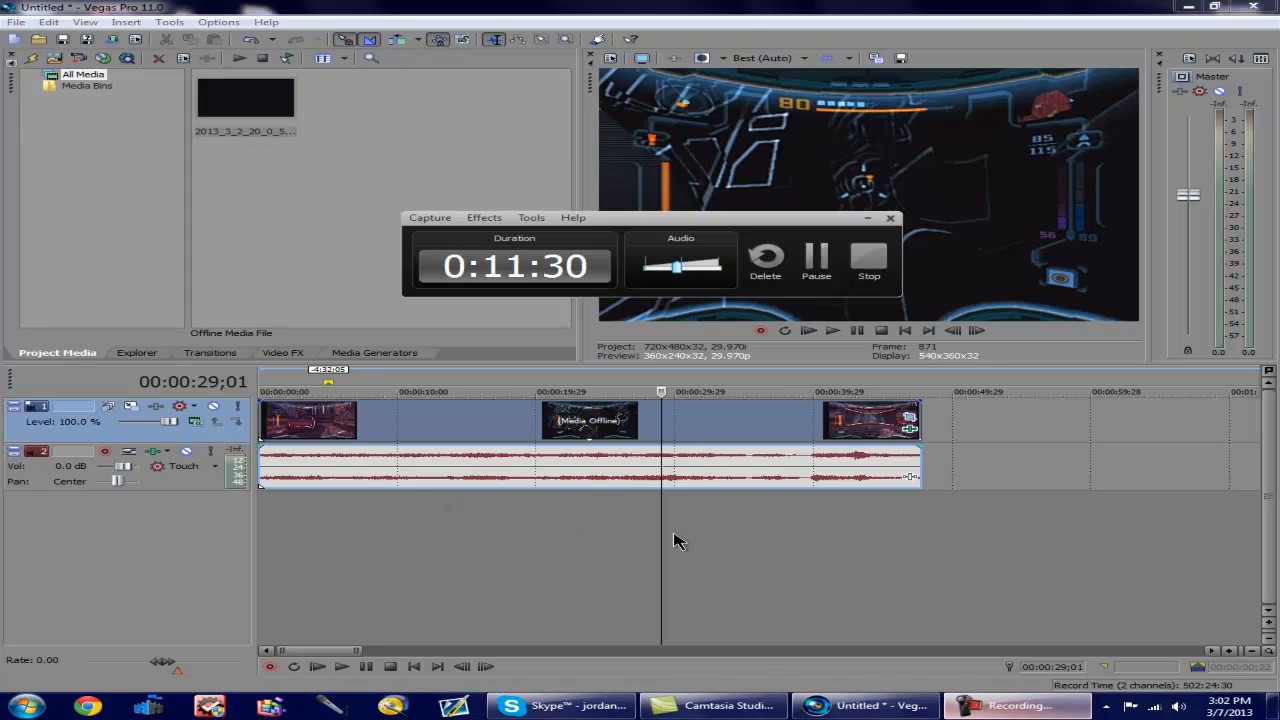
right_click(359, 318)
click(258, 287)
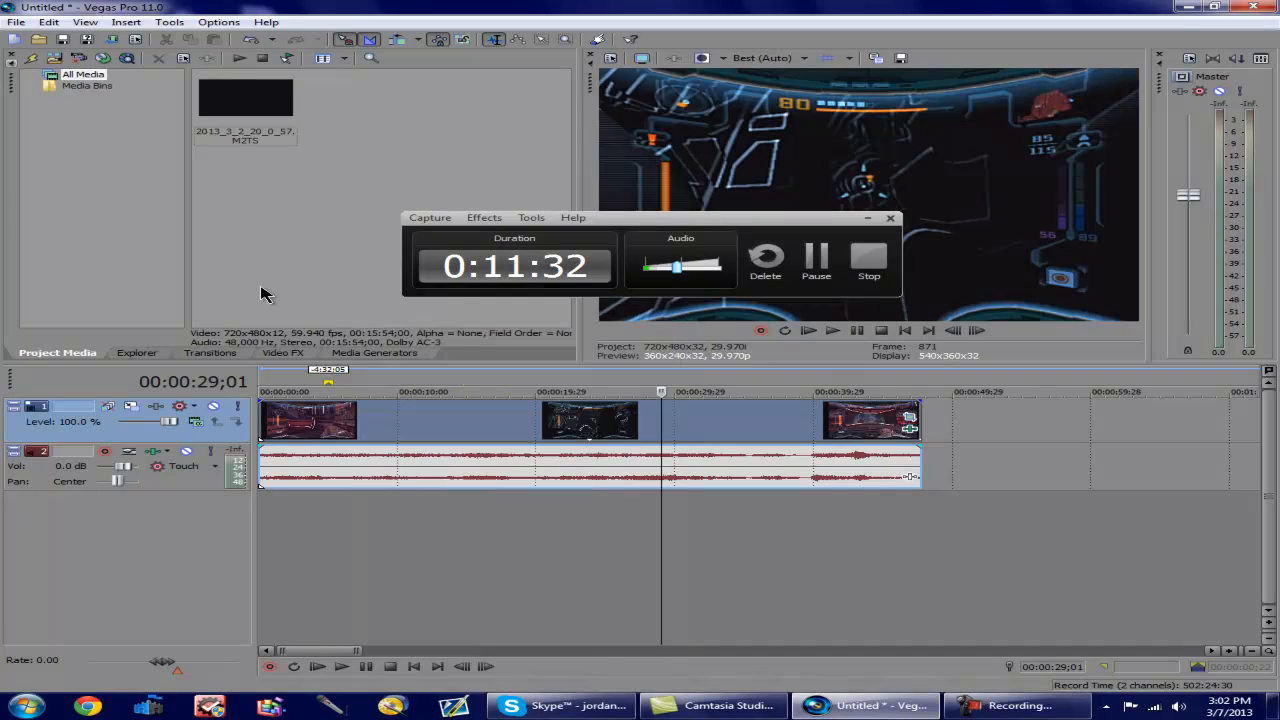